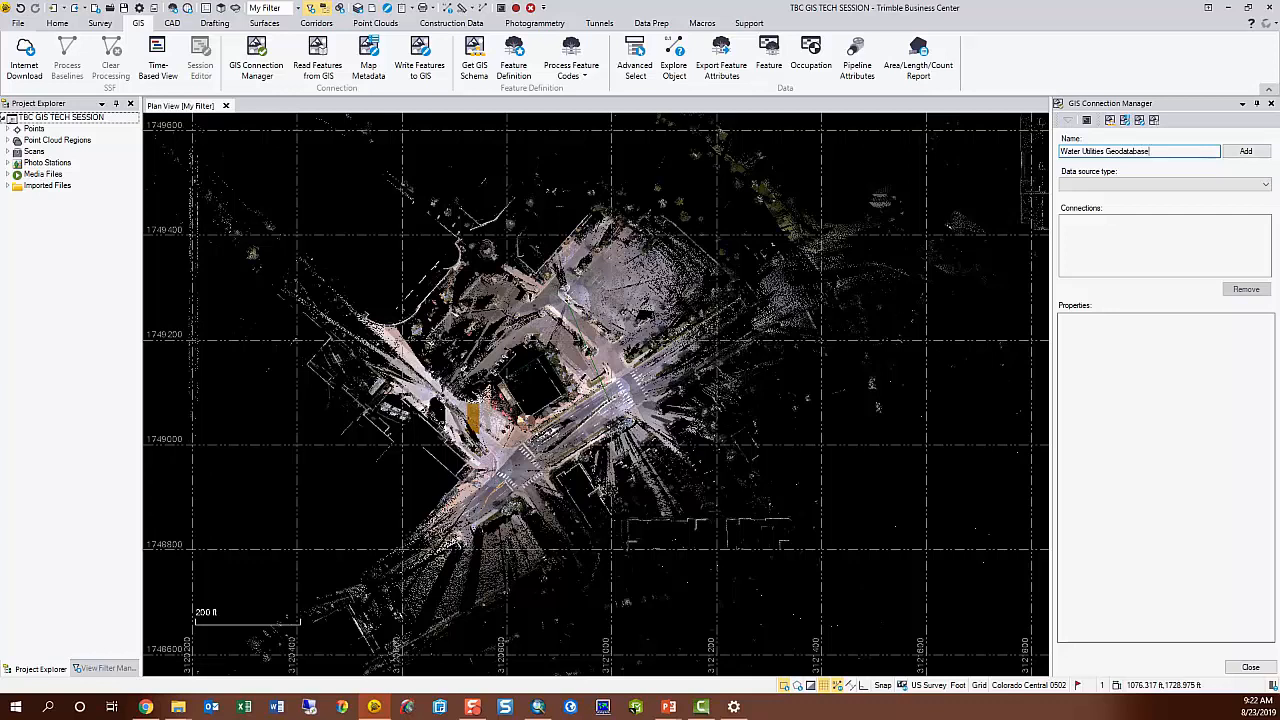
# Set the Water Utilities Geodatabase connection to the file geodatabase provider, using the TBCGISModule.gdb folder in GIS Module Data.
pyautogui.click(1263, 185)
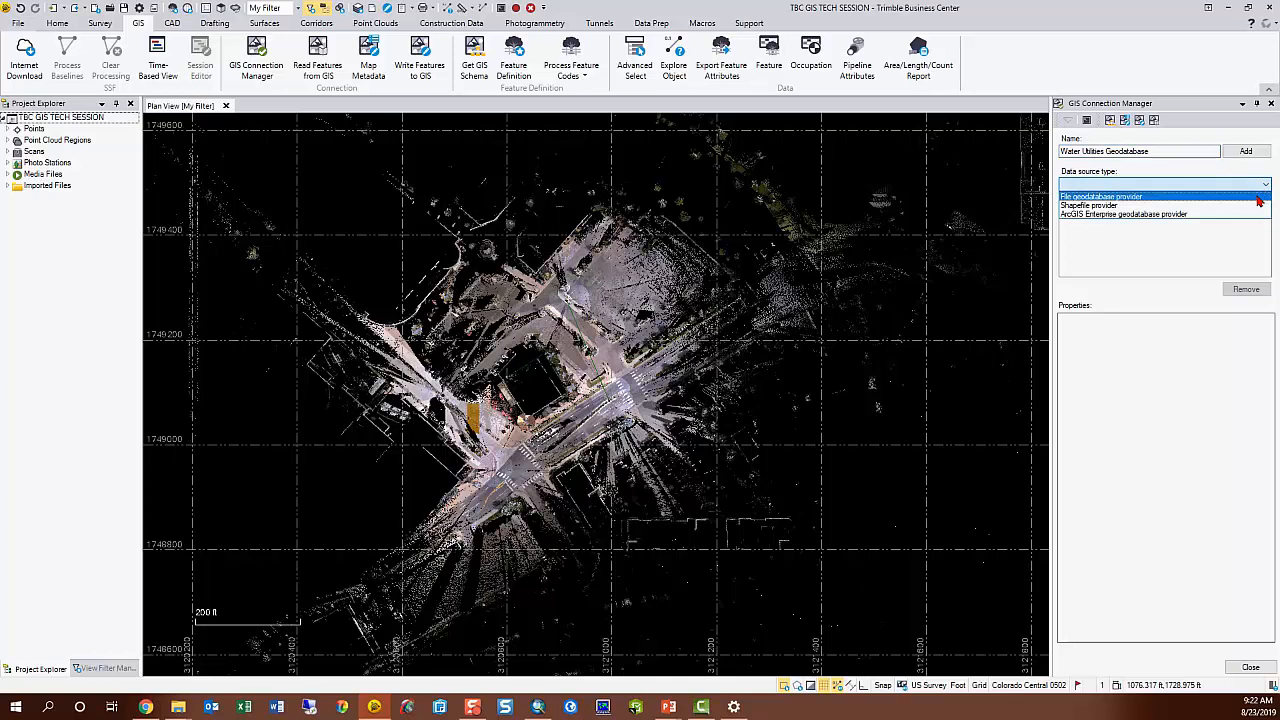
pyautogui.click(1258, 198)
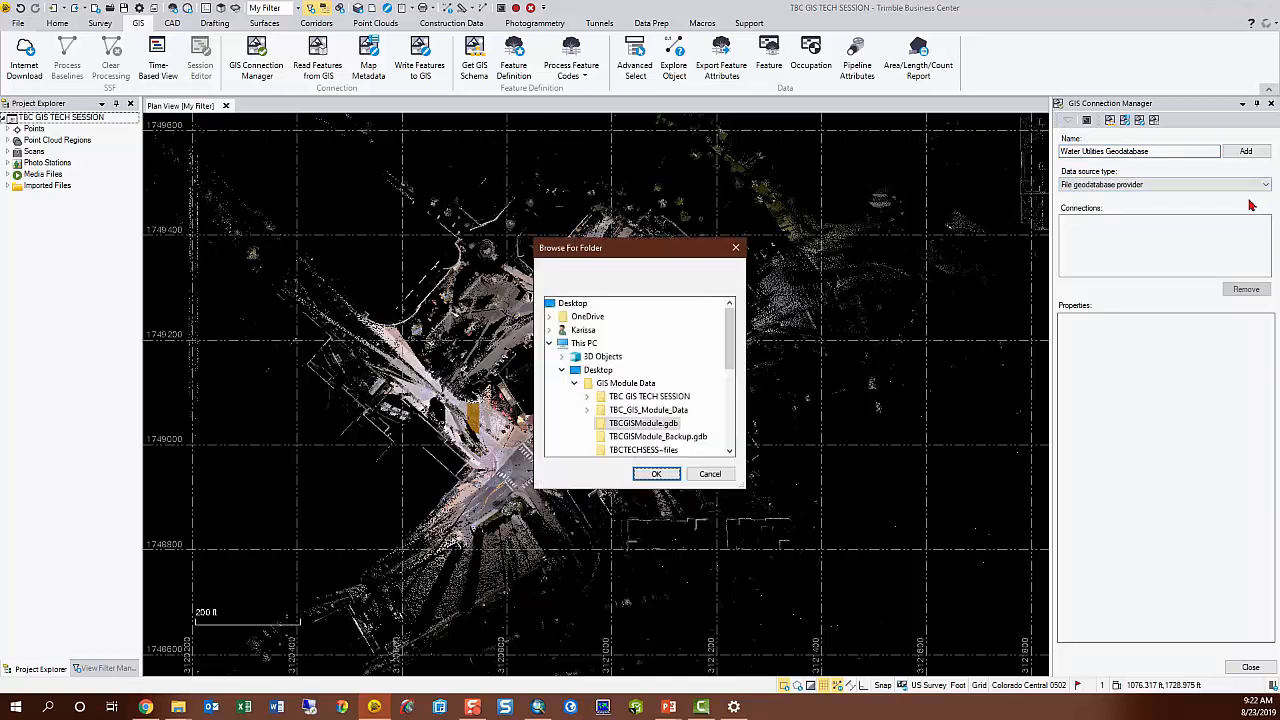
pyautogui.click(632, 426)
pyautogui.click(656, 474)
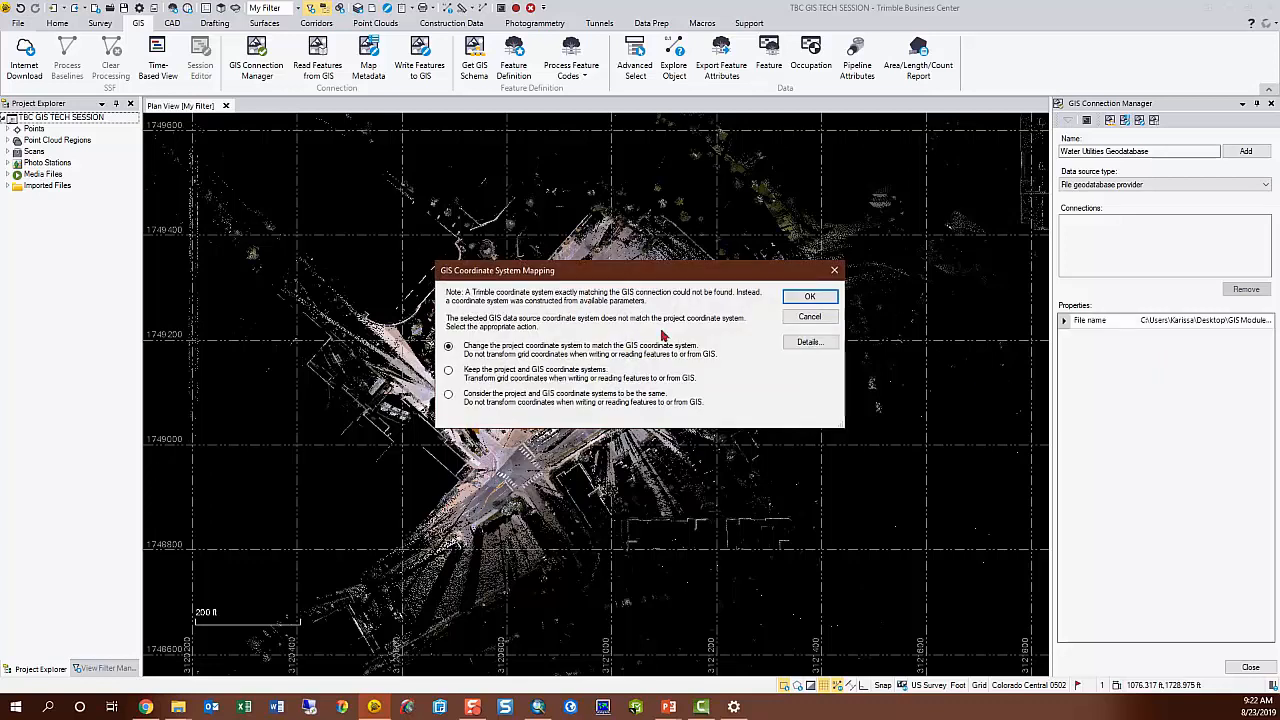
# Review the detailed comparison report between the project and GIS coordinate systems, and close the report.
pyautogui.click(813, 344)
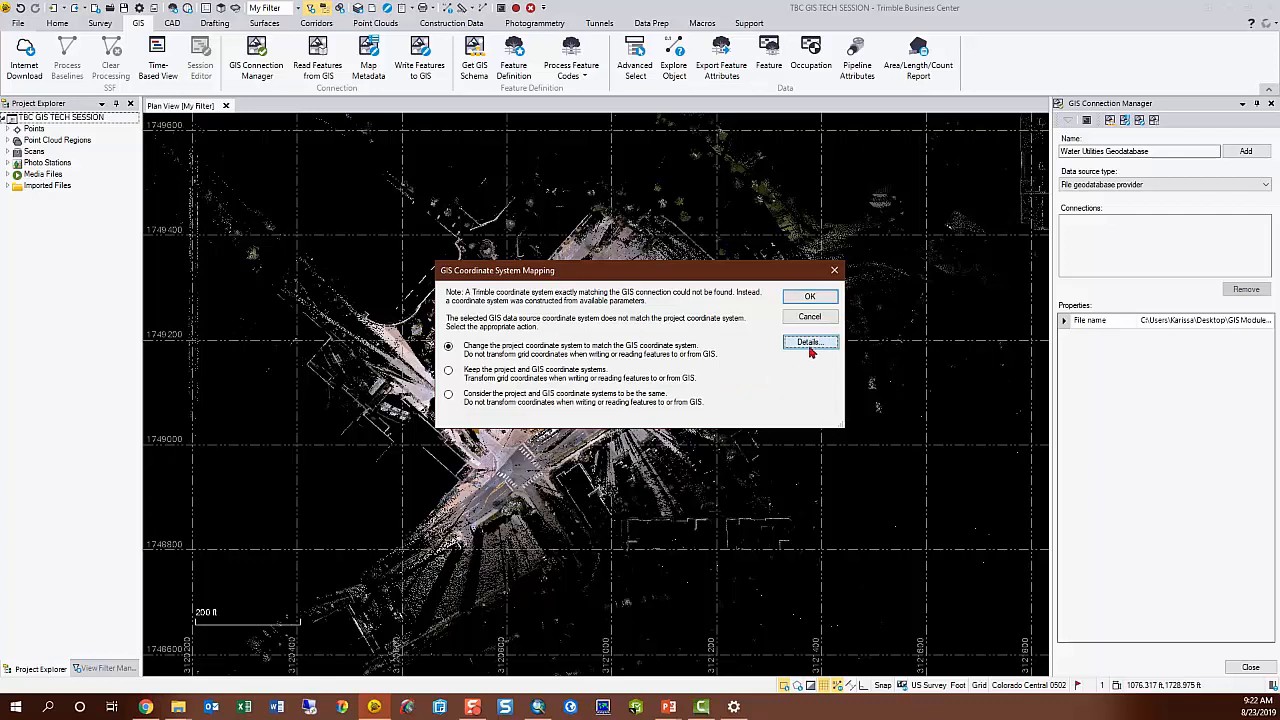
pyautogui.click(810, 343)
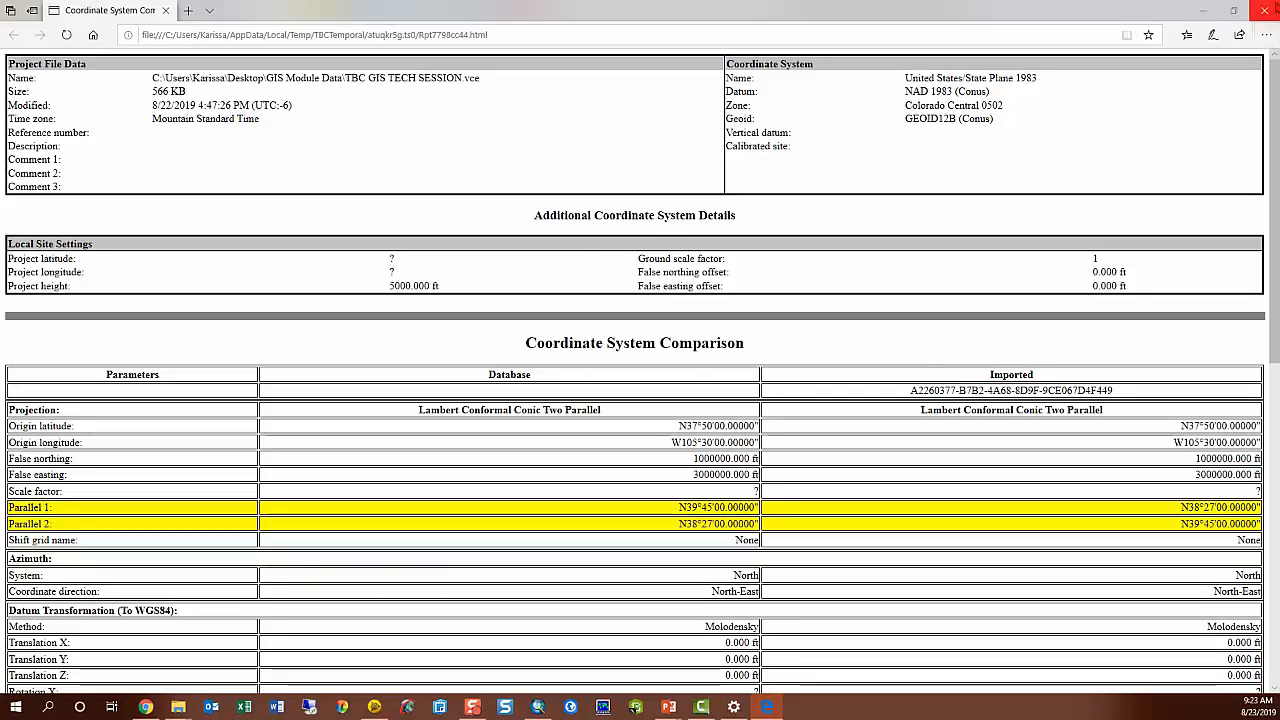
pyautogui.click(1272, 10)
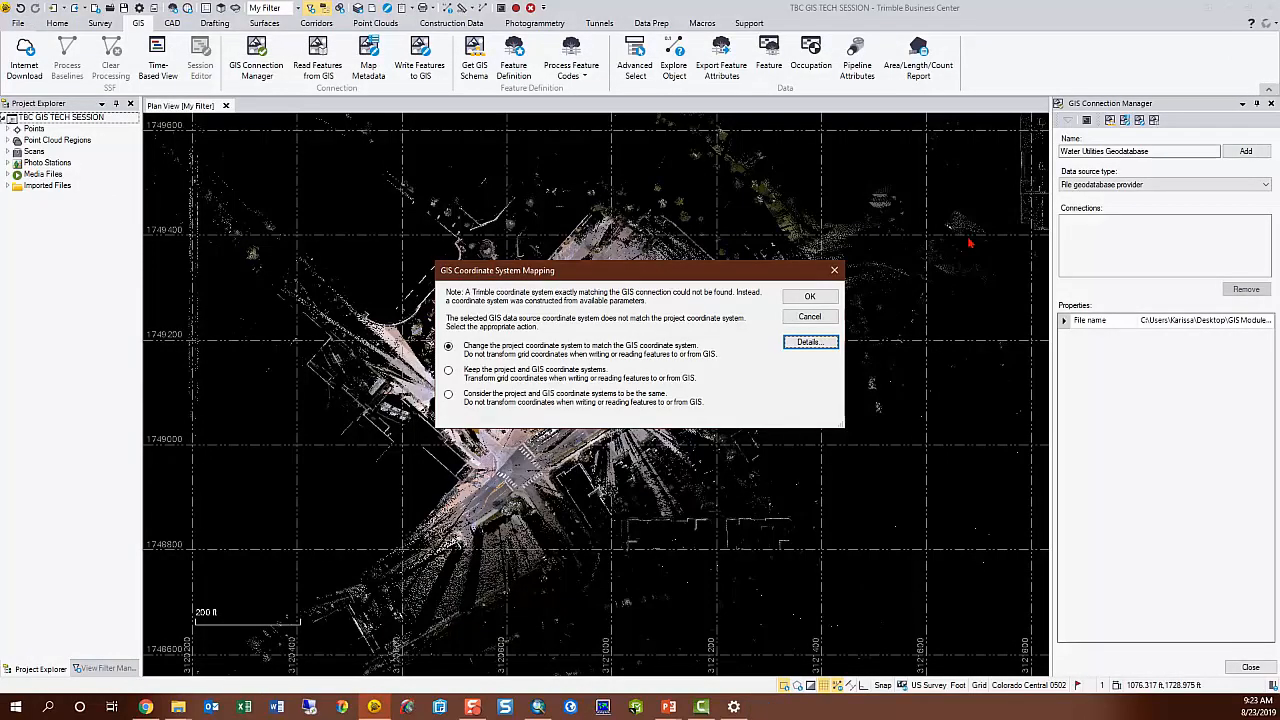
# Treat the project and GIS coordinate systems as the same to finish the connection, and close the GIS Connection Manager.
pyautogui.click(449, 395)
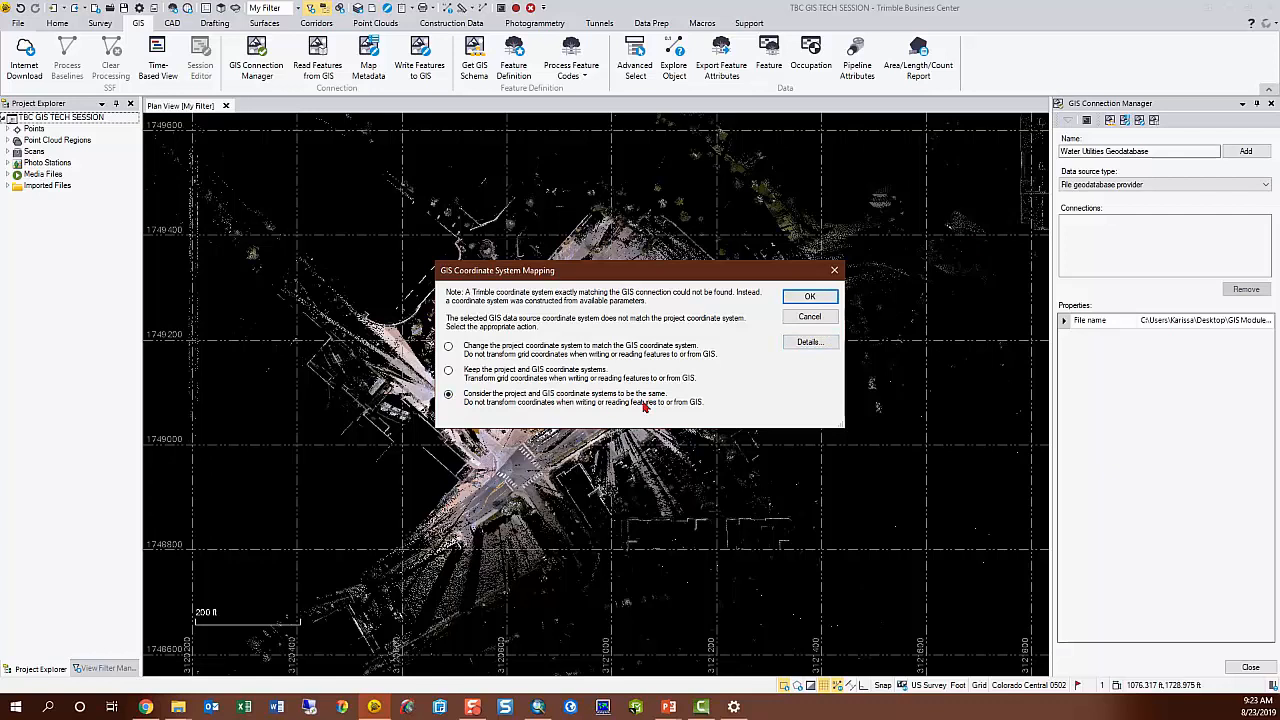
pyautogui.click(822, 297)
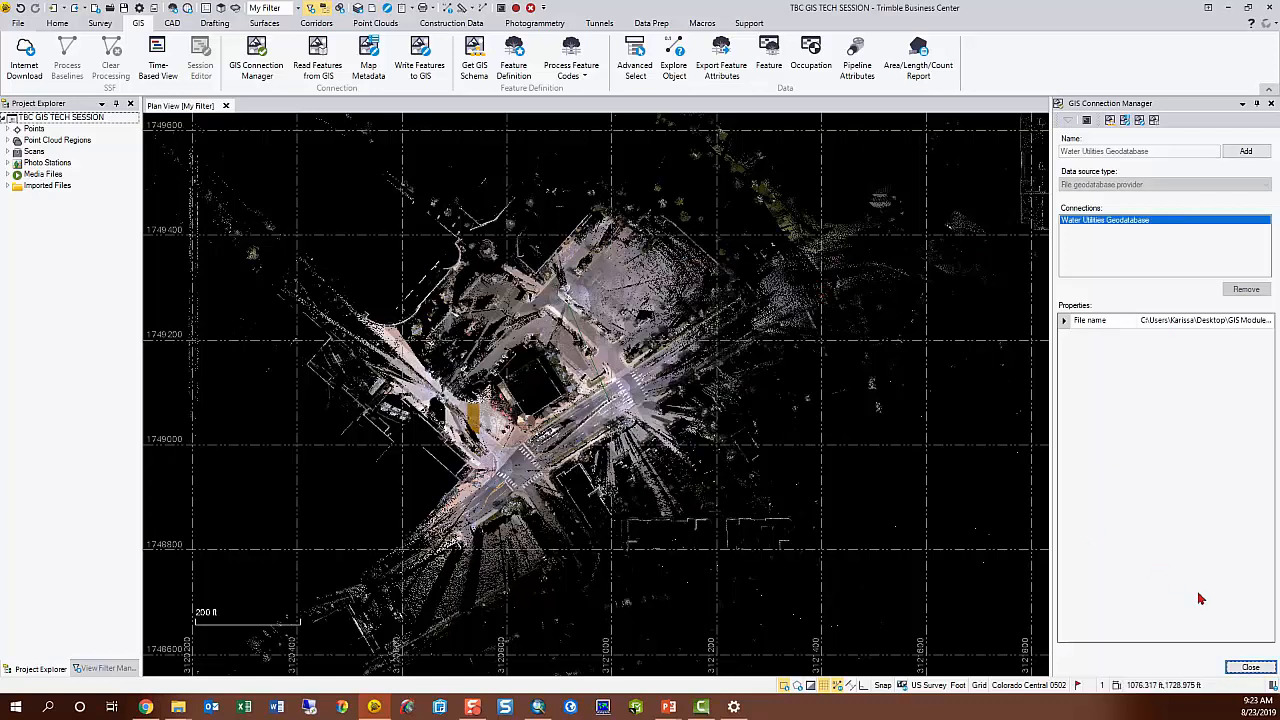
pyautogui.click(1251, 666)
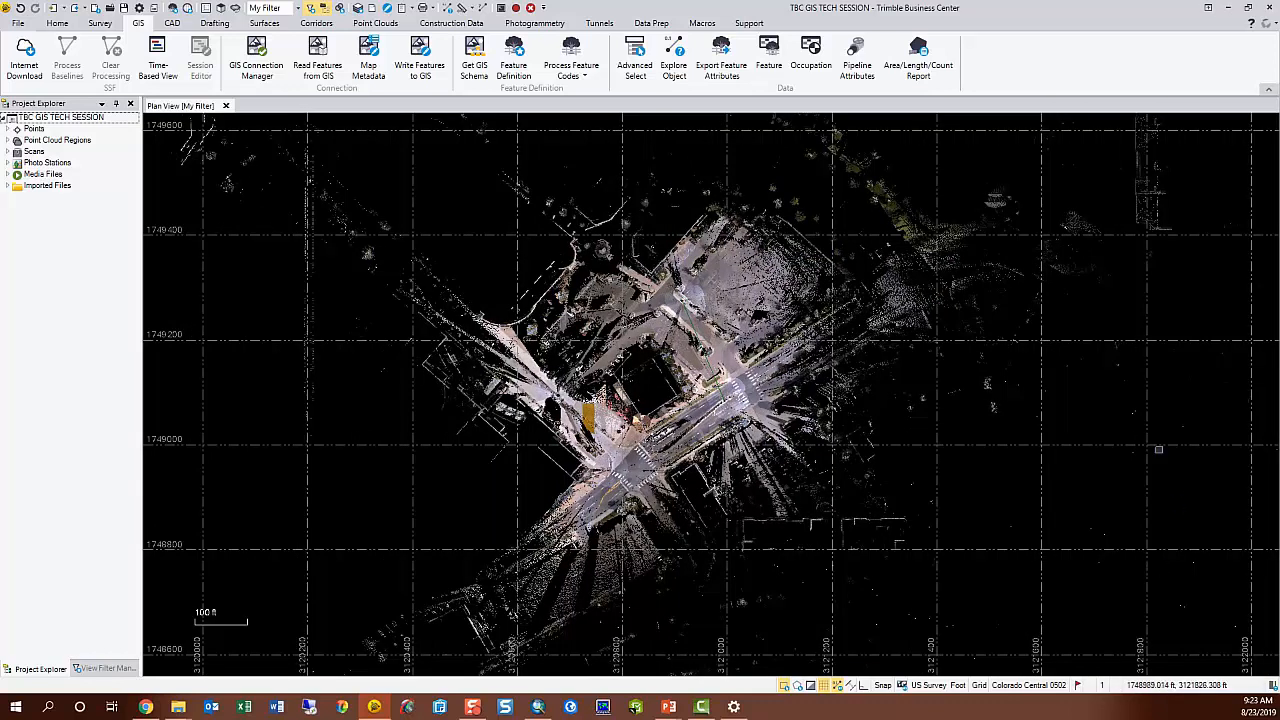
# Reopen the GIS Connection Manager to check the Water Utilities Geodatabase connection, and close it again.
pyautogui.click(258, 80)
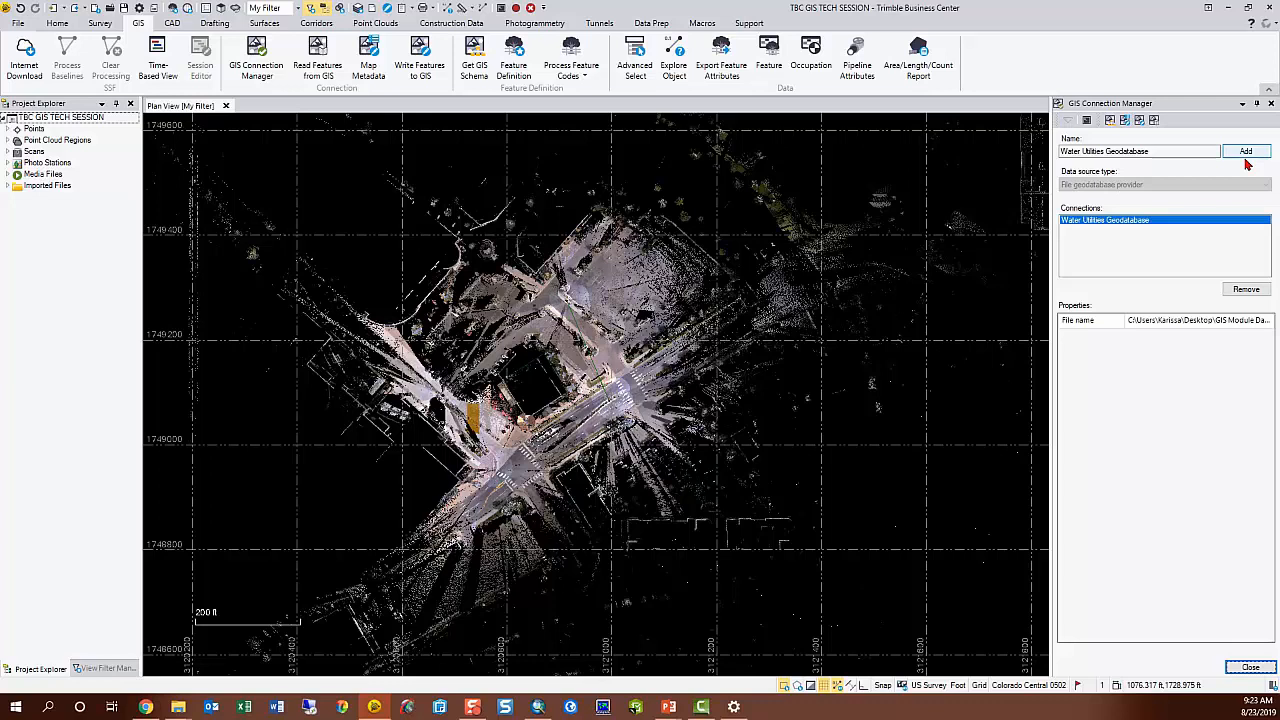
pyautogui.click(1271, 103)
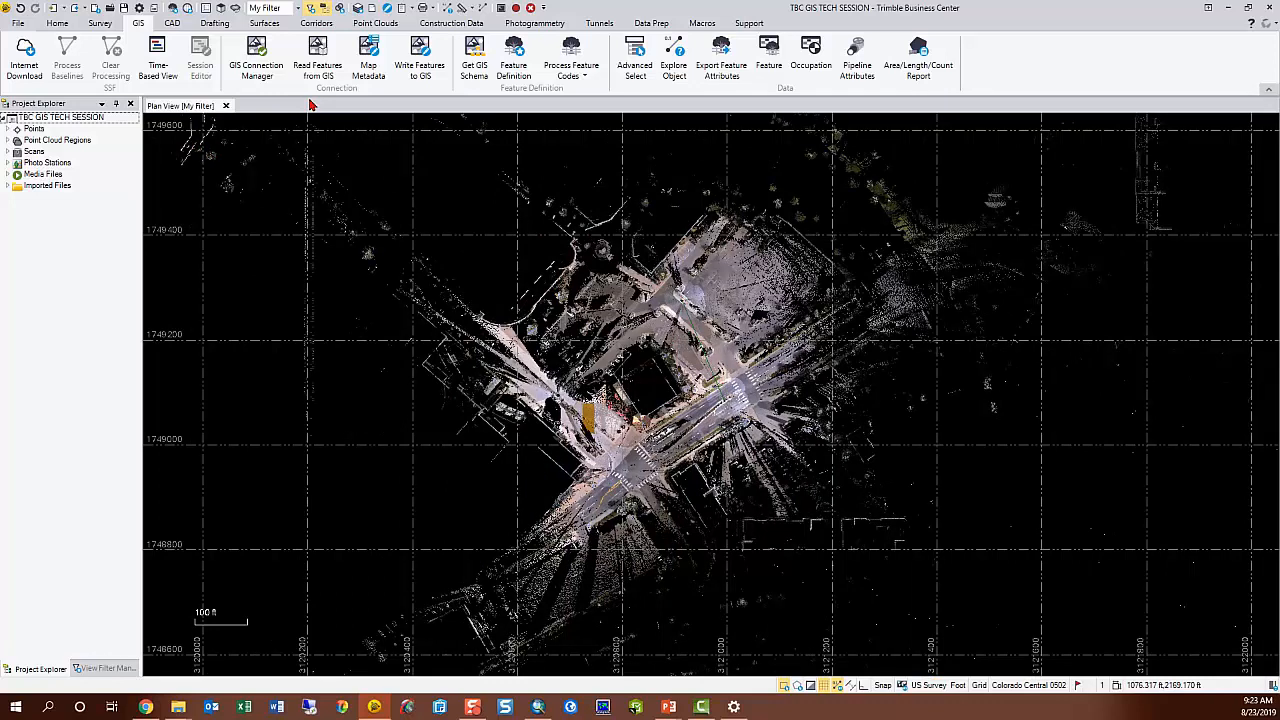
# Read only the Parcels features from the Water Utilities Geodatabase, excluding wHydrant, wServiceConnection and wSystemValve.
pyautogui.click(319, 65)
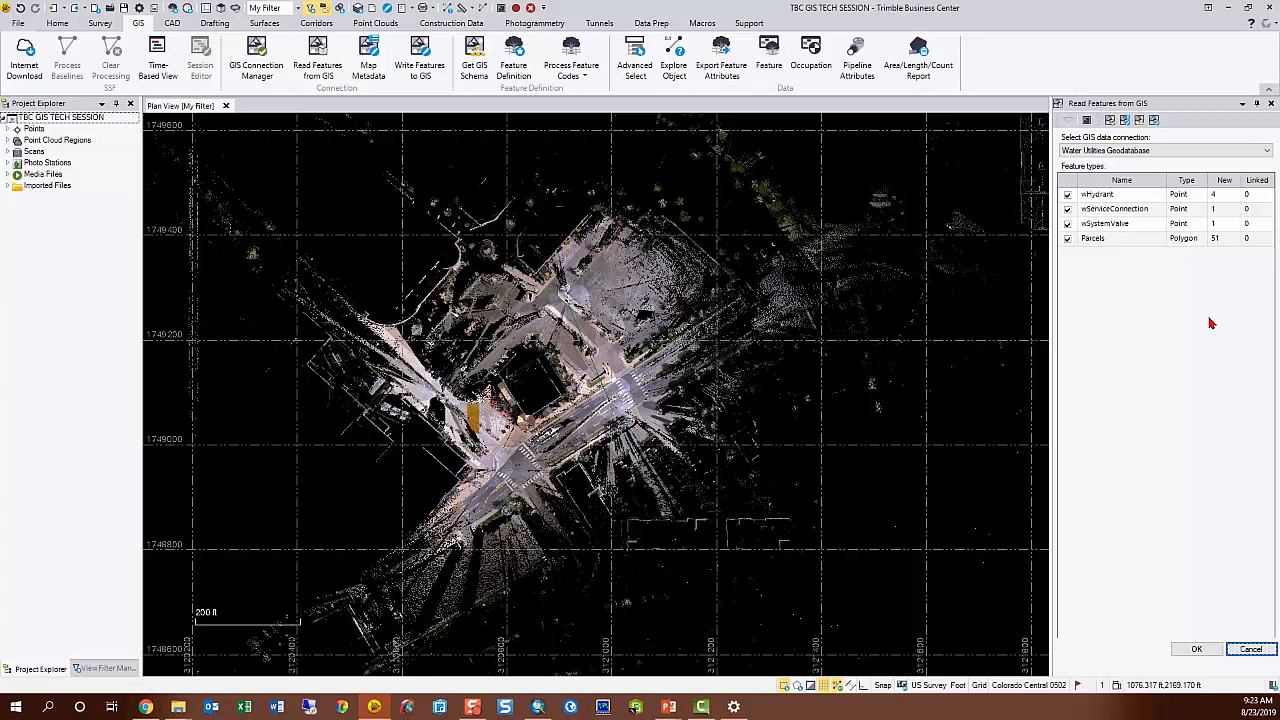
pyautogui.click(1068, 195)
pyautogui.click(1068, 209)
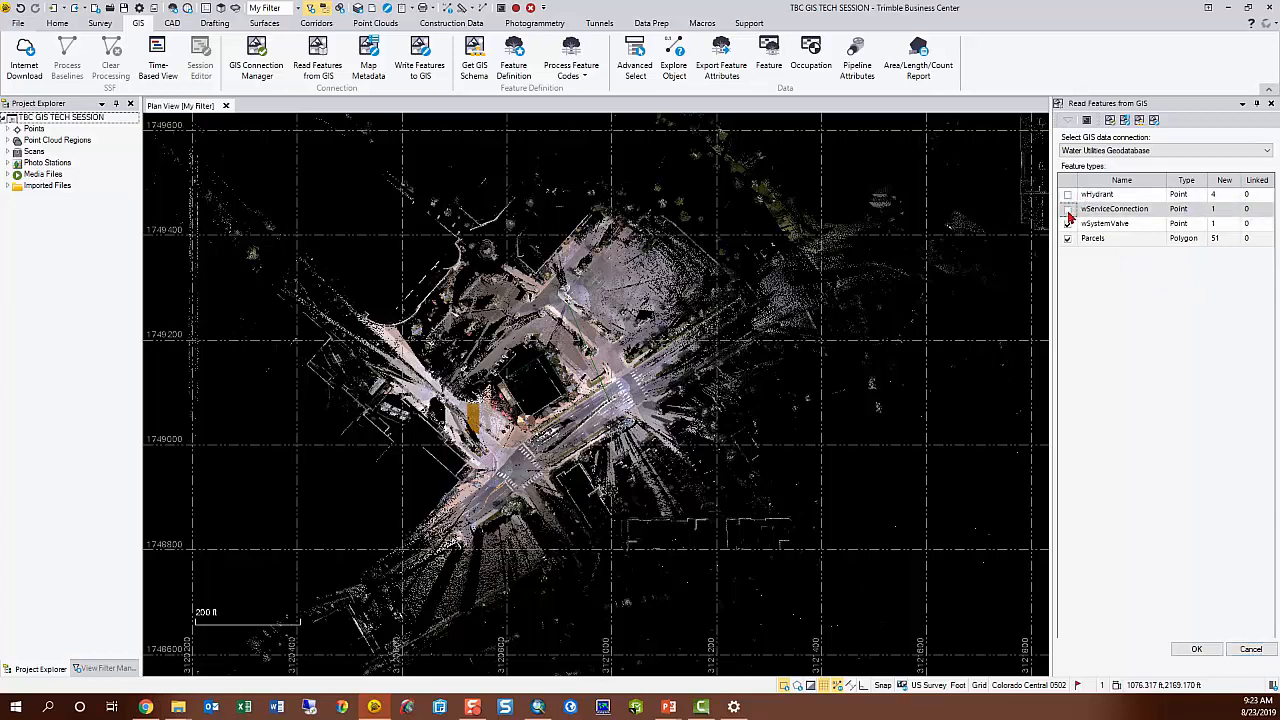
pyautogui.click(1068, 224)
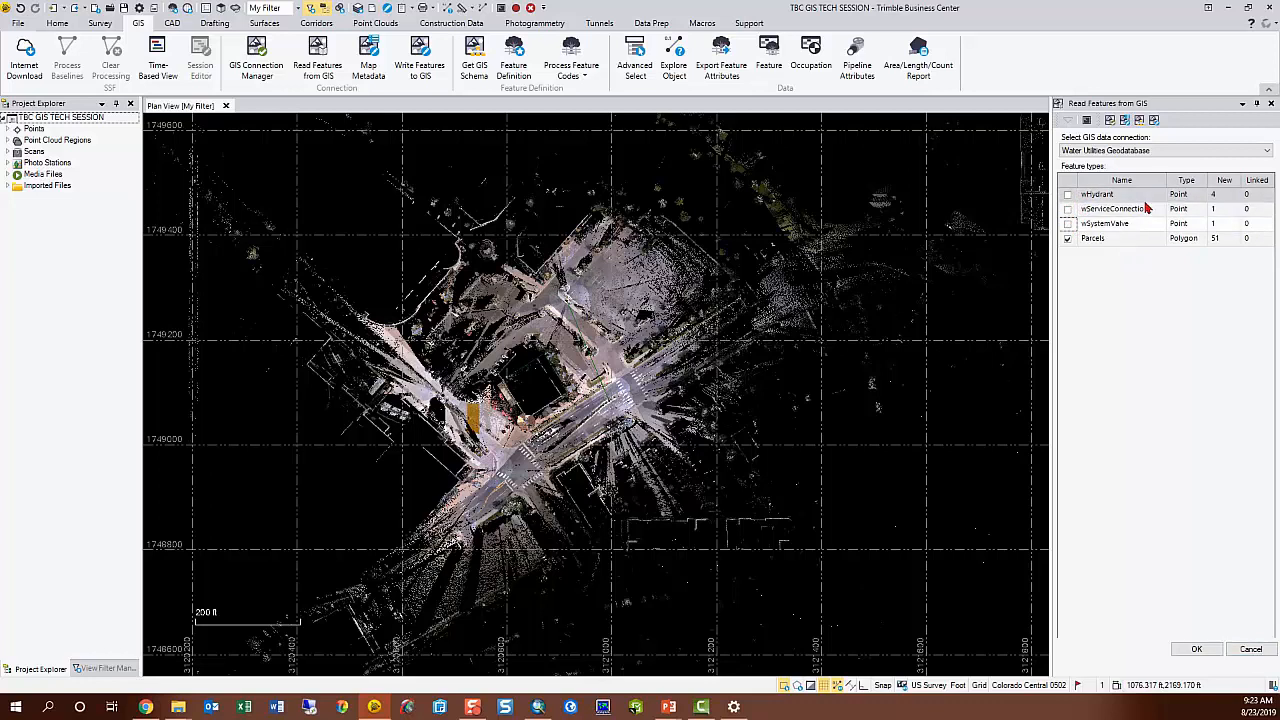
pyautogui.click(1201, 650)
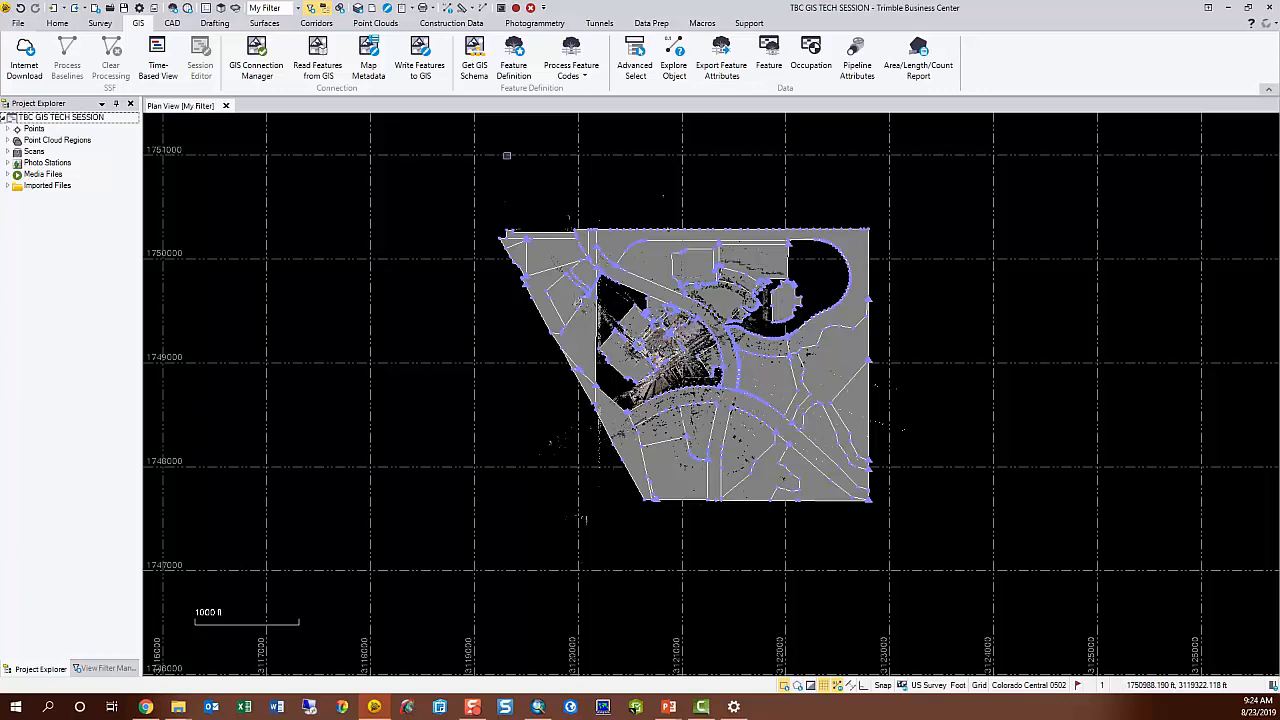
# Start getting the GIS schema from the Water Utilities Geodatabase, list the feature types of all three groups and exclude Parcels.
pyautogui.click(475, 72)
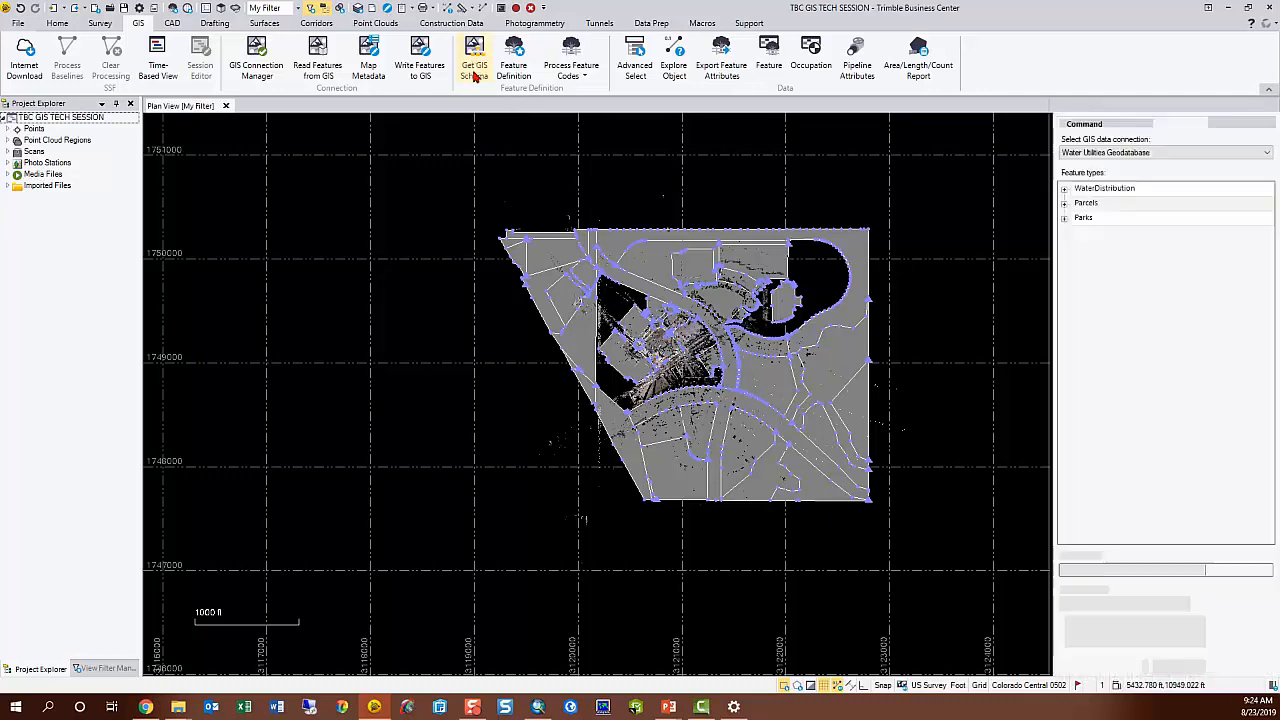
pyautogui.click(1160, 152)
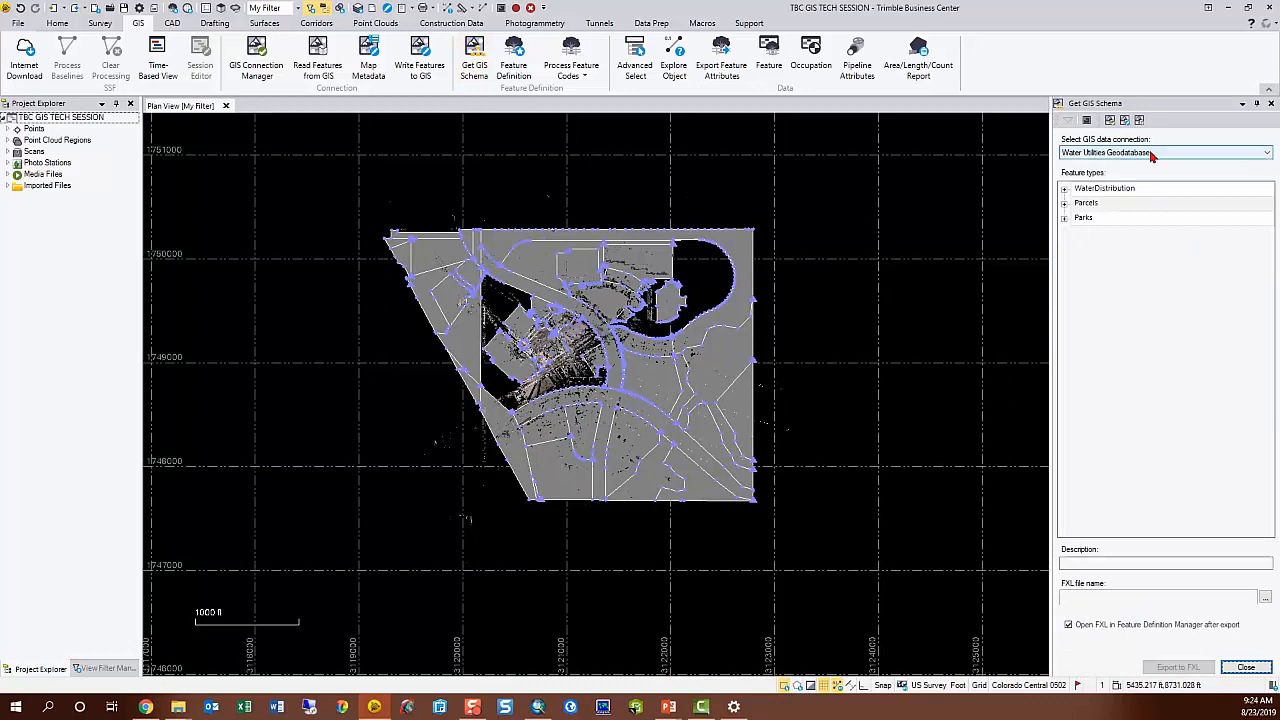
pyautogui.click(1138, 164)
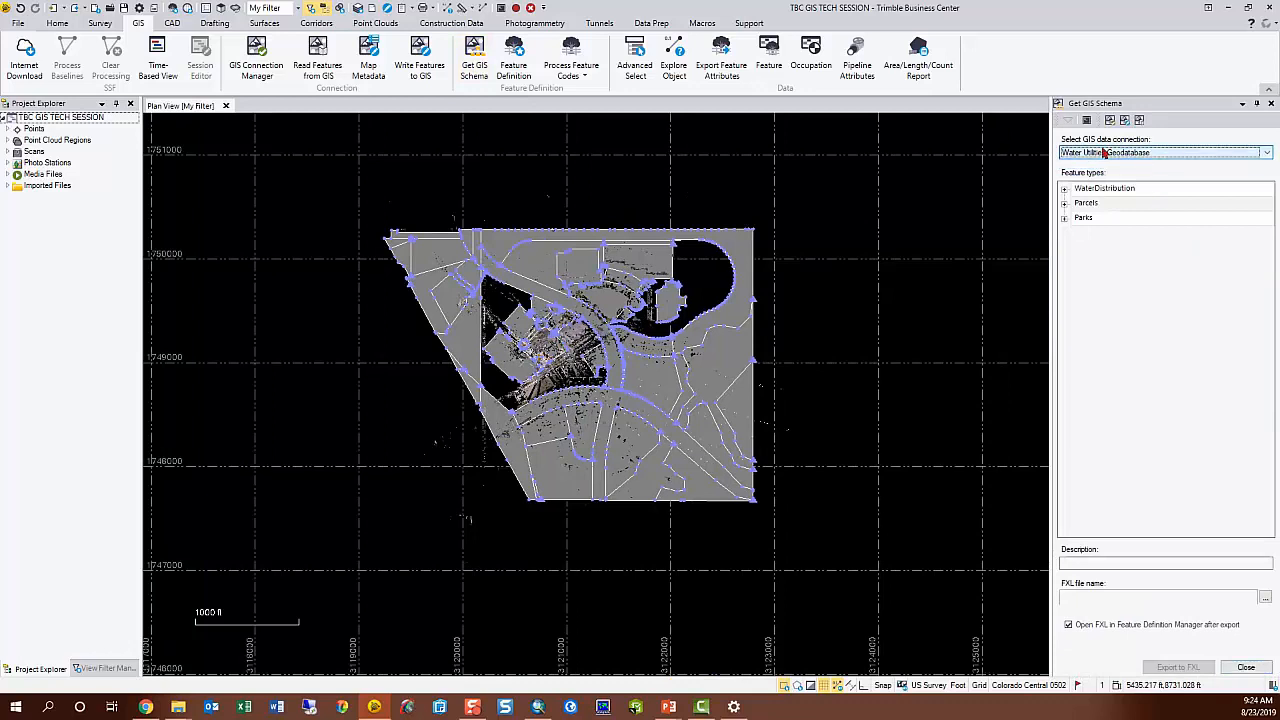
pyautogui.click(1064, 188)
pyautogui.click(1064, 329)
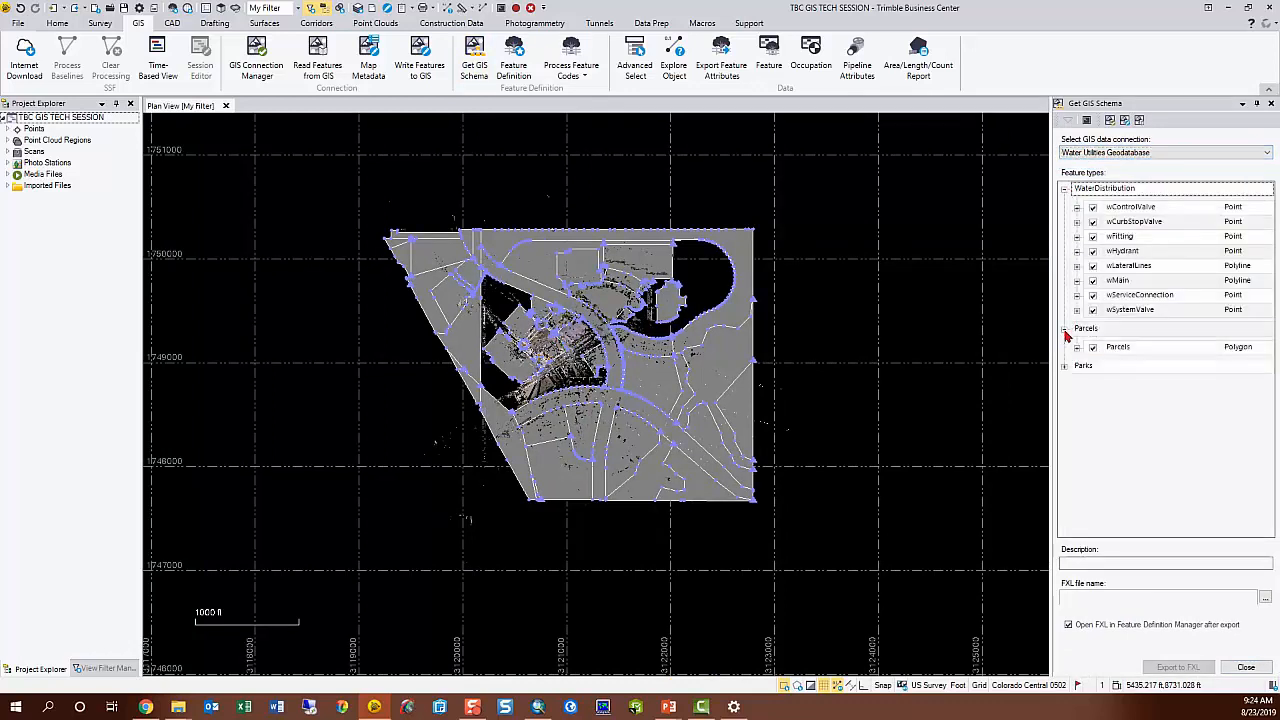
pyautogui.click(1064, 366)
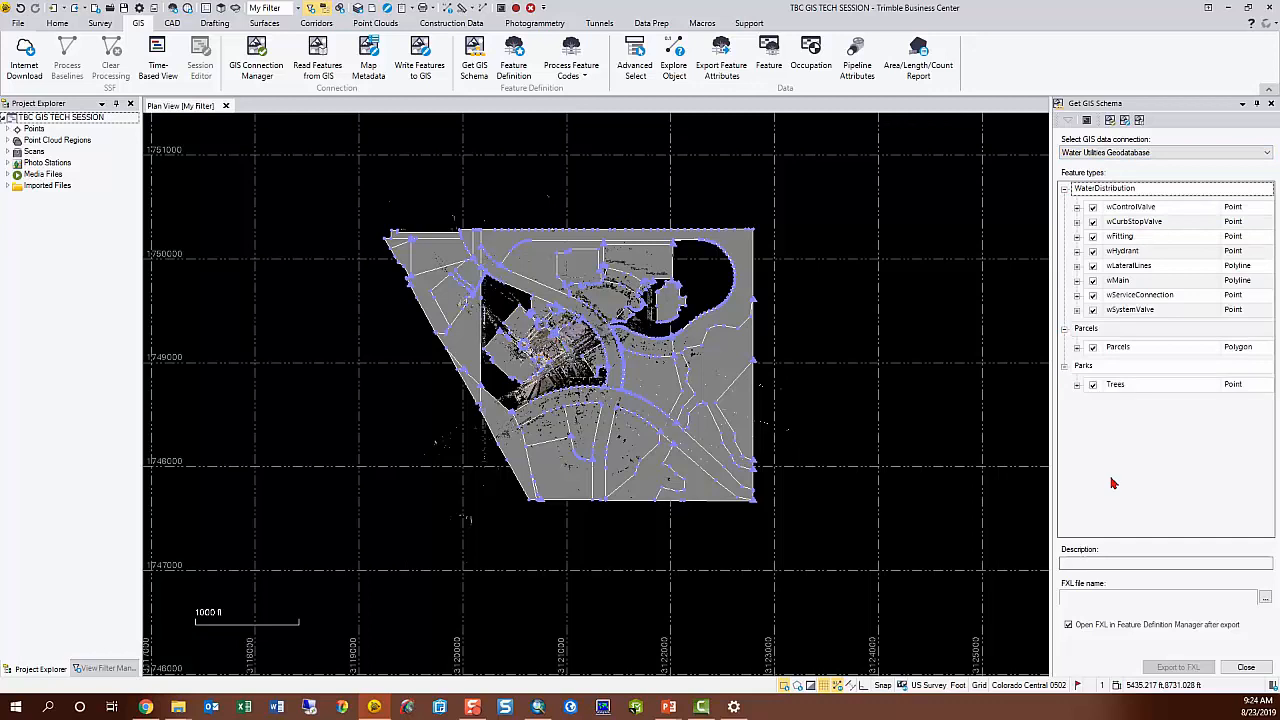
pyautogui.click(1093, 347)
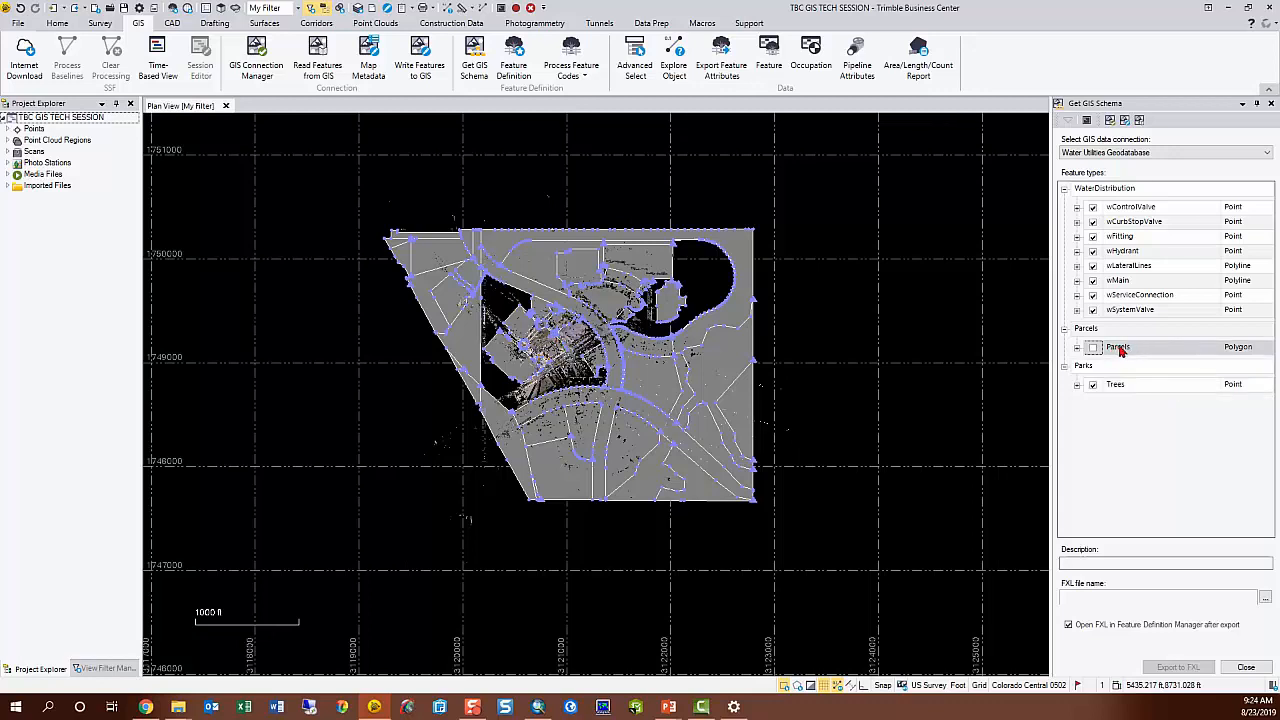
# Describe the schema as WaterUtilityData and export it as WaterUtilityData.fxl to the GIS Module Data folder on the Desktop.
pyautogui.click(1102, 564)
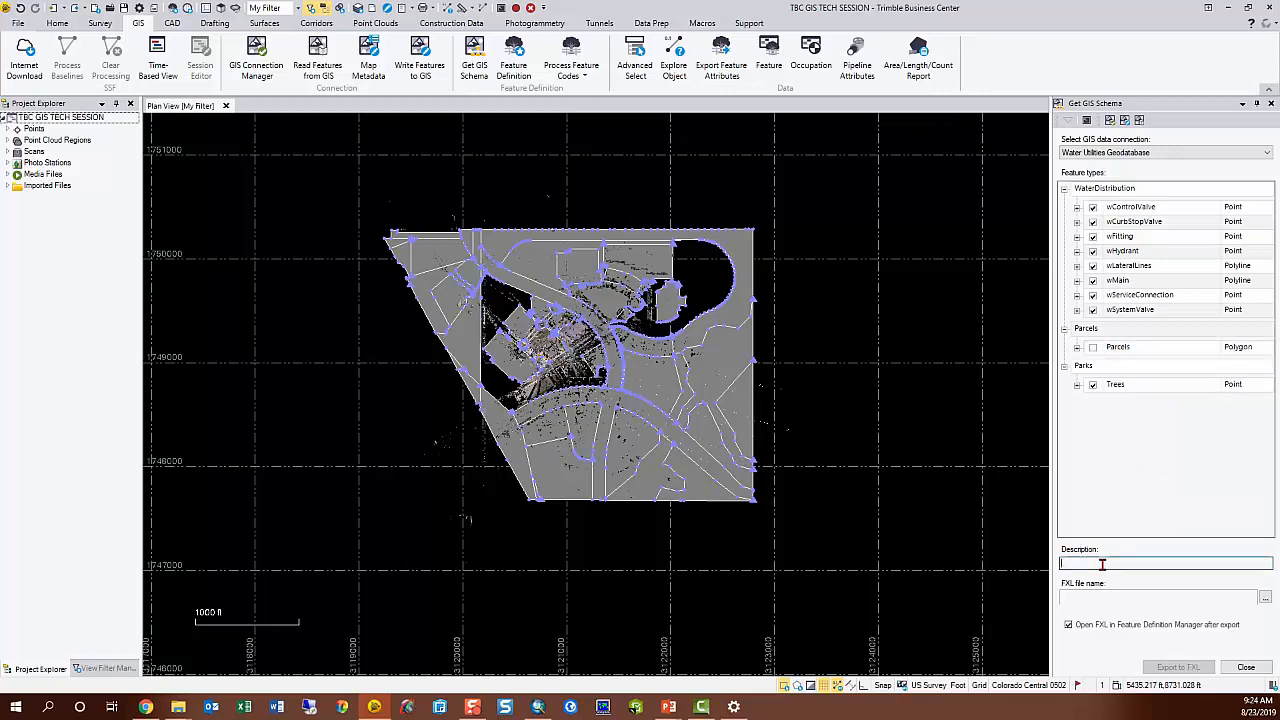
pyautogui.write('WaterUtilityData')
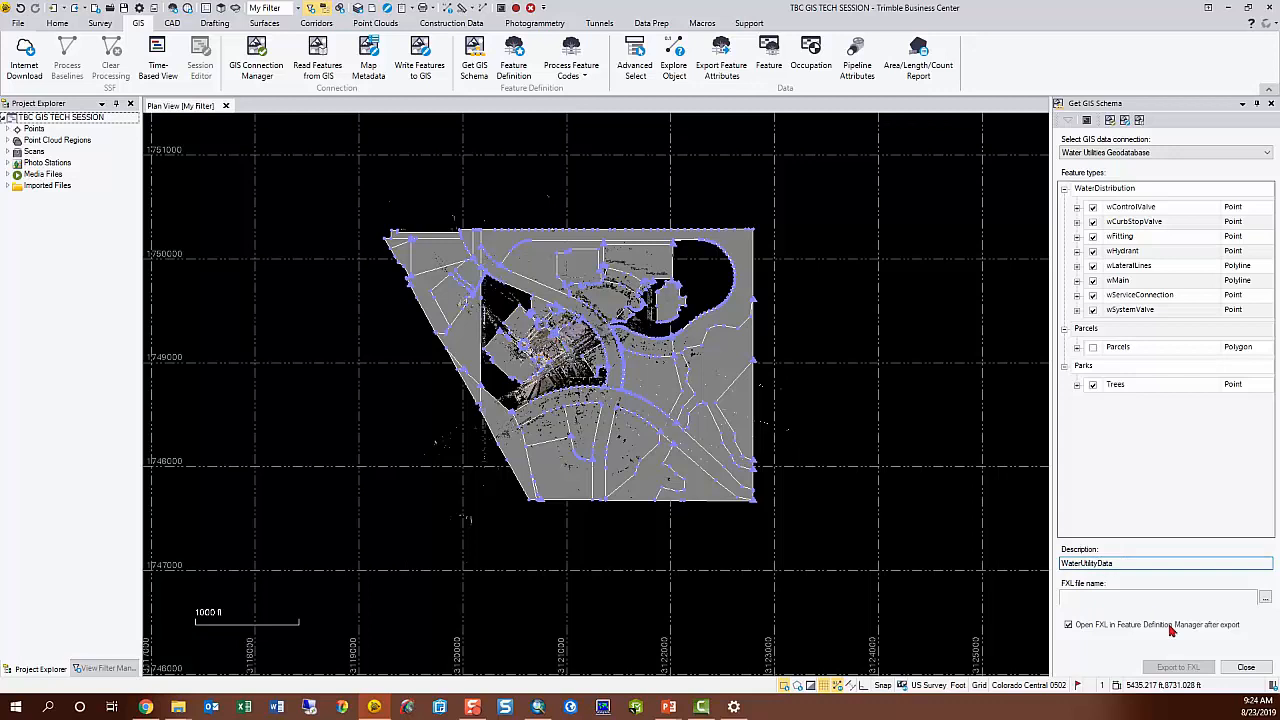
pyautogui.click(1265, 597)
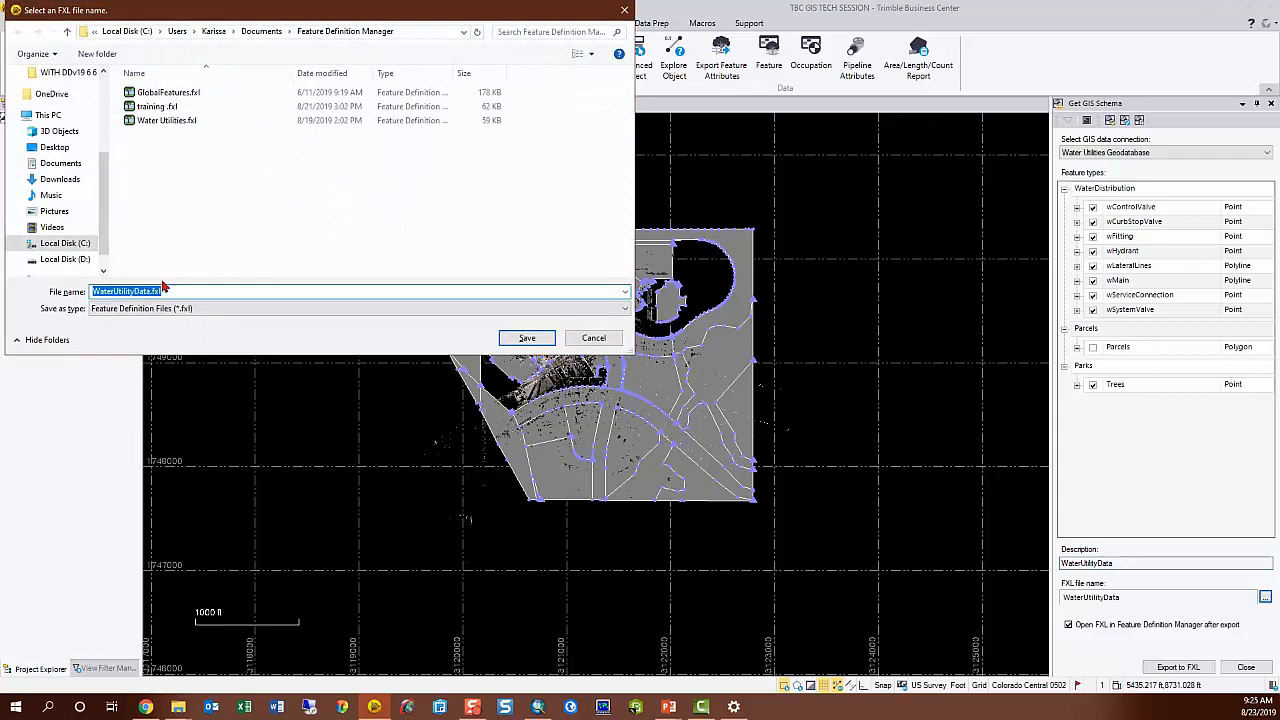
pyautogui.click(80, 150)
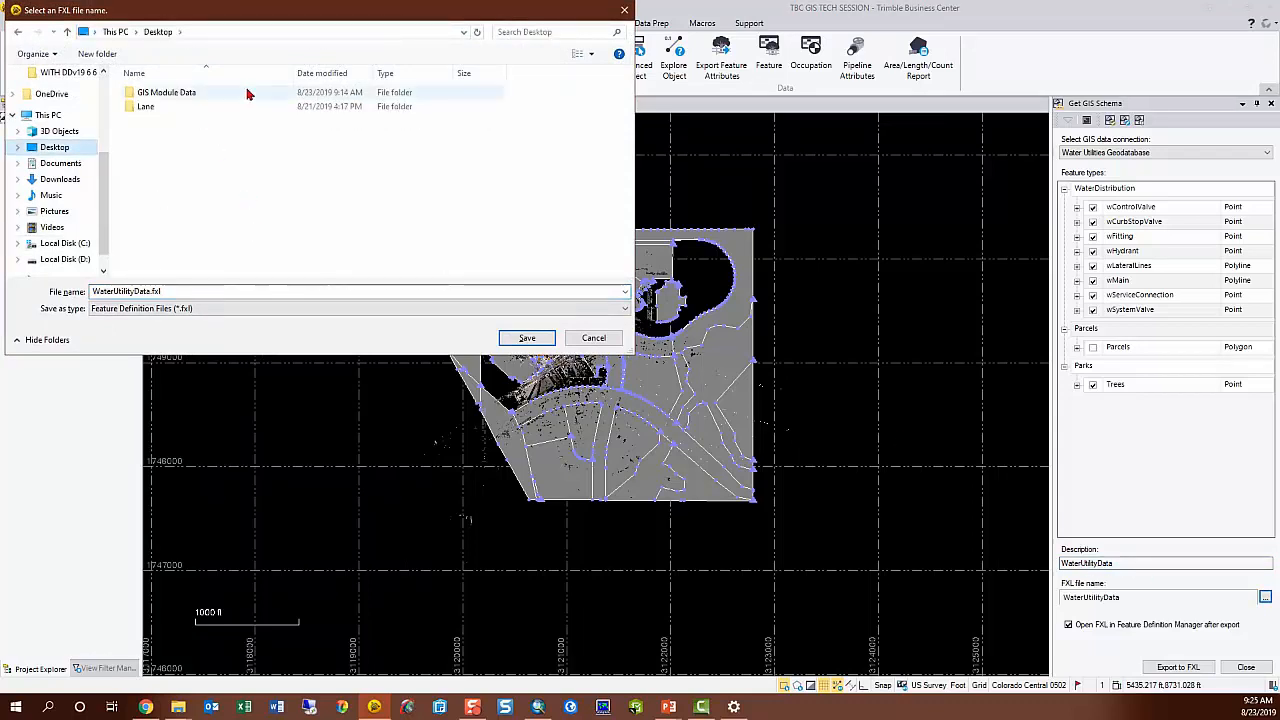
pyautogui.doubleClick(166, 92)
pyautogui.click(540, 340)
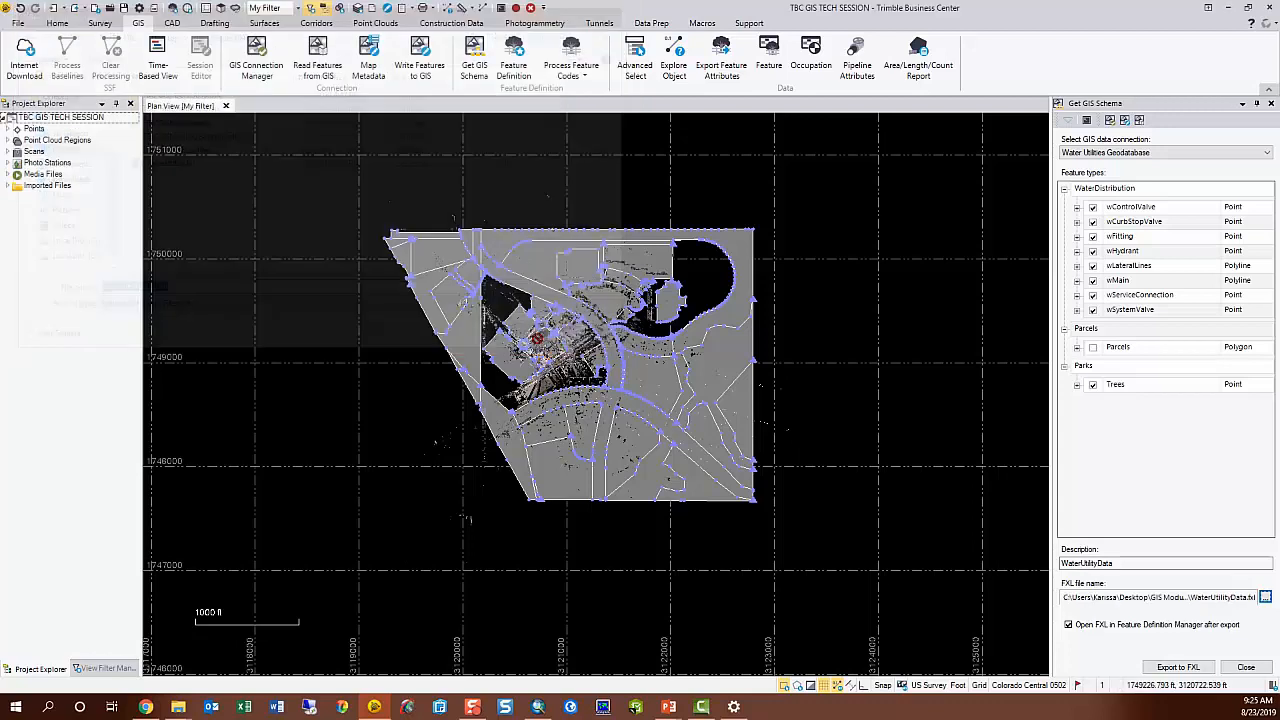
pyautogui.click(1182, 670)
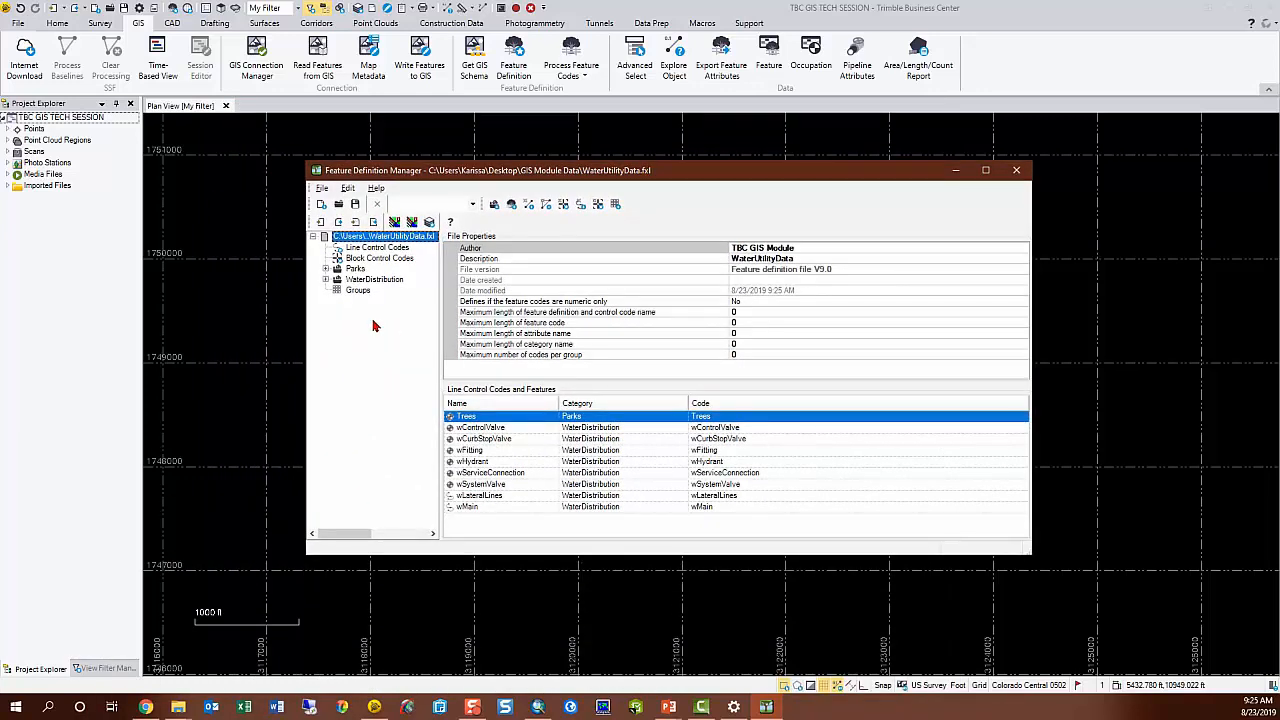
# Set the code of the wControlValve feature in the WaterDistribution category to WCV.
pyautogui.click(326, 268)
pyautogui.click(326, 290)
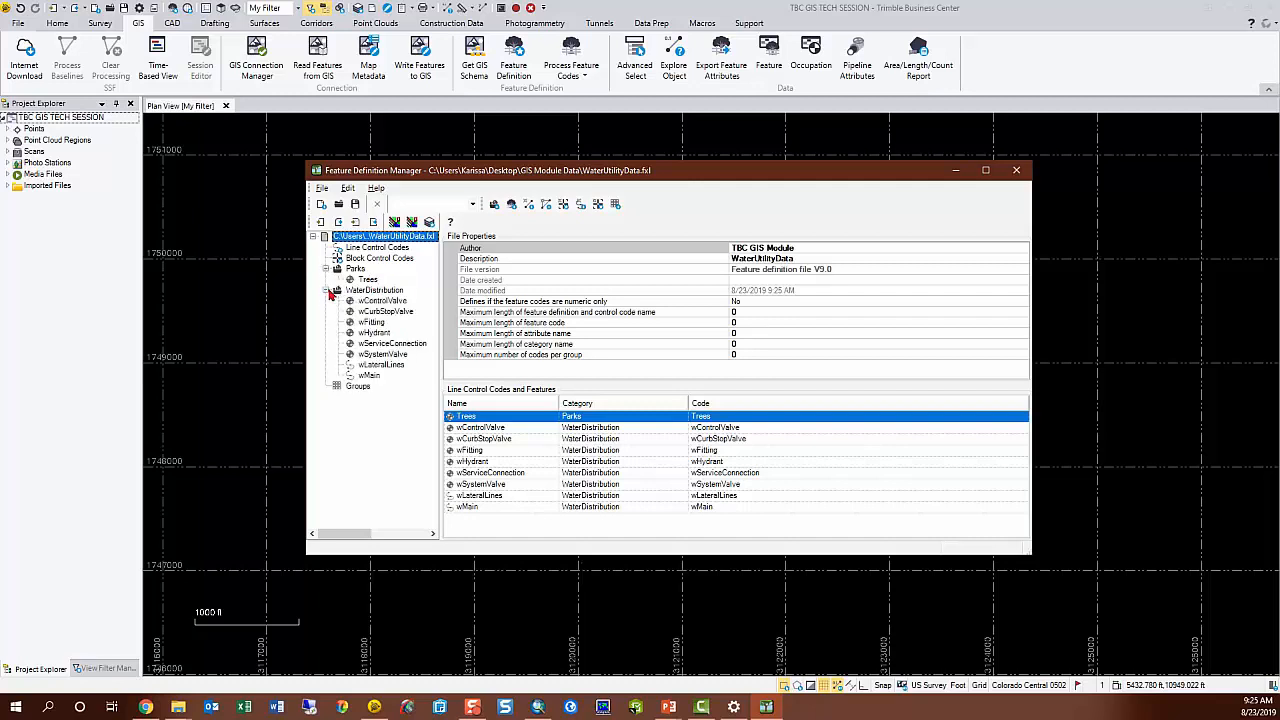
pyautogui.click(383, 304)
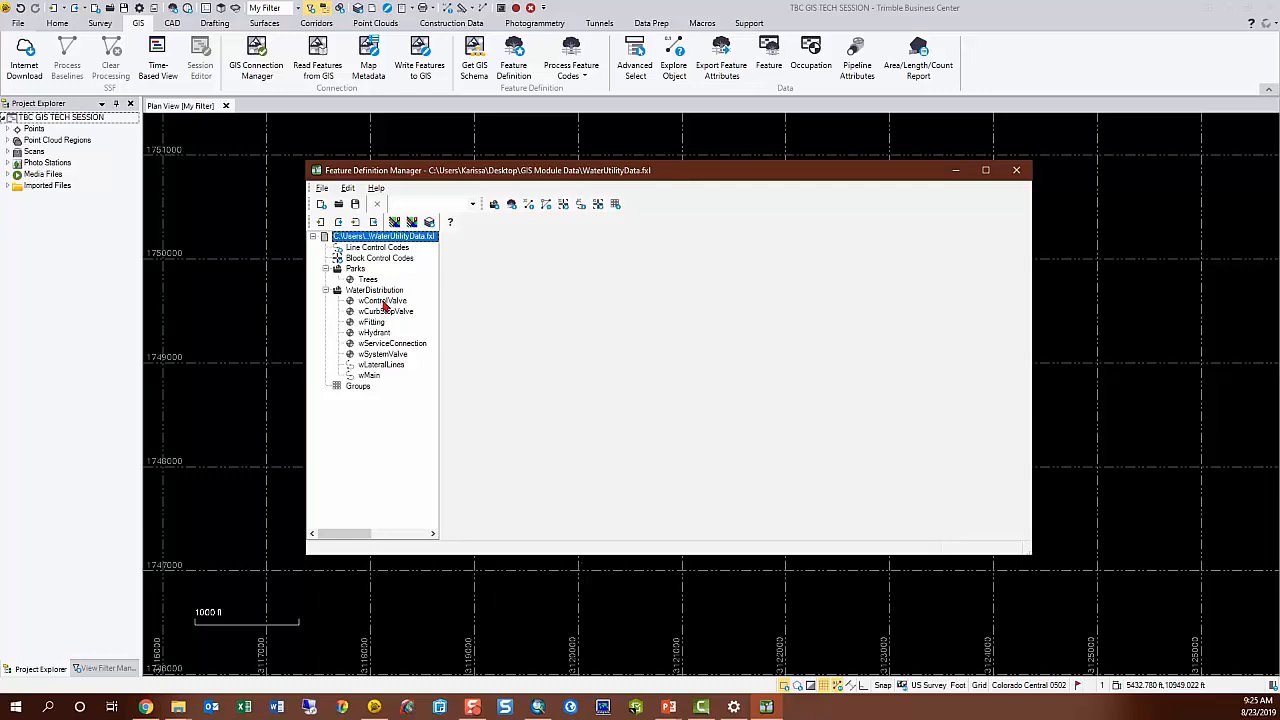
pyautogui.click(383, 301)
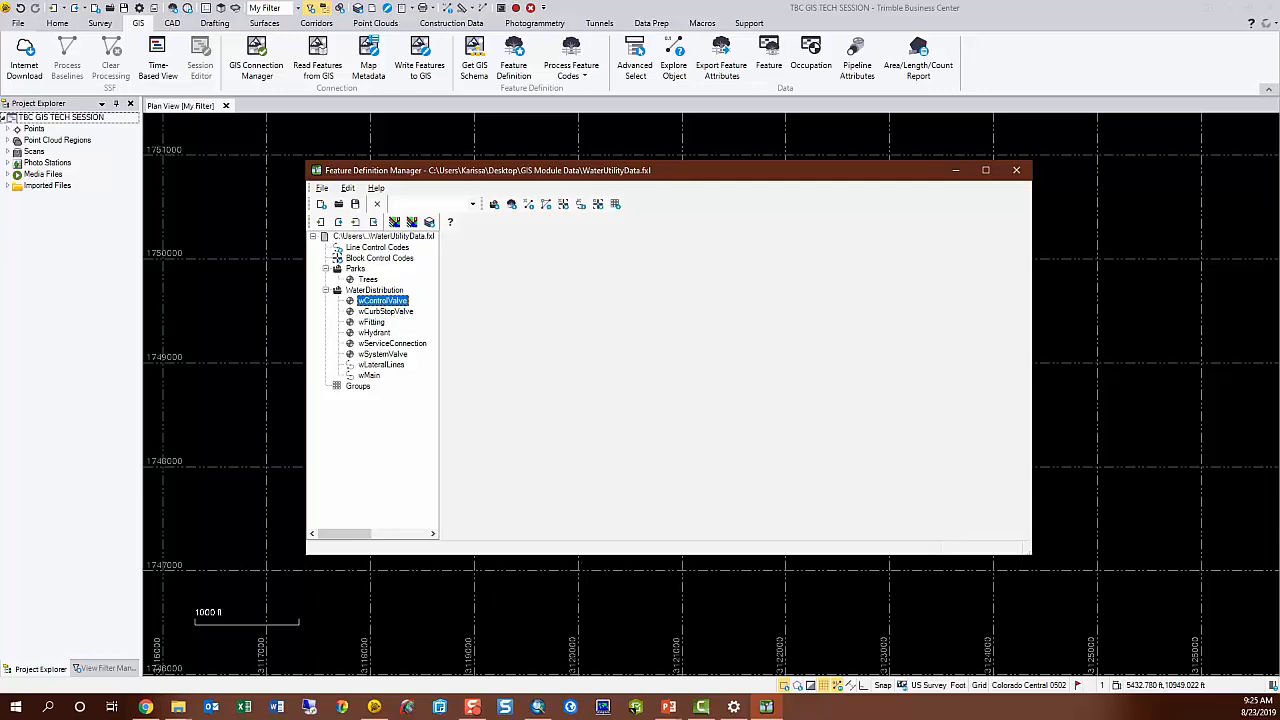
pyautogui.click(563, 281)
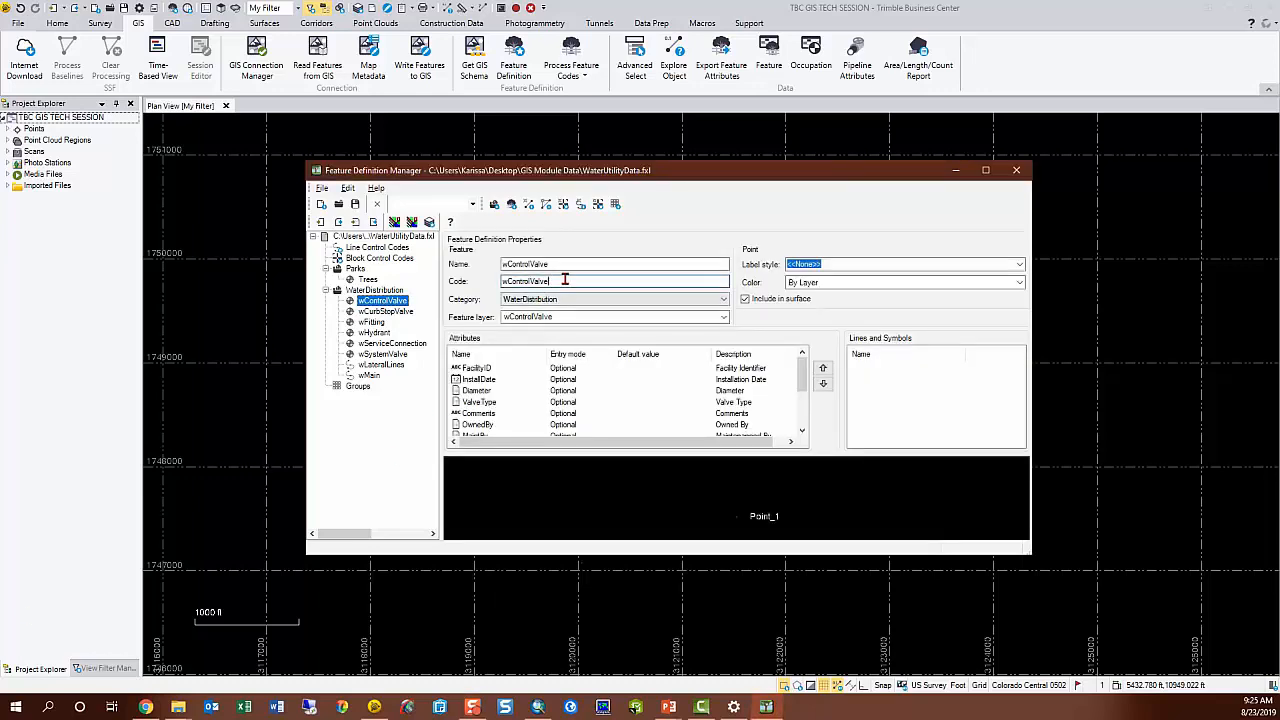
pyautogui.moveTo(545, 281); pyautogui.dragTo(503, 281)
pyautogui.write('W')
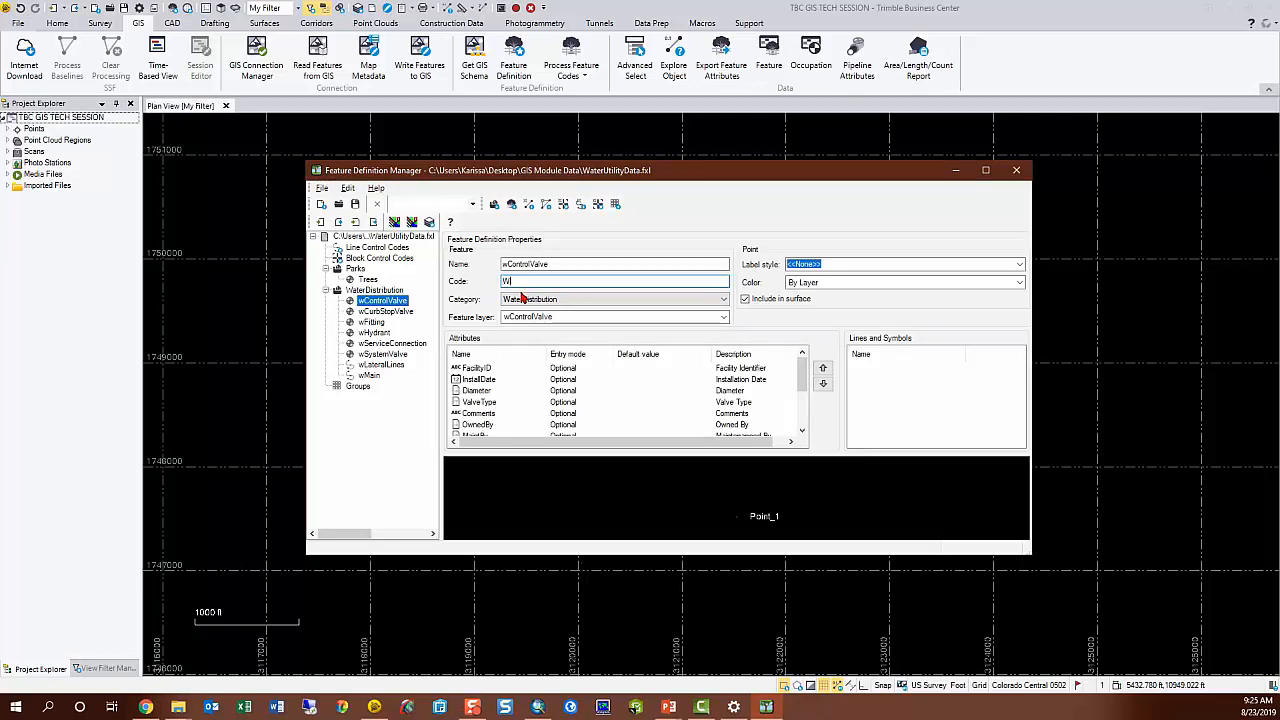
pyautogui.write('CV')
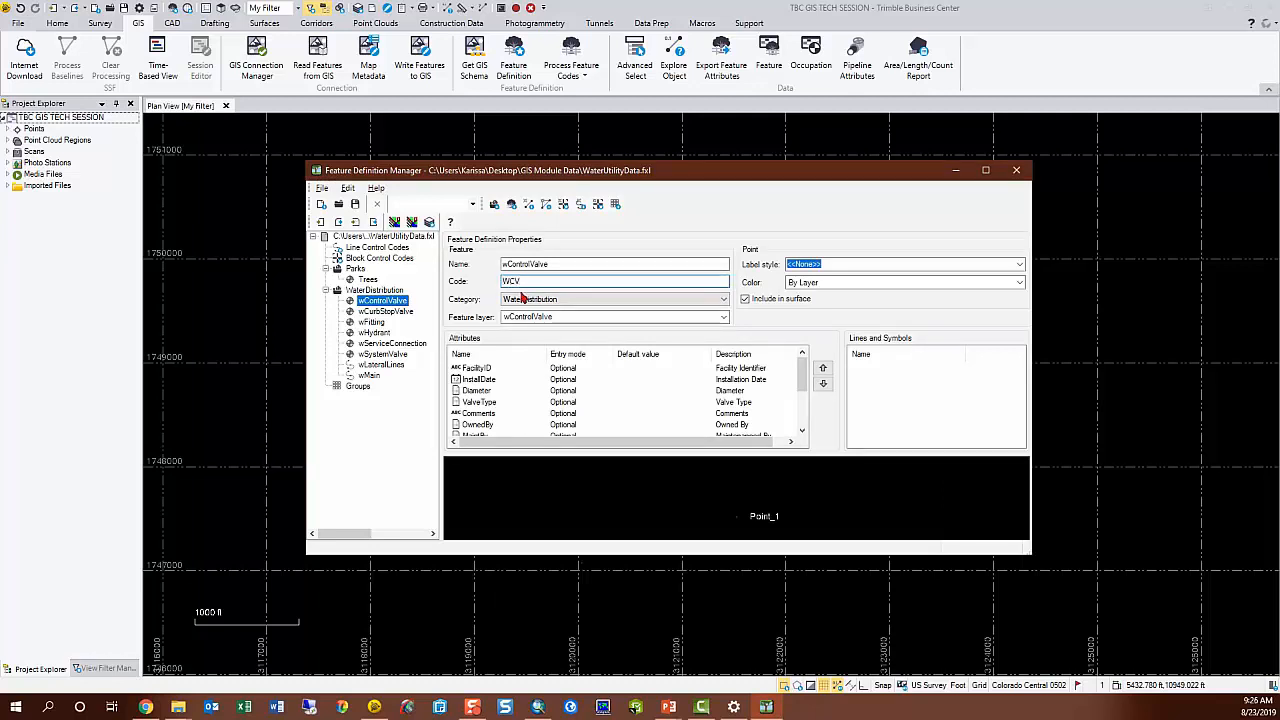
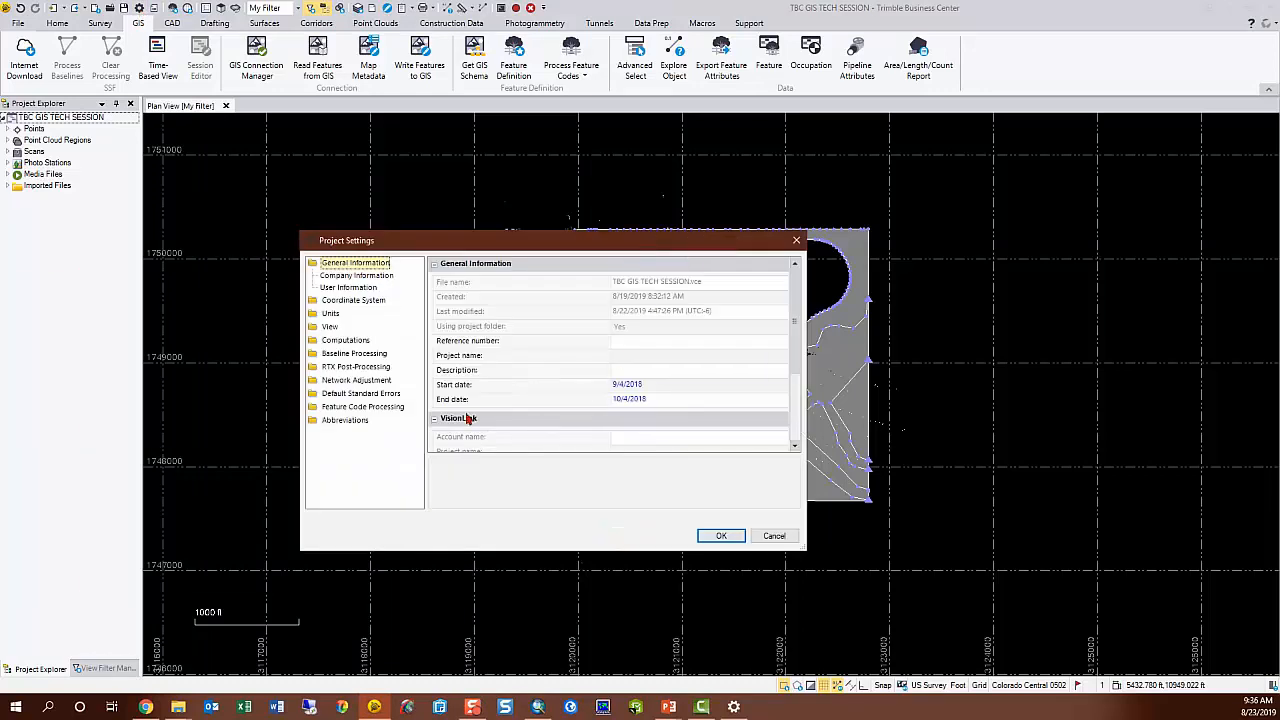
# Set WaterUtility.fxl from the Desktop's GIS Module Data folder as the project's feature definition file for feature code processing.
pyautogui.click(373, 409)
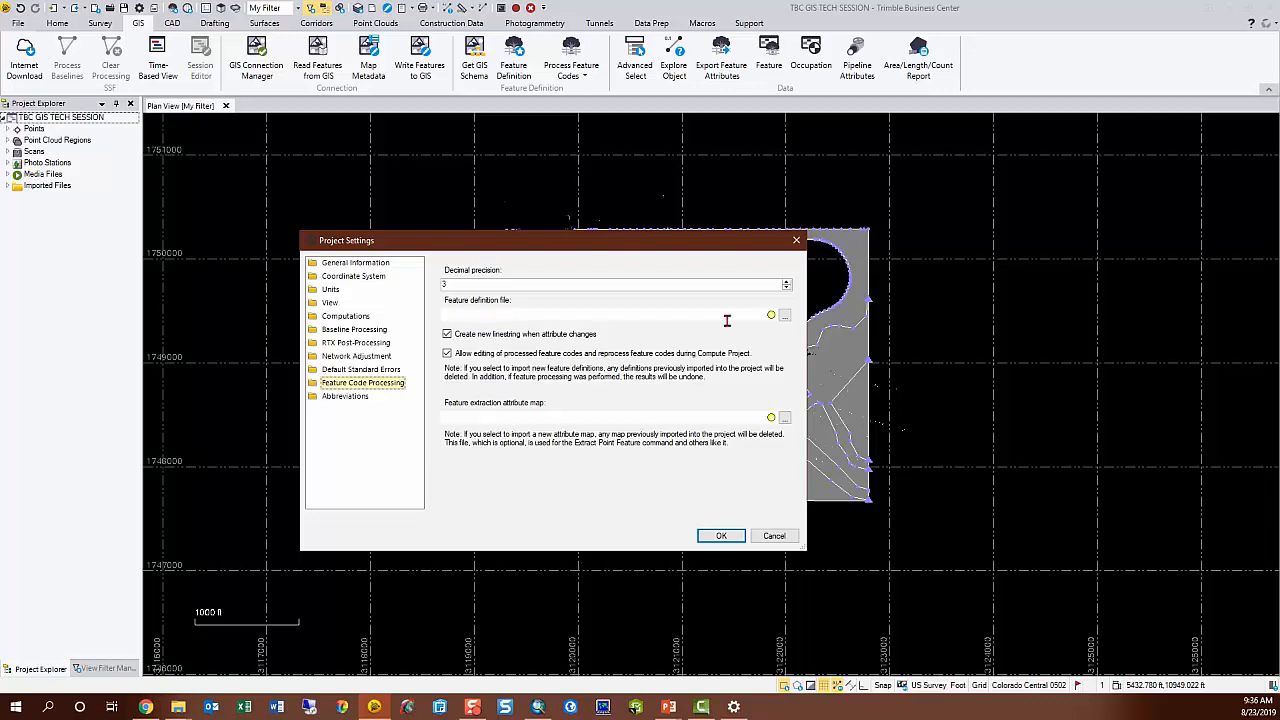
pyautogui.click(784, 316)
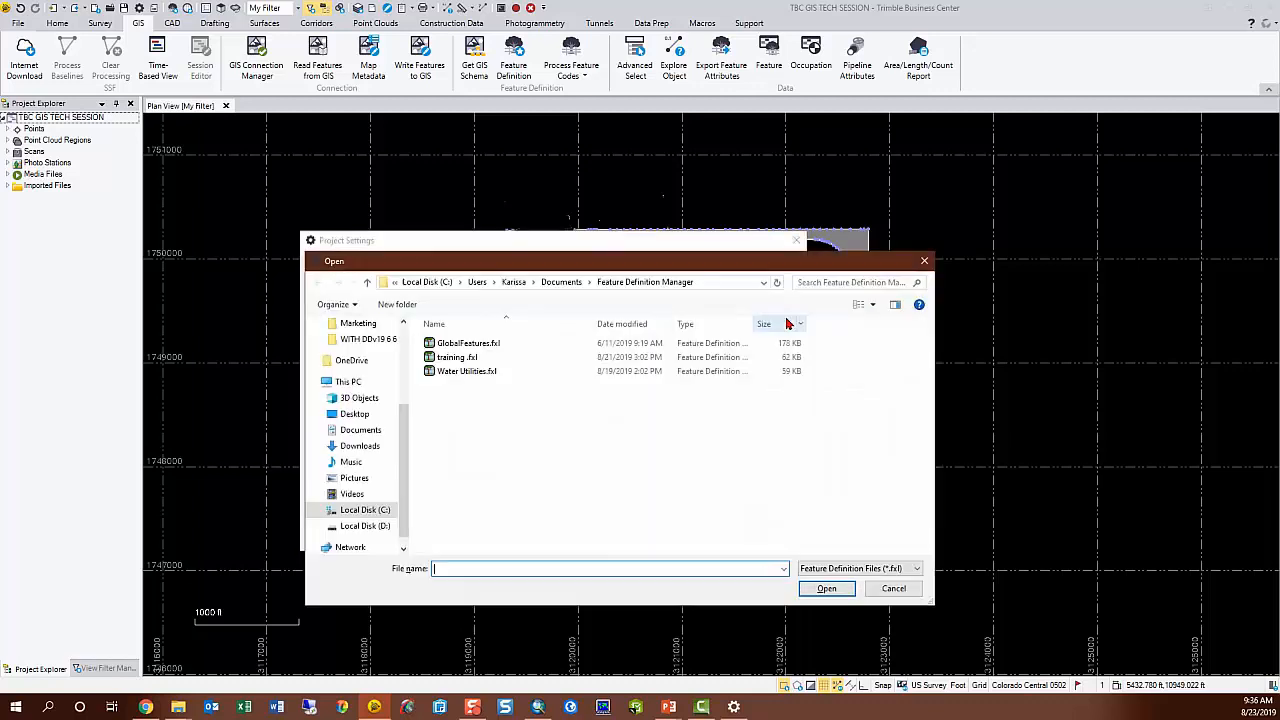
pyautogui.click(354, 413)
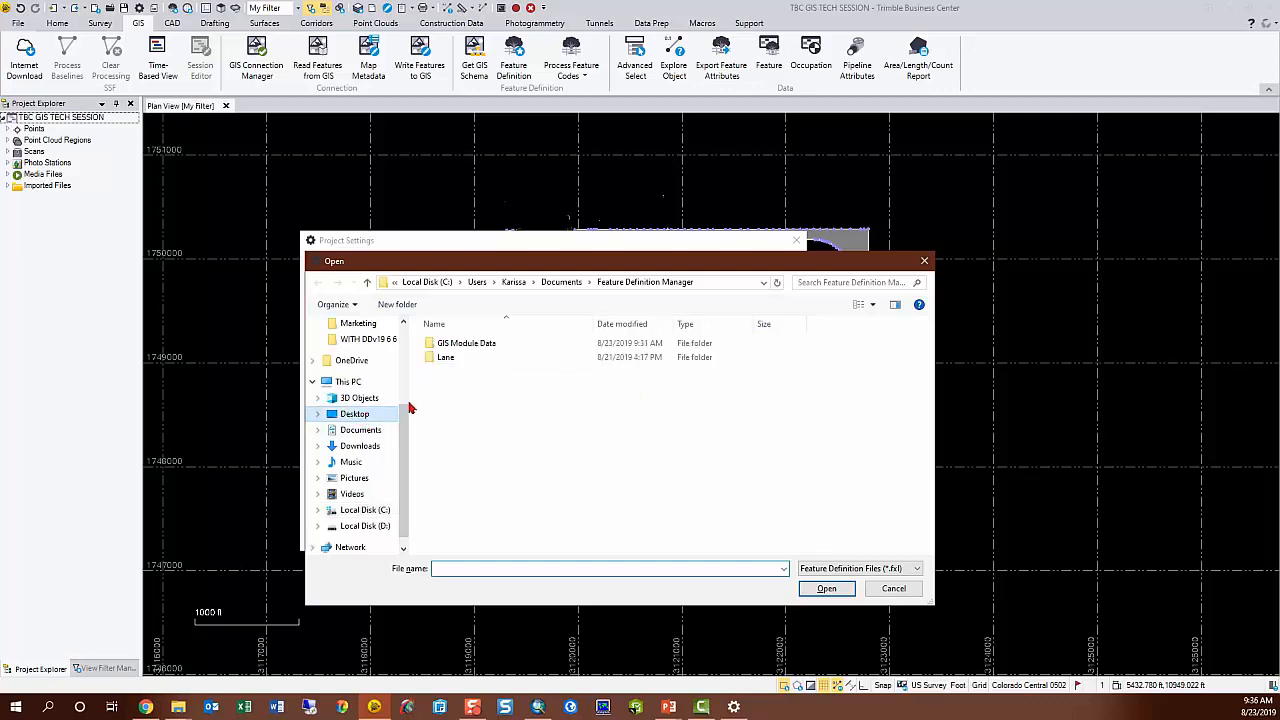
pyautogui.doubleClick(465, 343)
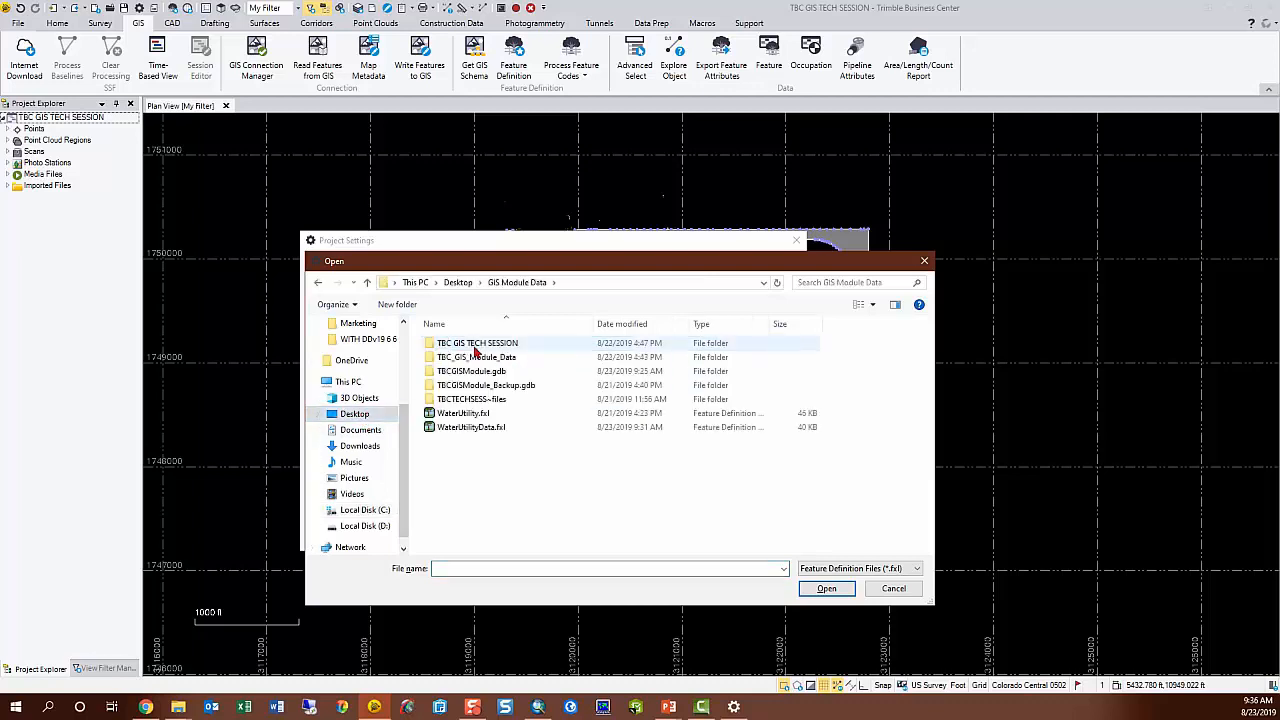
pyautogui.click(458, 418)
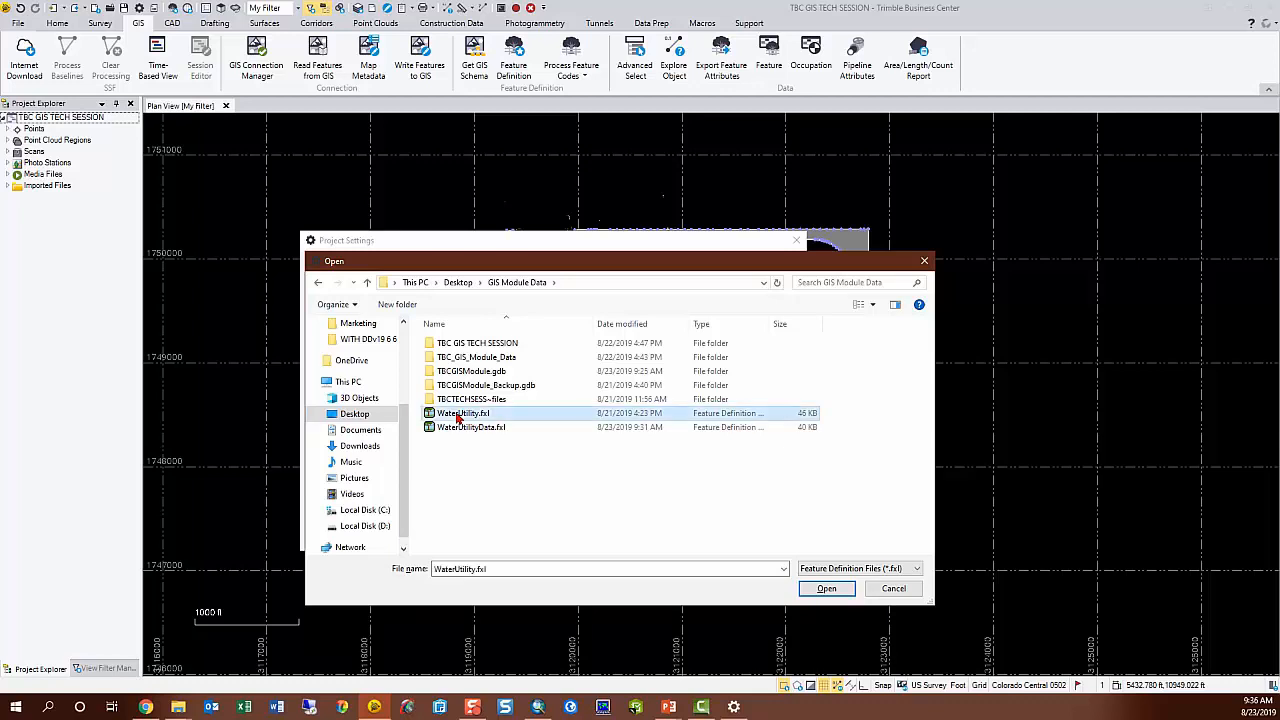
pyautogui.click(827, 589)
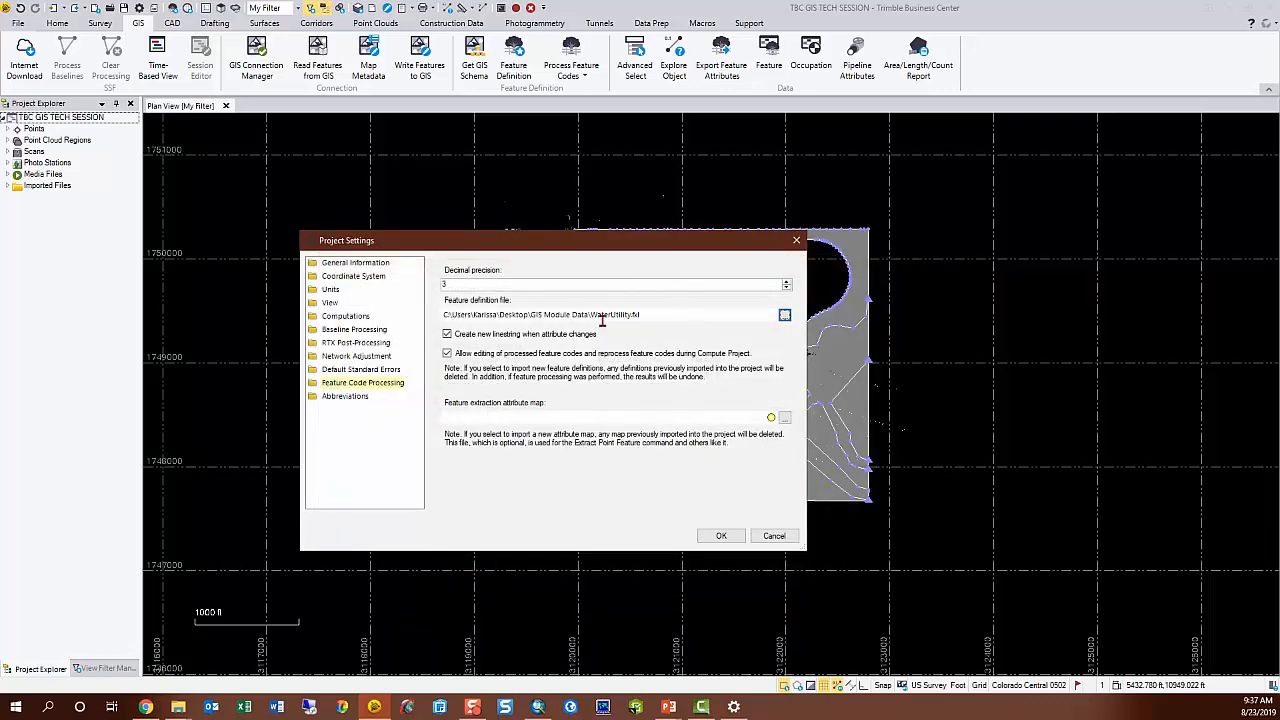
pyautogui.click(718, 539)
pyautogui.press('Return')
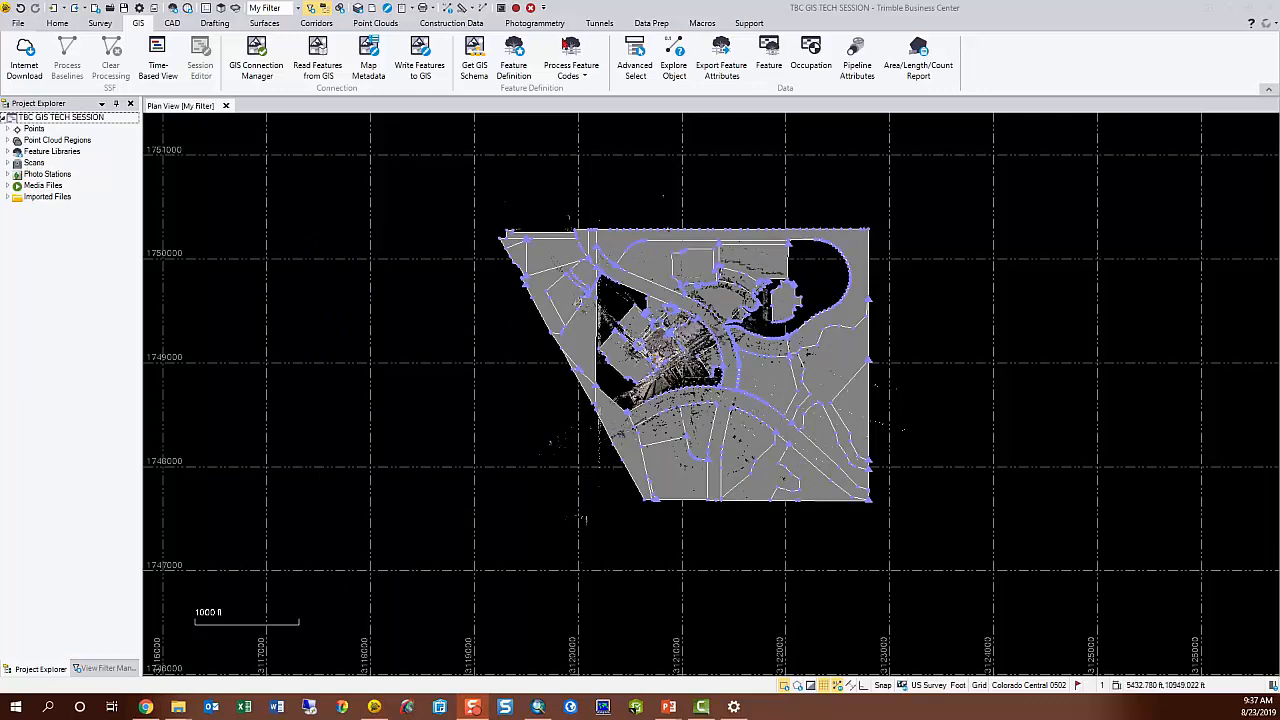
# Process the feature codes of the tbc gis module.jxl point source.
pyautogui.click(573, 58)
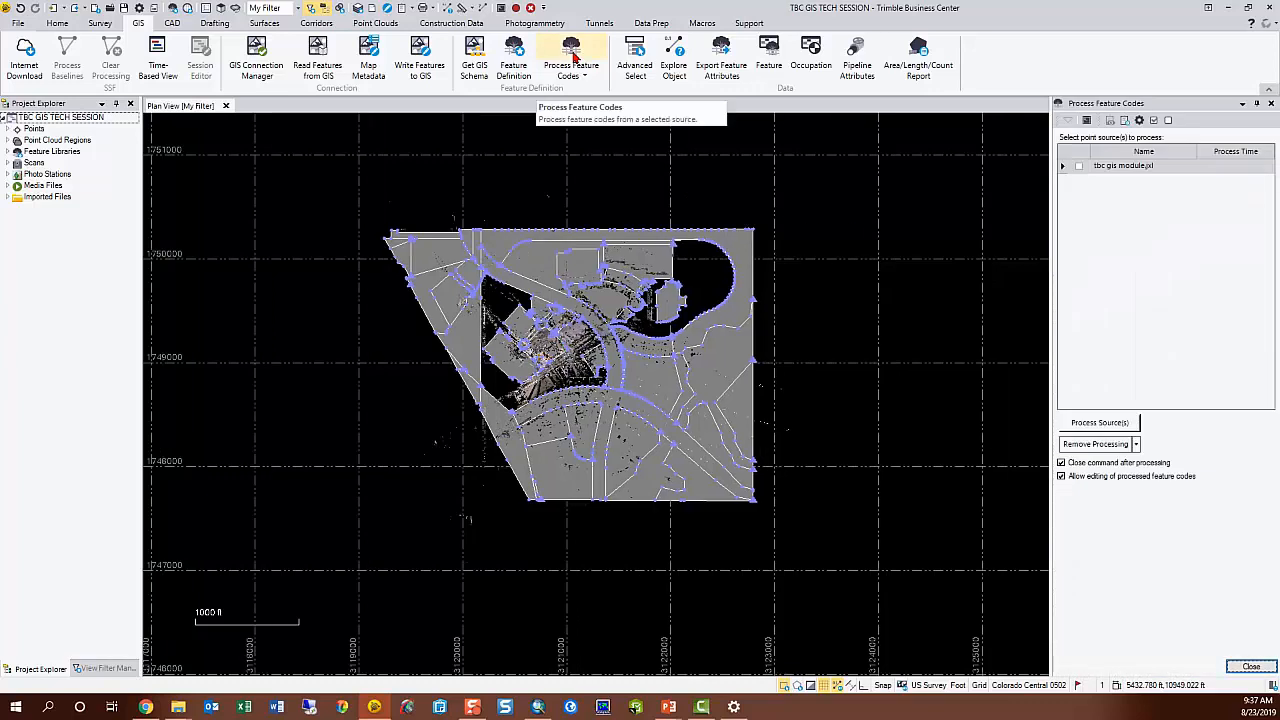
pyautogui.click(1079, 167)
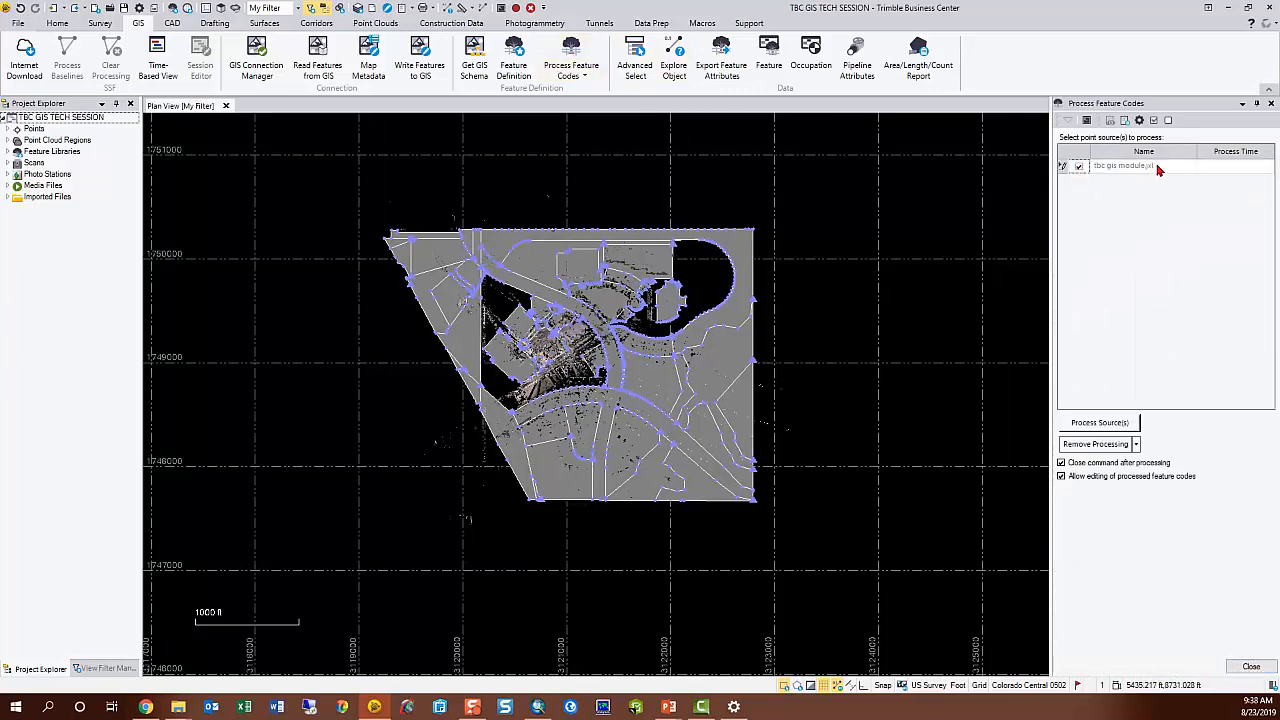
pyautogui.click(1117, 423)
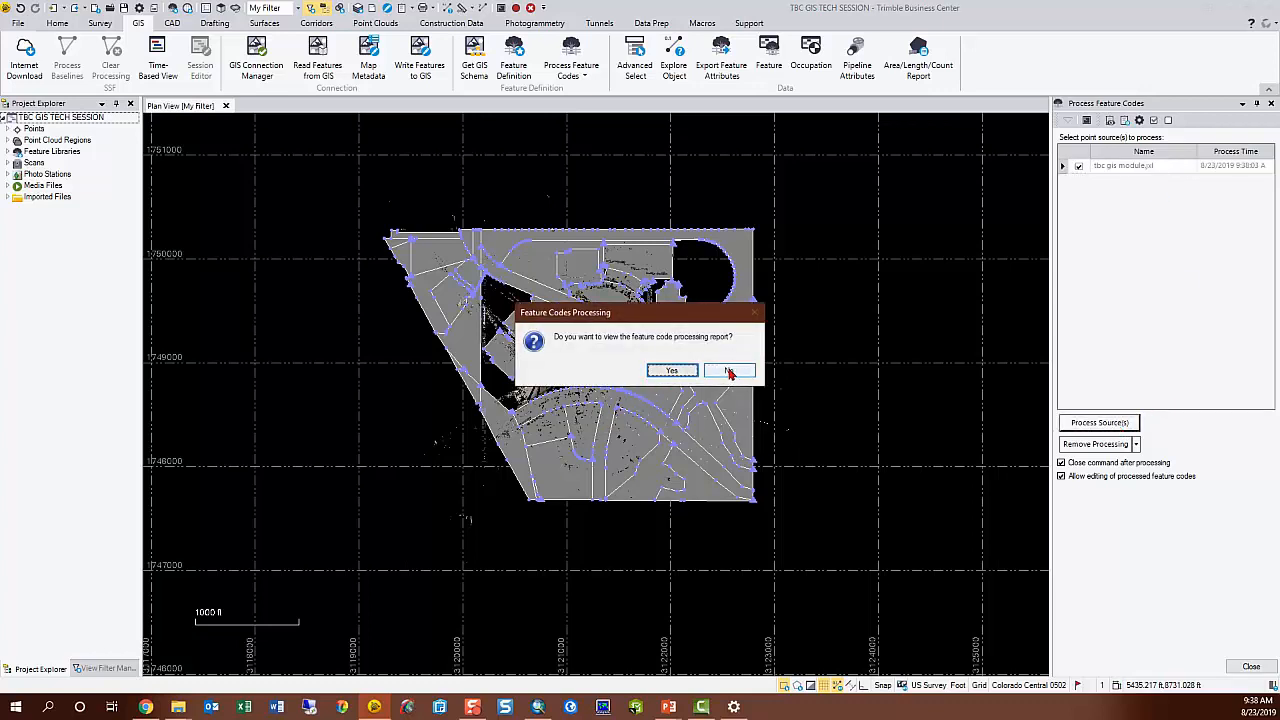
# View the feature code processing report in print layout, check its summary and unknown feature codes, and close it.
pyautogui.click(691, 374)
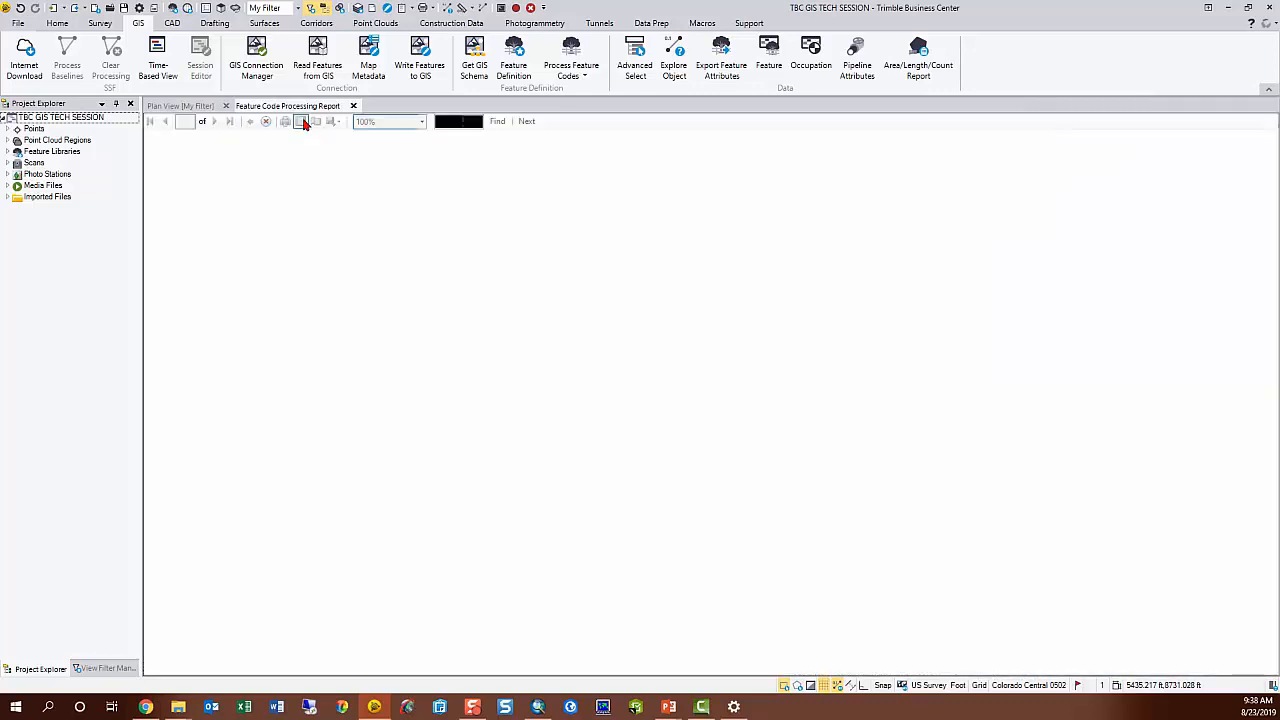
pyautogui.click(302, 121)
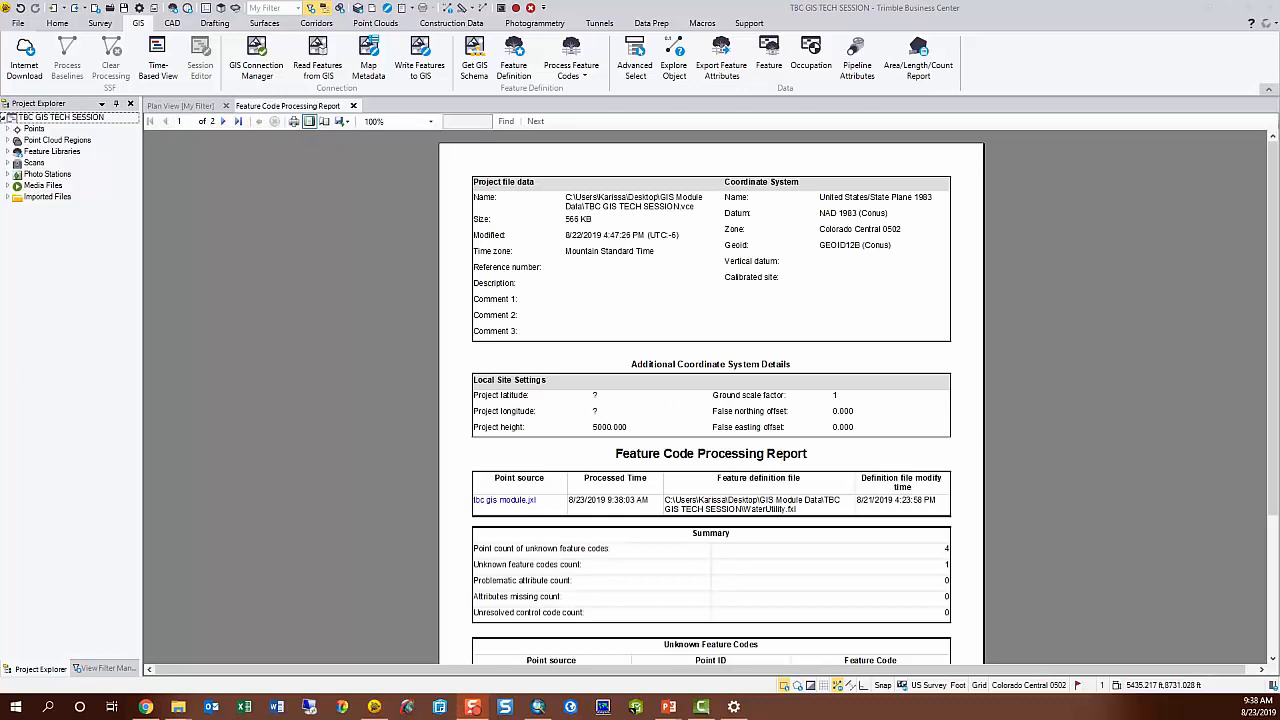
pyautogui.scroll(-3, 834, 510)
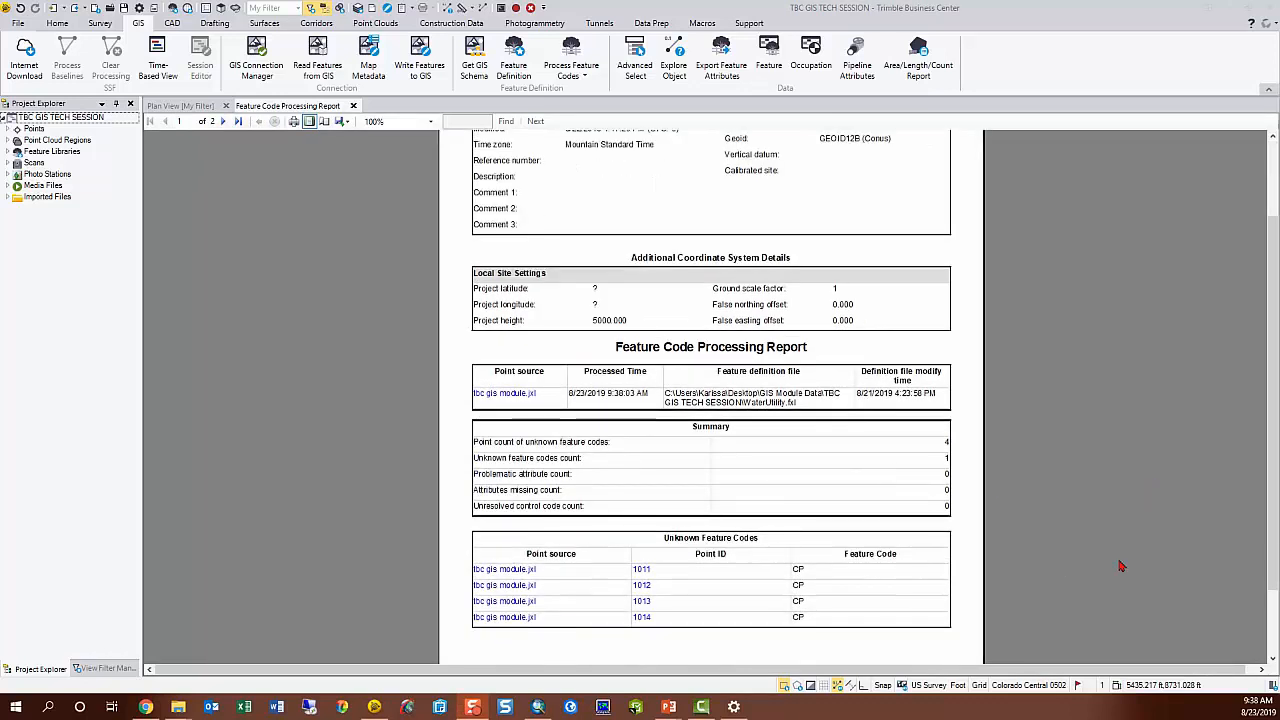
pyautogui.scroll(3, 1120, 563)
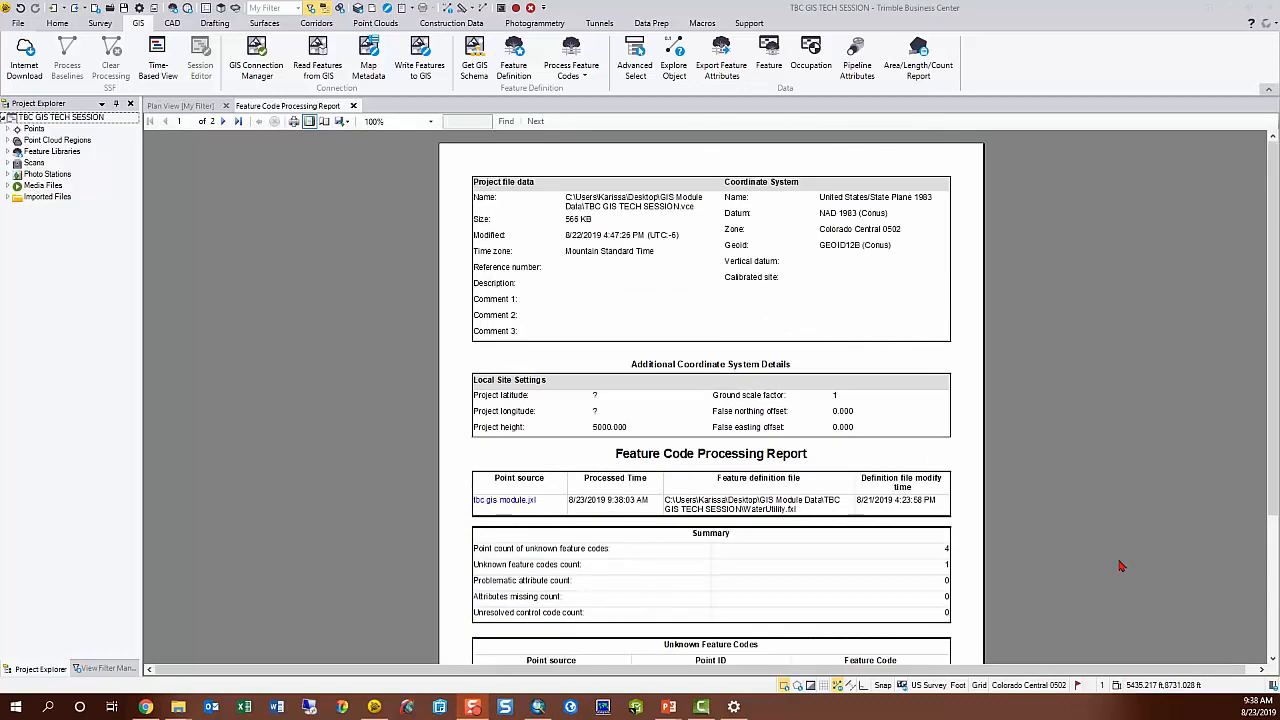
pyautogui.click(353, 106)
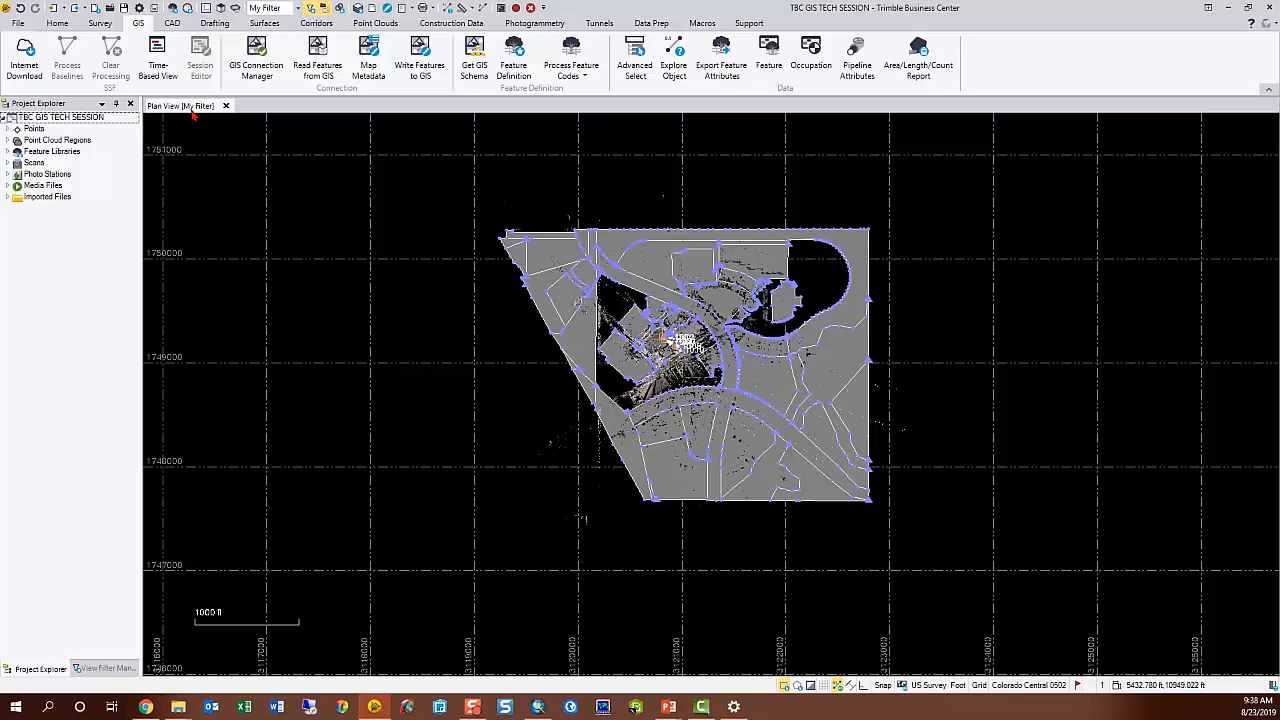
# Hide the Parcels layer in the My Filter view filter of the plan view.
pyautogui.click(378, 23)
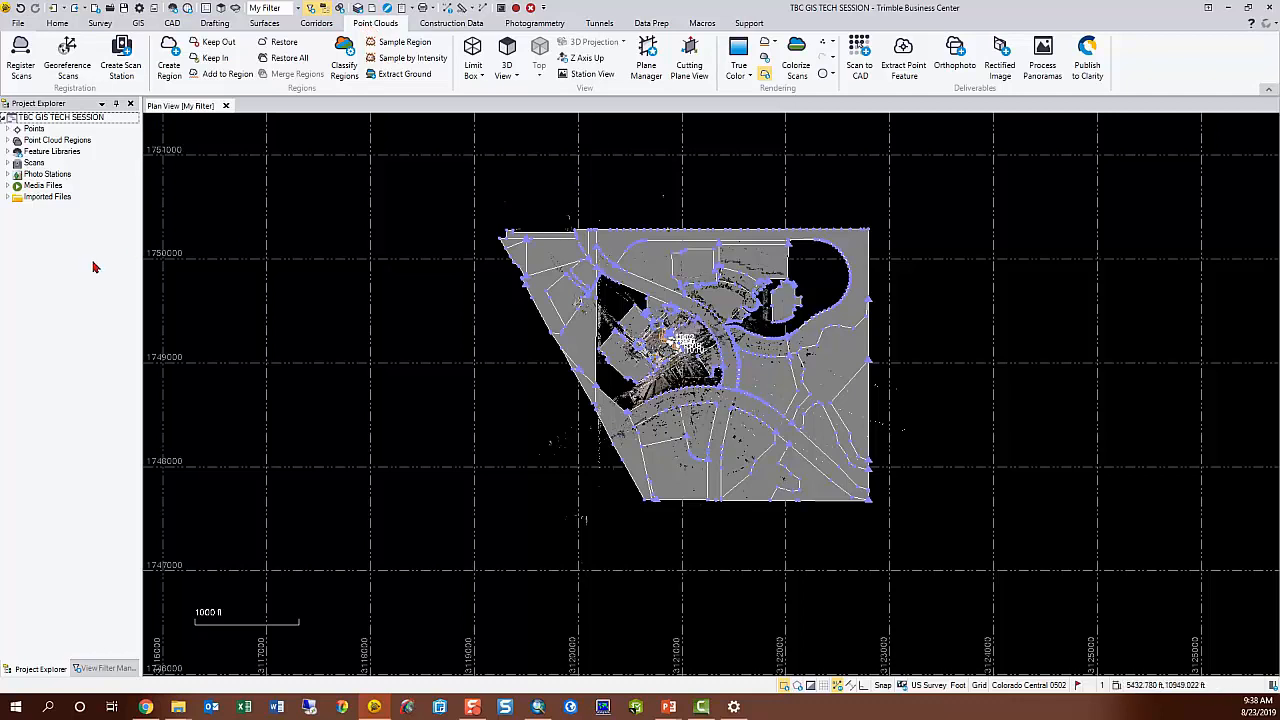
pyautogui.click(102, 668)
pyautogui.scroll(-1, 70, 370)
pyautogui.scroll(-6, 71, 370)
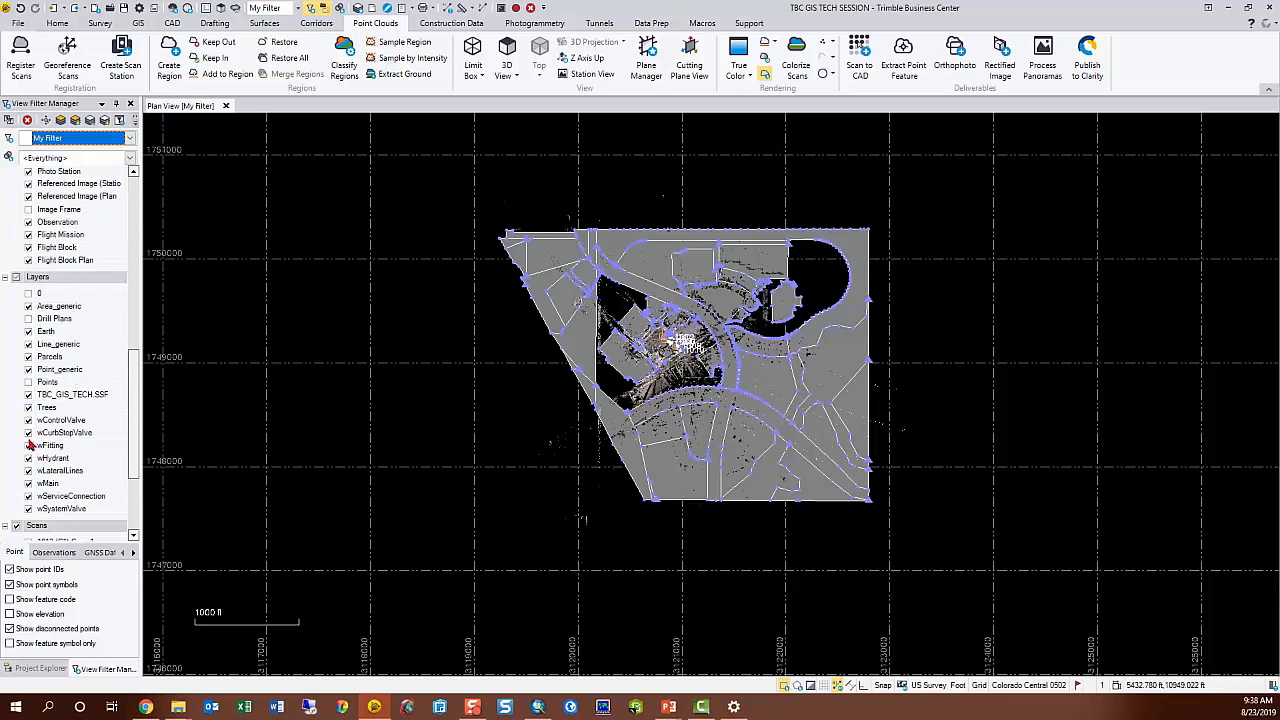
pyautogui.click(29, 357)
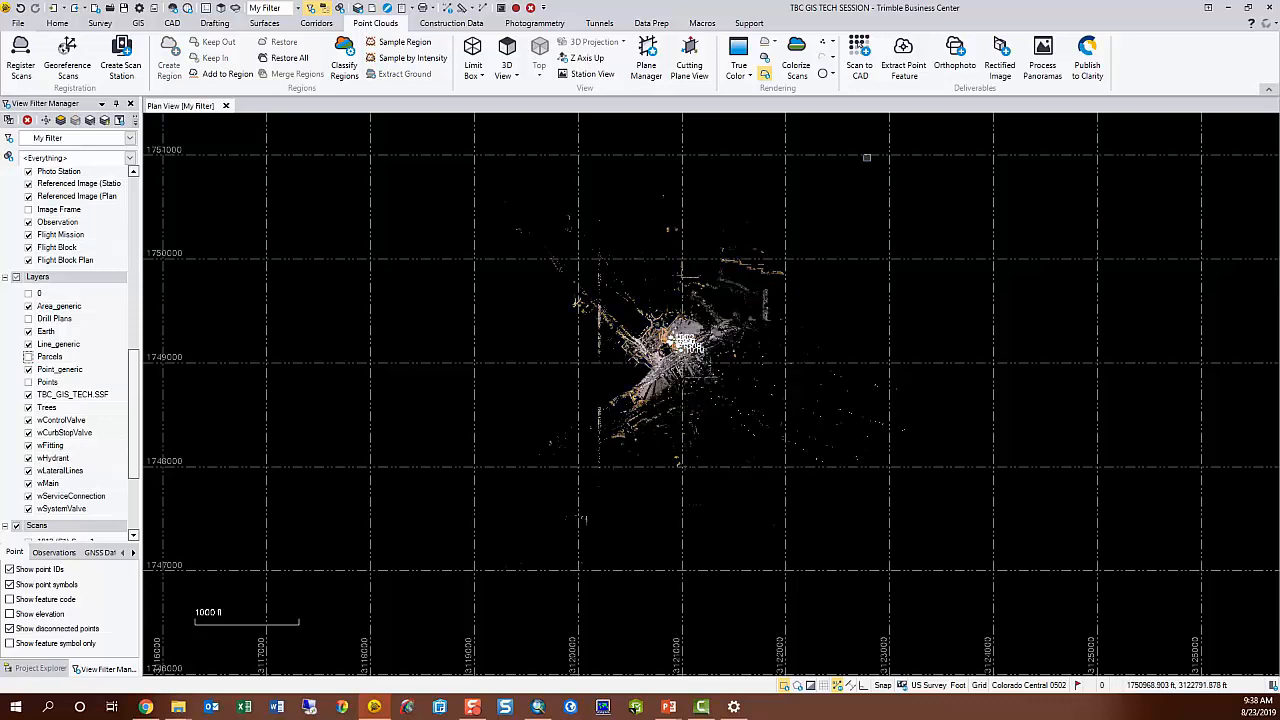
# From Extract Point Feature, classify the point cloud region into buildings, ground, high vegetation, poles and signs, and power lines, one new region per class.
pyautogui.click(907, 74)
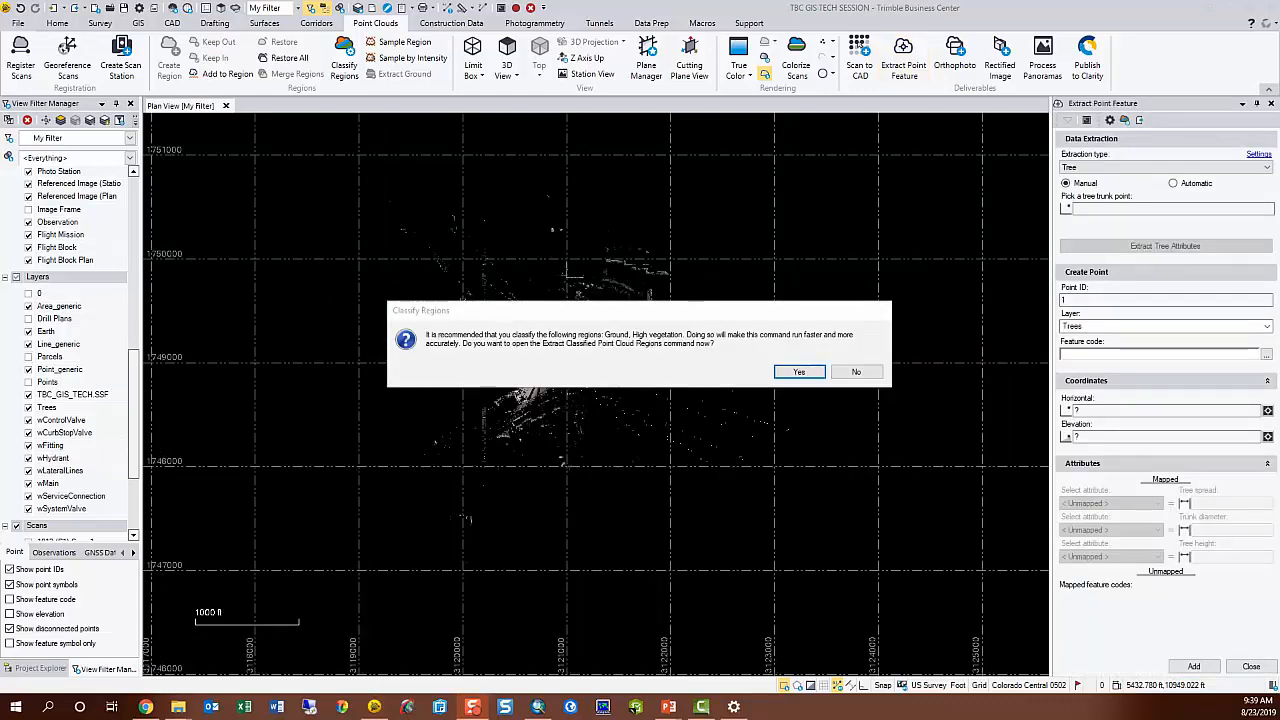
pyautogui.click(808, 372)
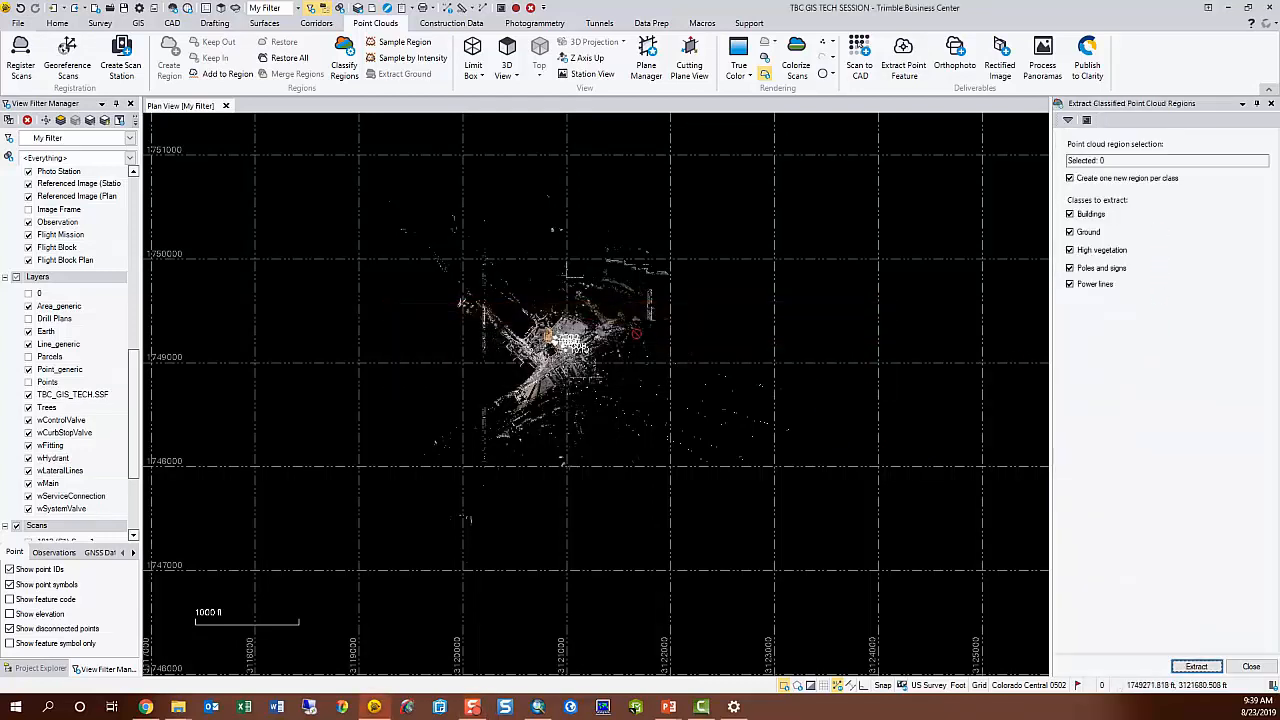
pyautogui.click(1128, 161)
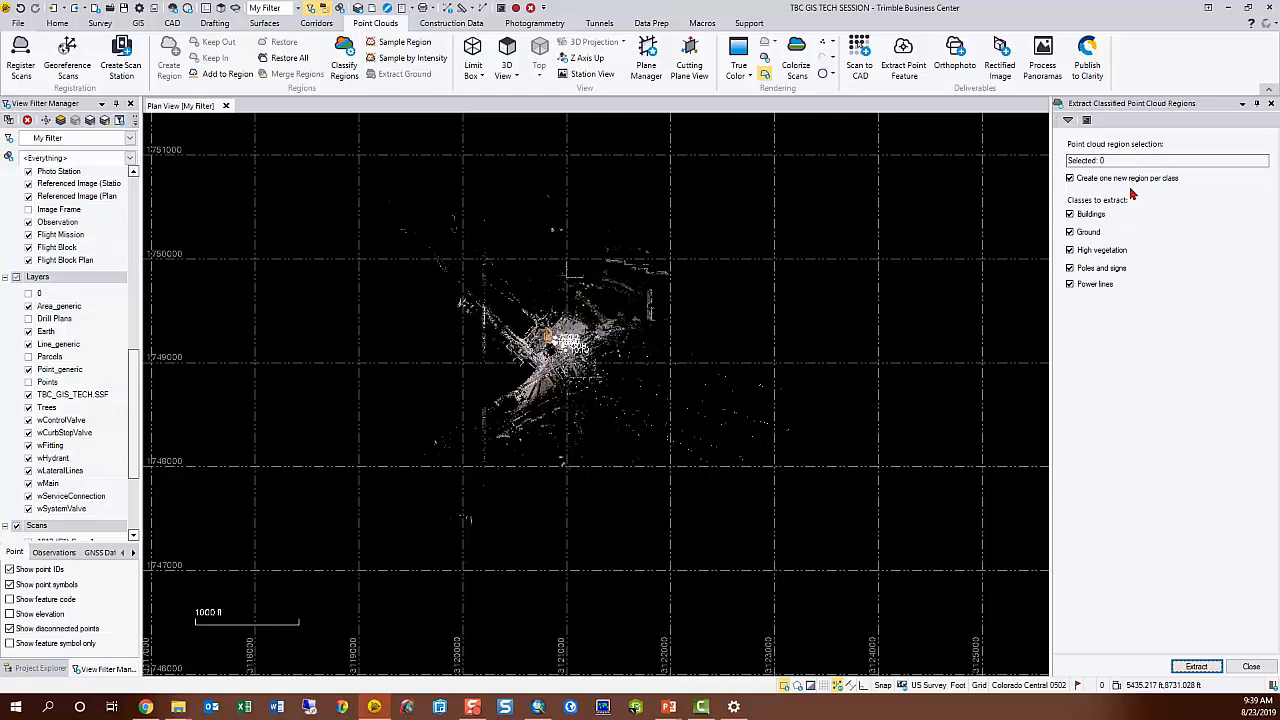
pyautogui.click(1203, 670)
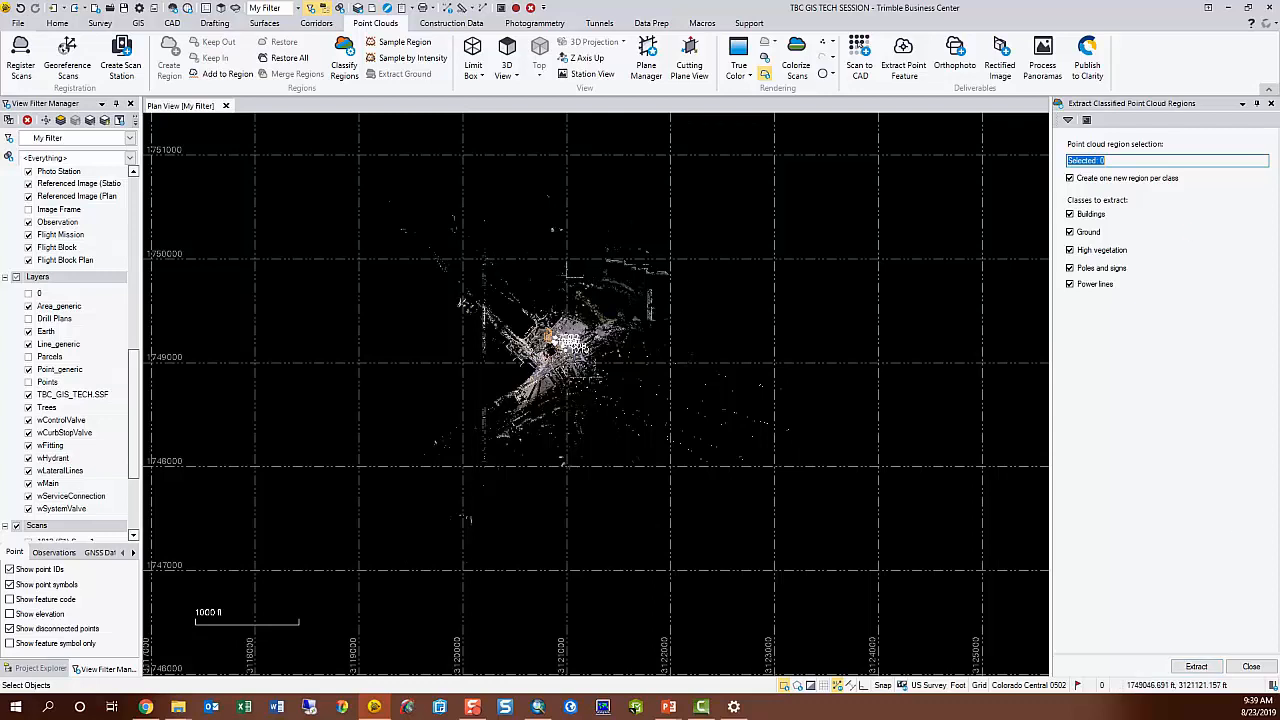
pyautogui.click(565, 340)
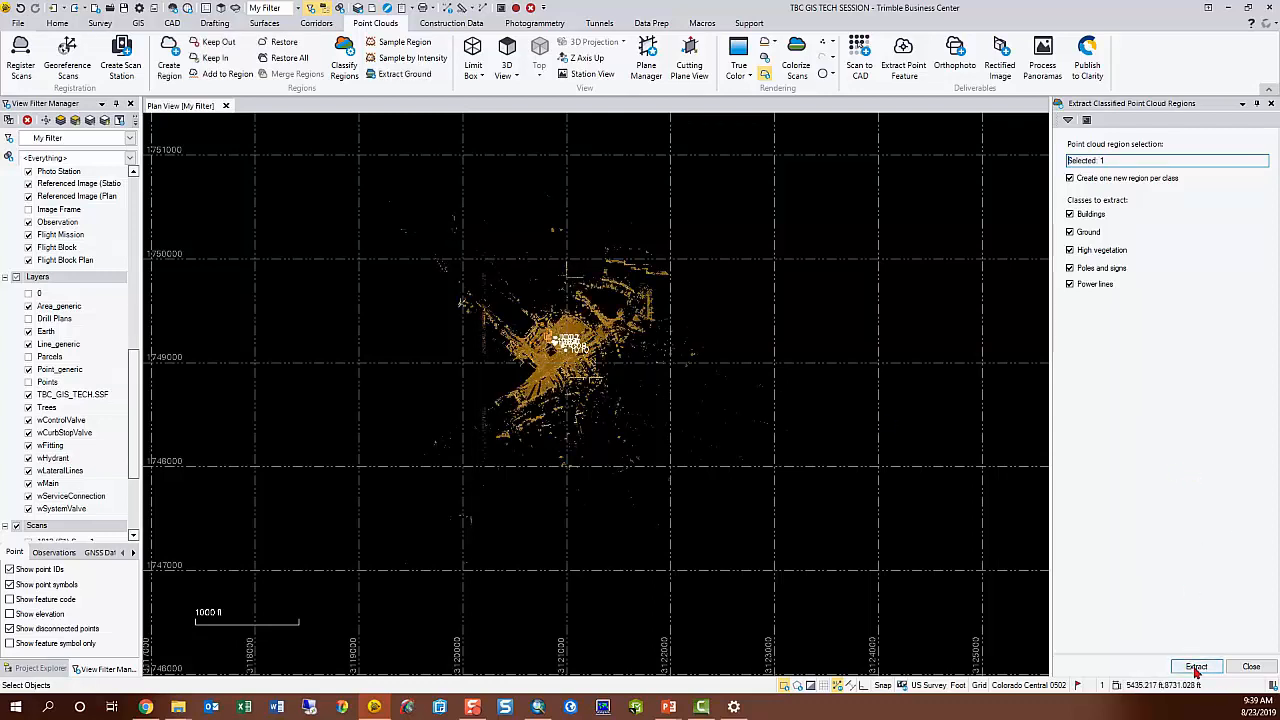
pyautogui.click(1197, 668)
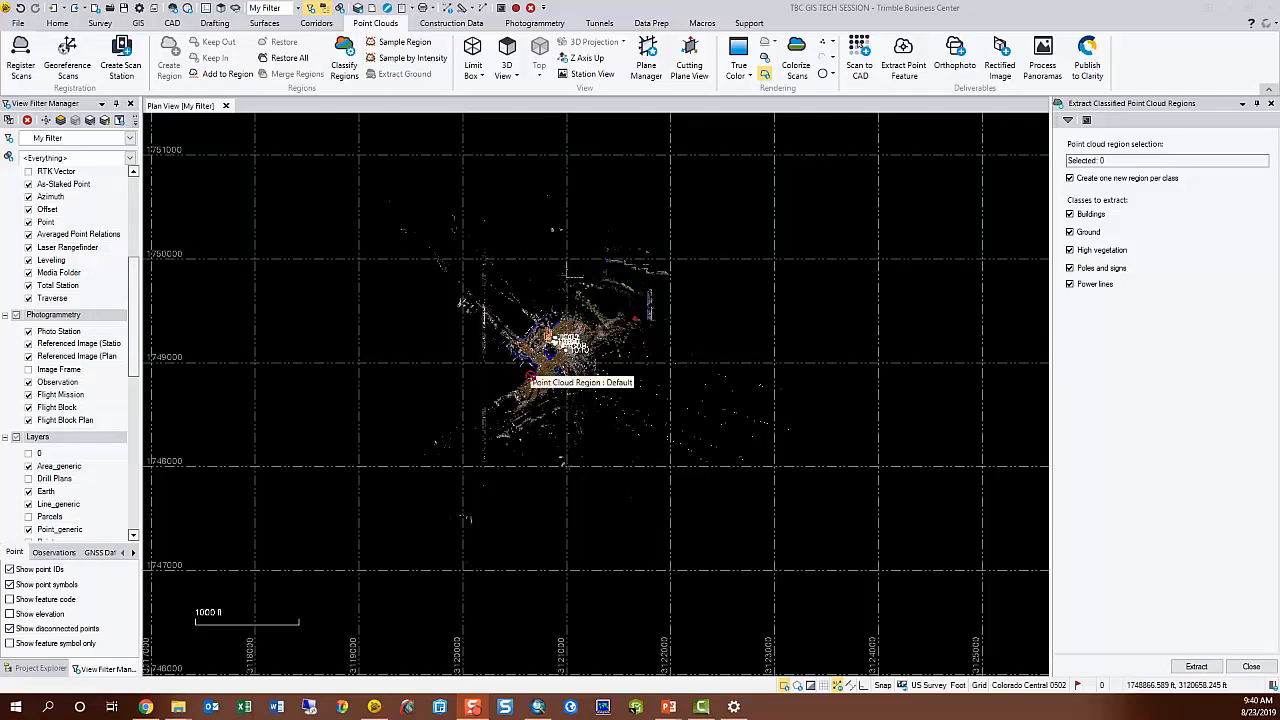
pyautogui.click(1251, 666)
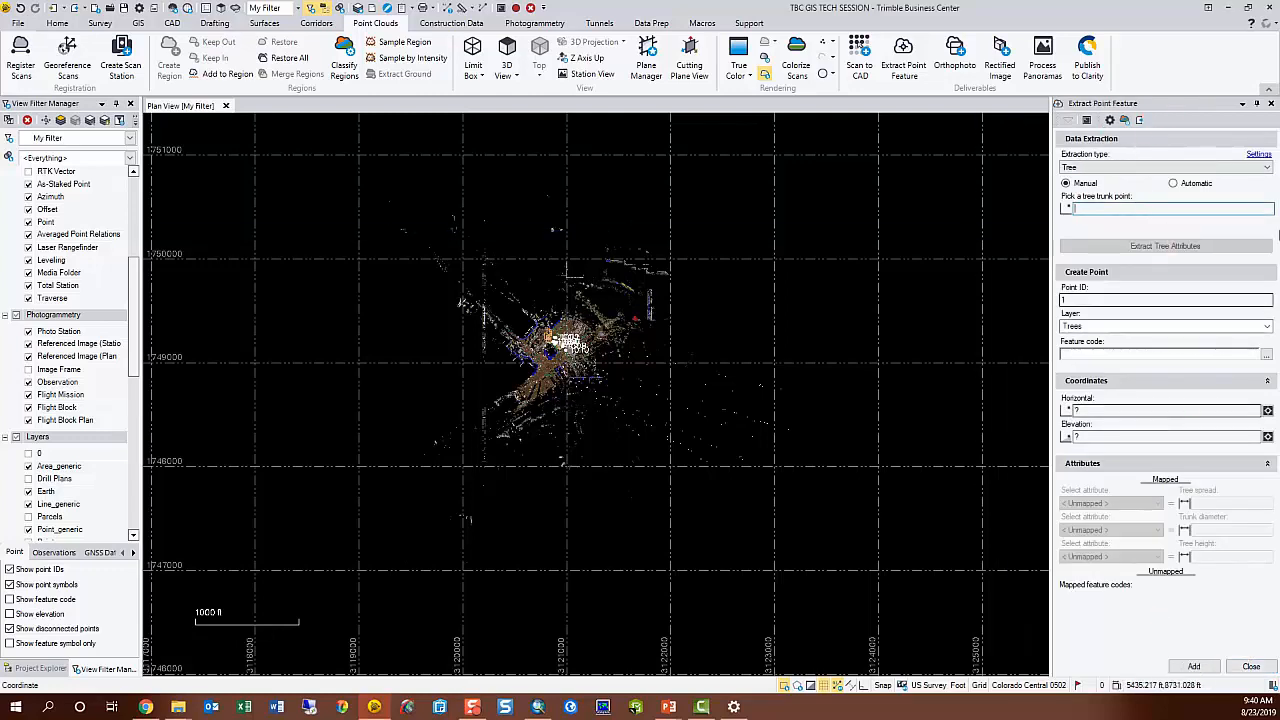
# Extract tree attributes from the visible point clouds with the Tree extraction type in Automatic mode.
pyautogui.click(1268, 168)
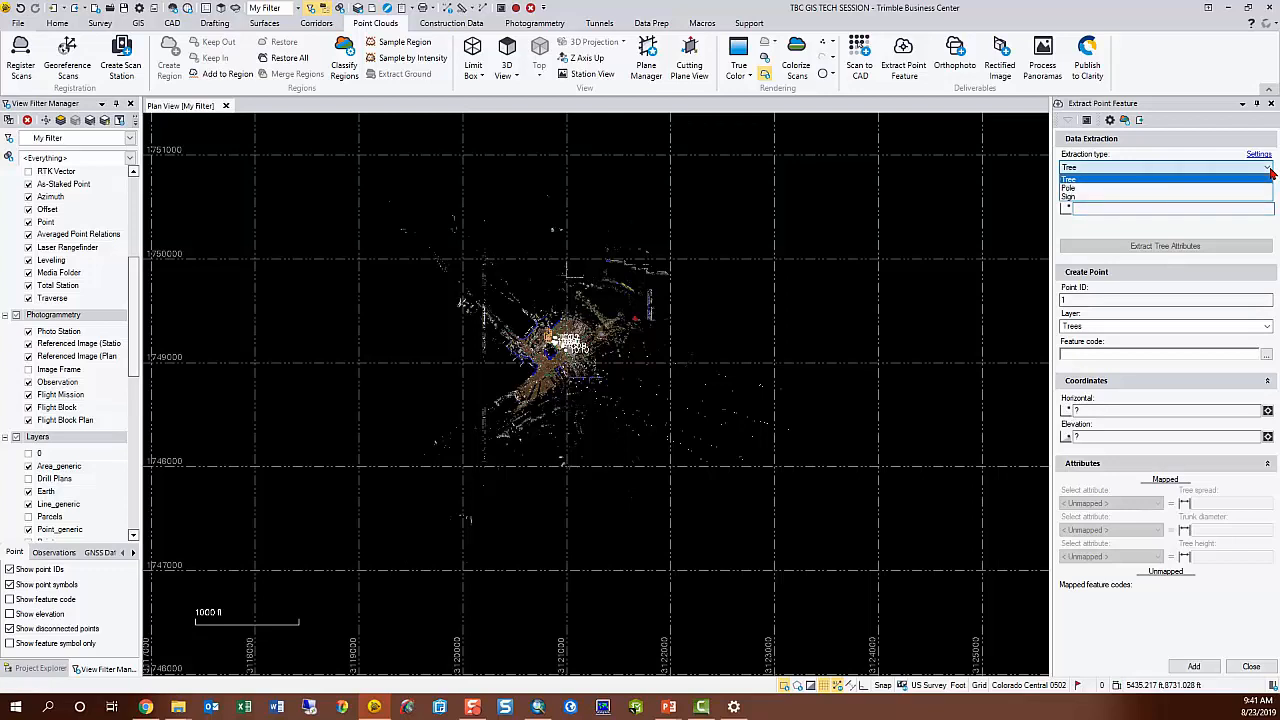
pyautogui.click(1270, 178)
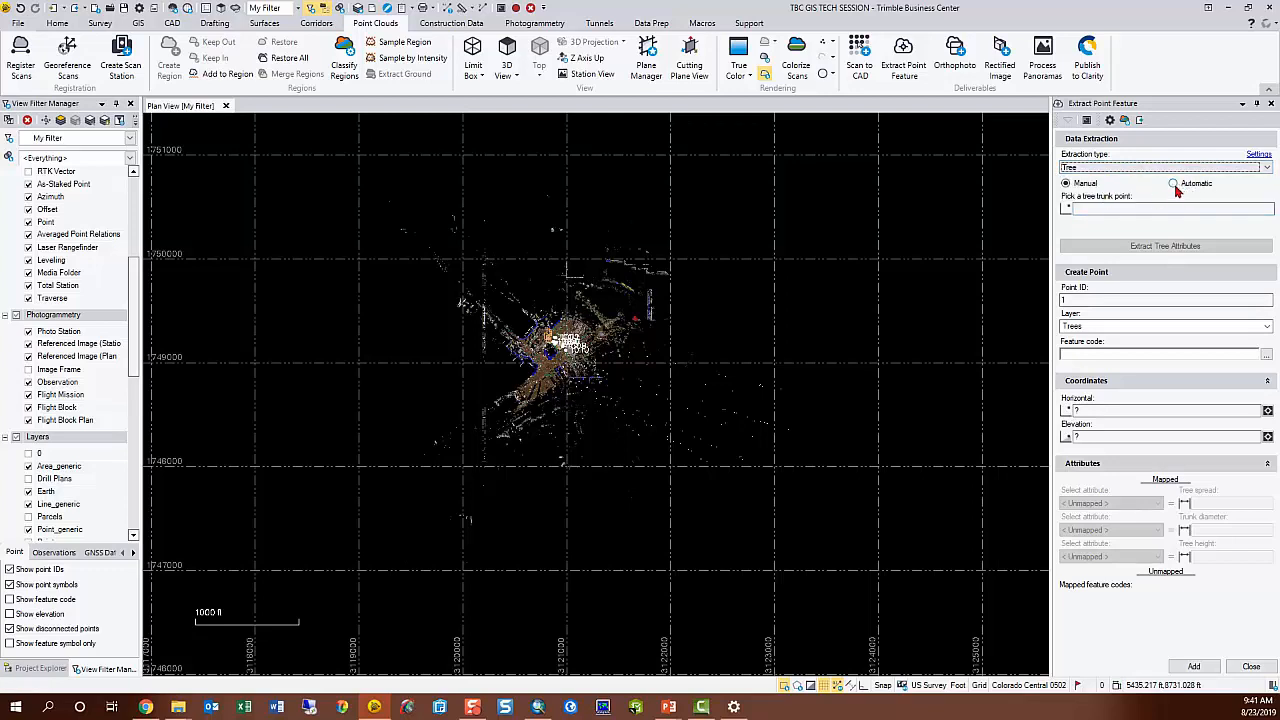
pyautogui.click(1175, 186)
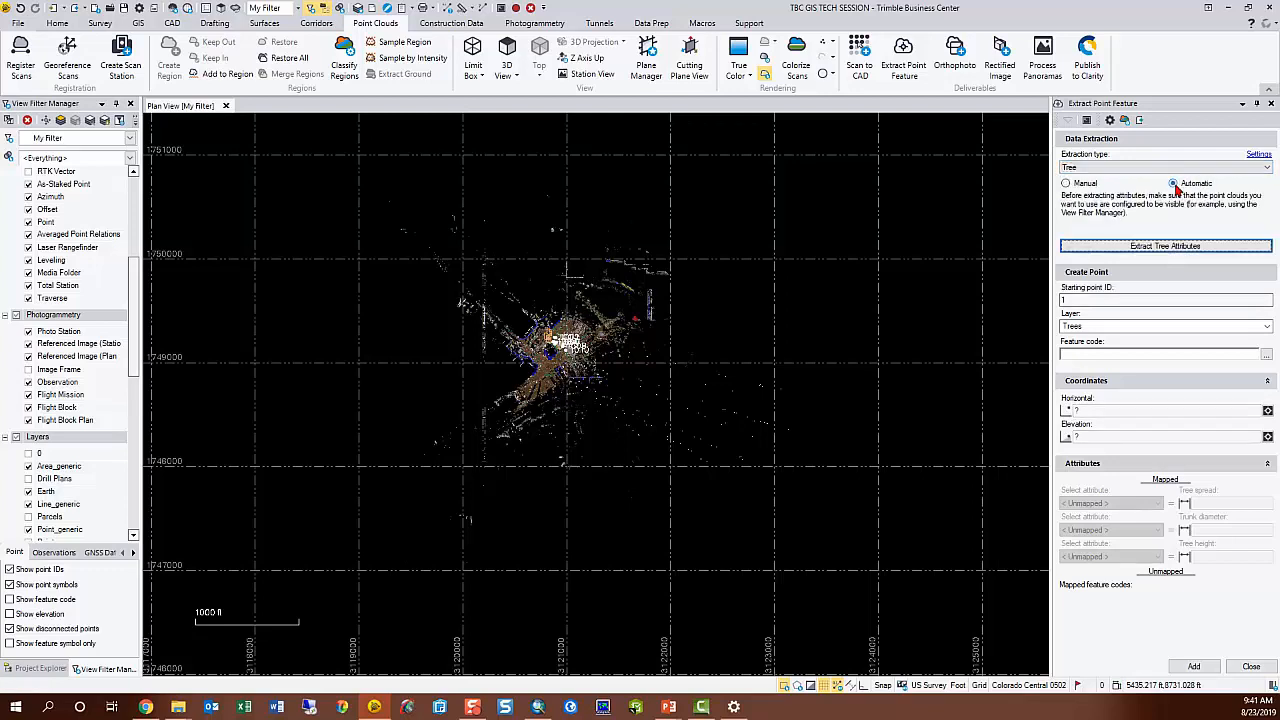
pyautogui.click(1182, 250)
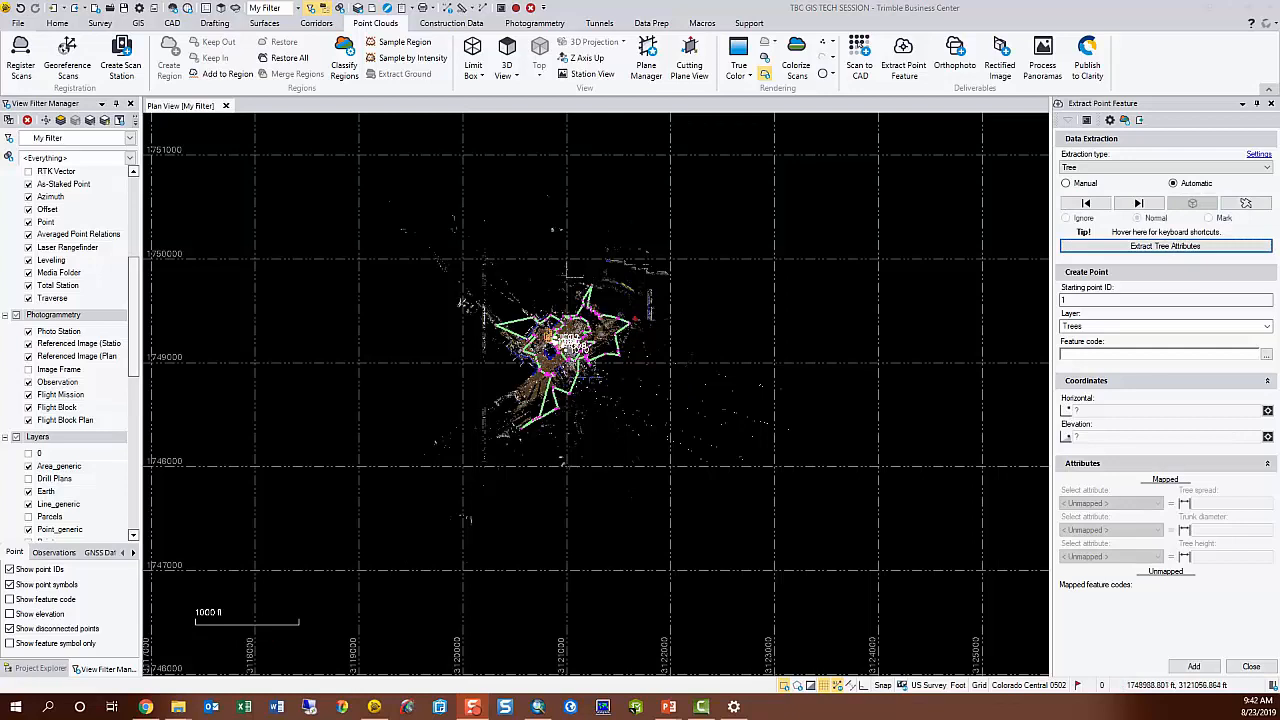
# Set the extracted trees' starting point ID to 2000 and their feature code to Trees.
pyautogui.click(1106, 303)
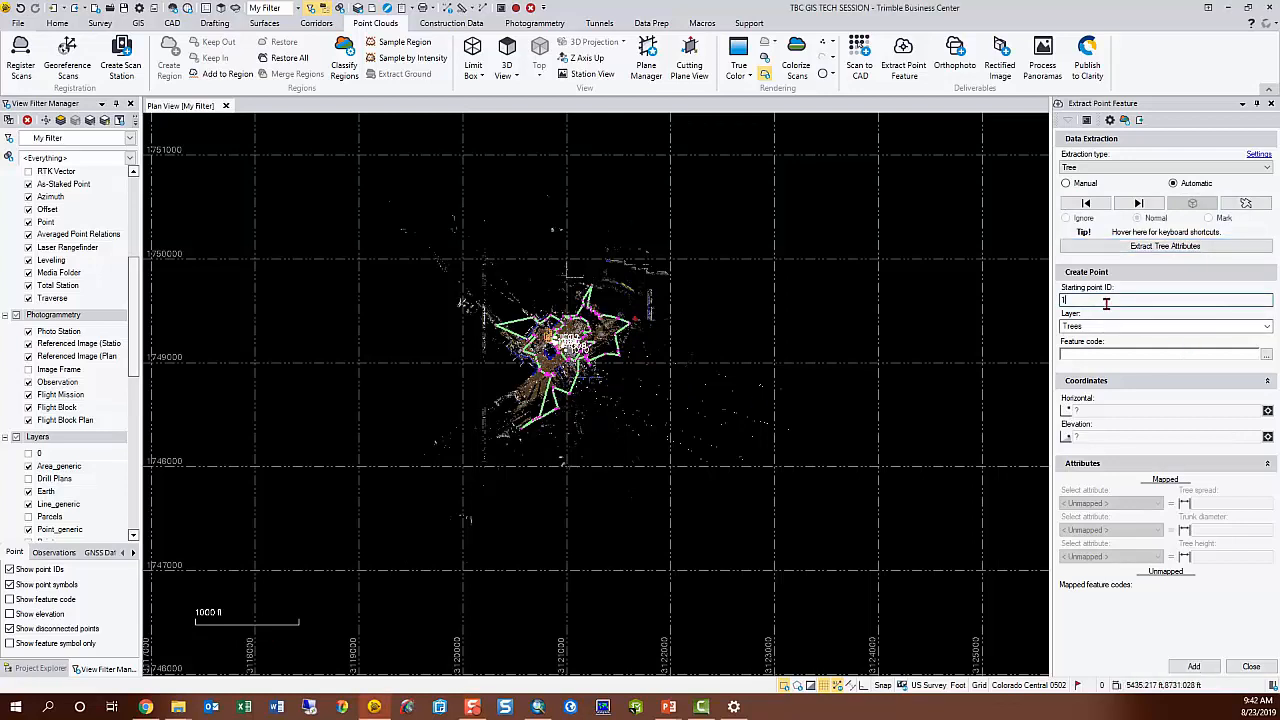
pyautogui.moveTo(1088, 303); pyautogui.dragTo(1049, 302)
pyautogui.write('000')
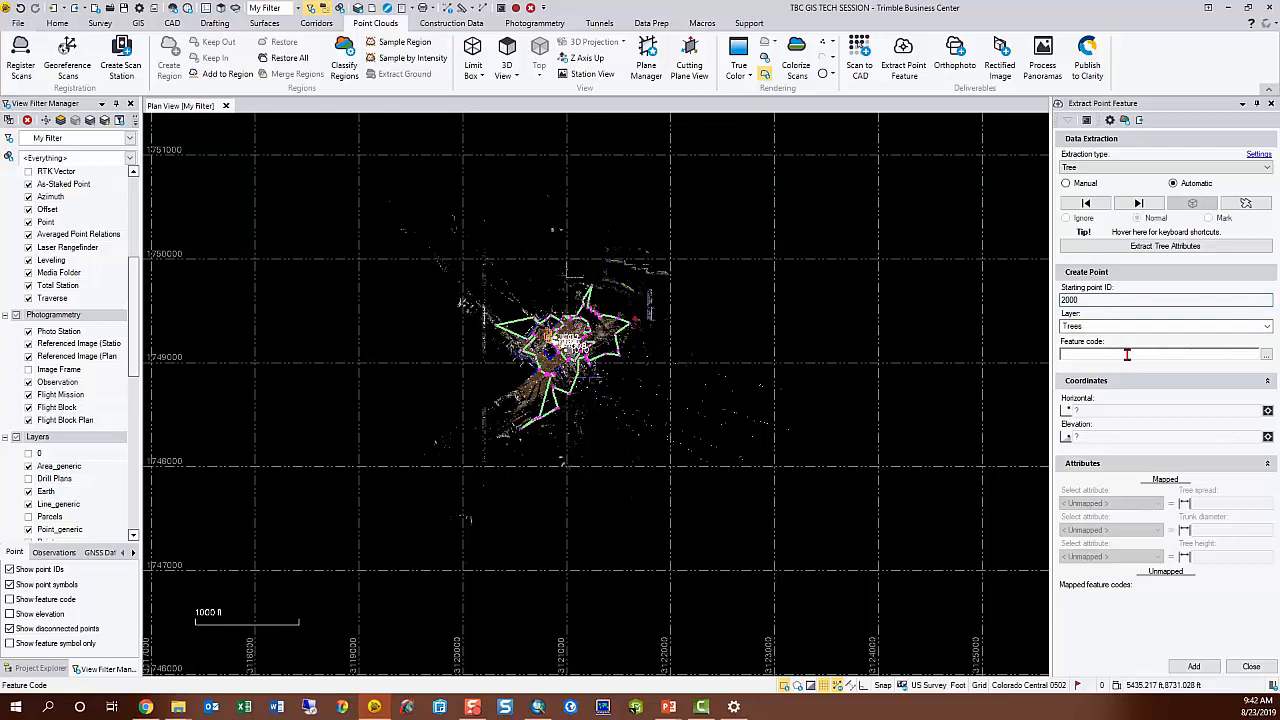
pyautogui.write('Trees')
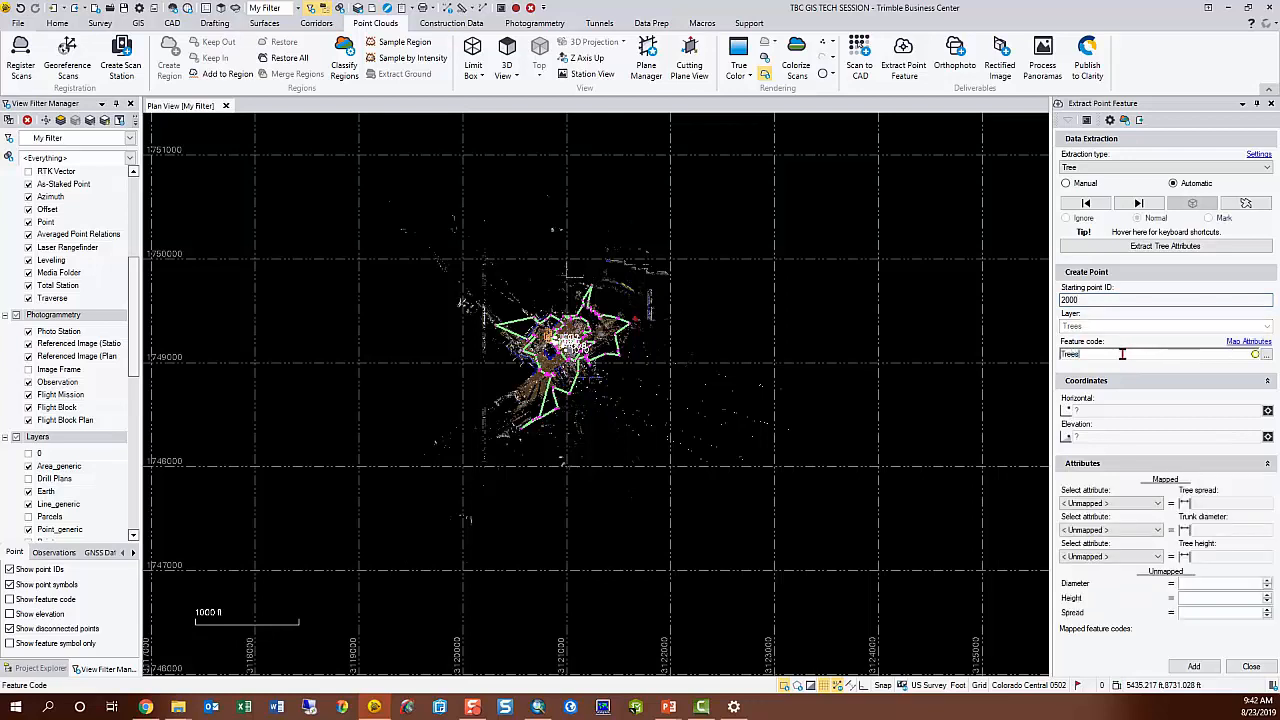
# Map the tree spread, trunk diameter and tree height to the Spread, Diameter and Height attributes, and create the extracted tree points.
pyautogui.click(1150, 504)
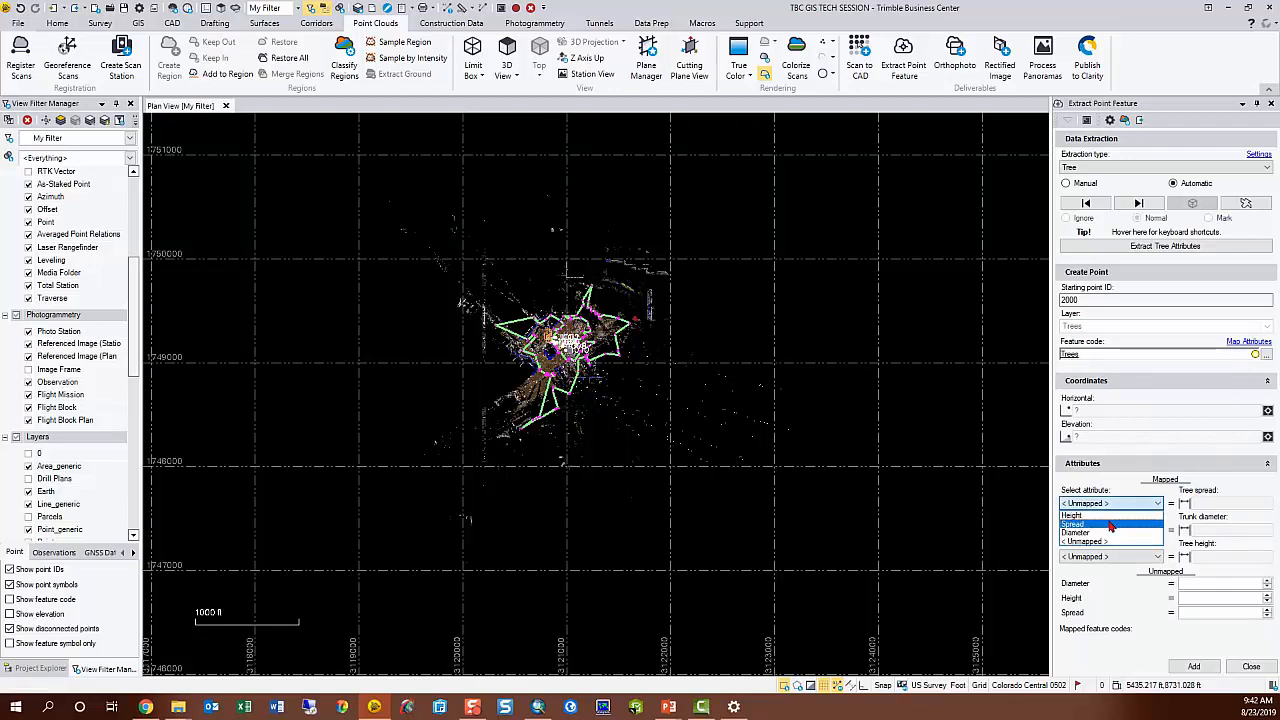
pyautogui.click(1110, 525)
pyautogui.click(1120, 530)
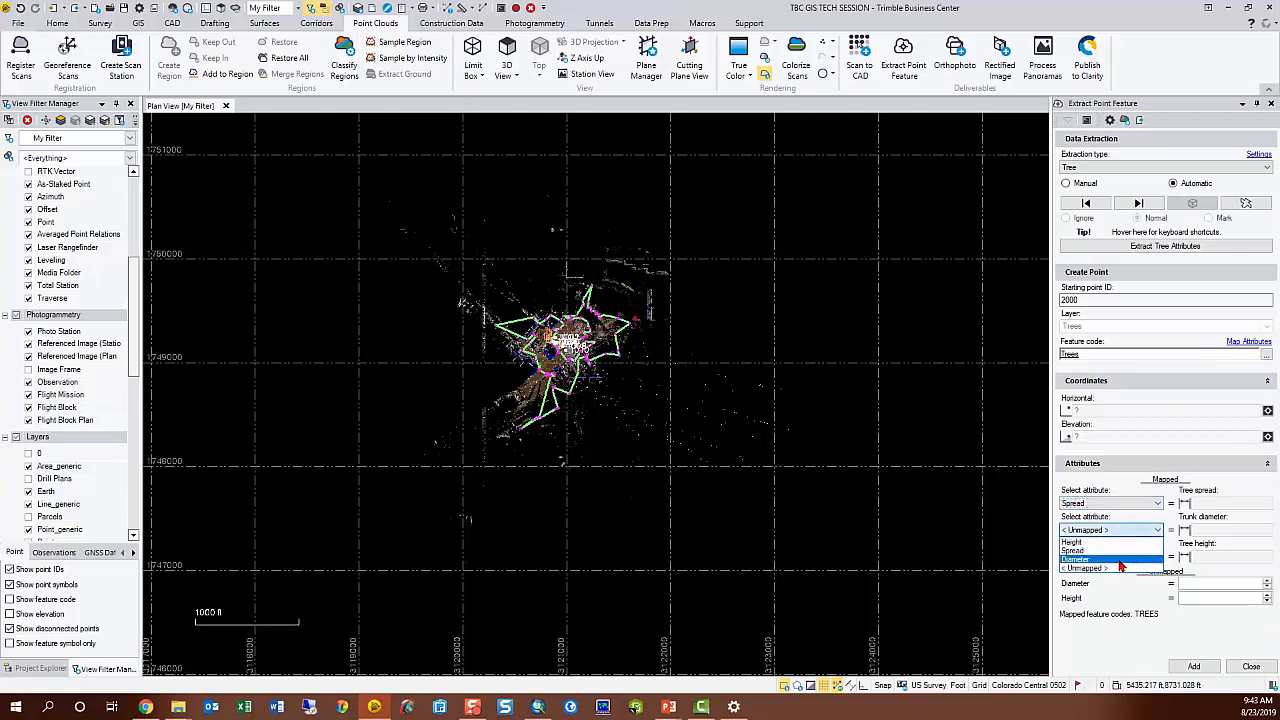
pyautogui.click(1120, 560)
pyautogui.click(1132, 557)
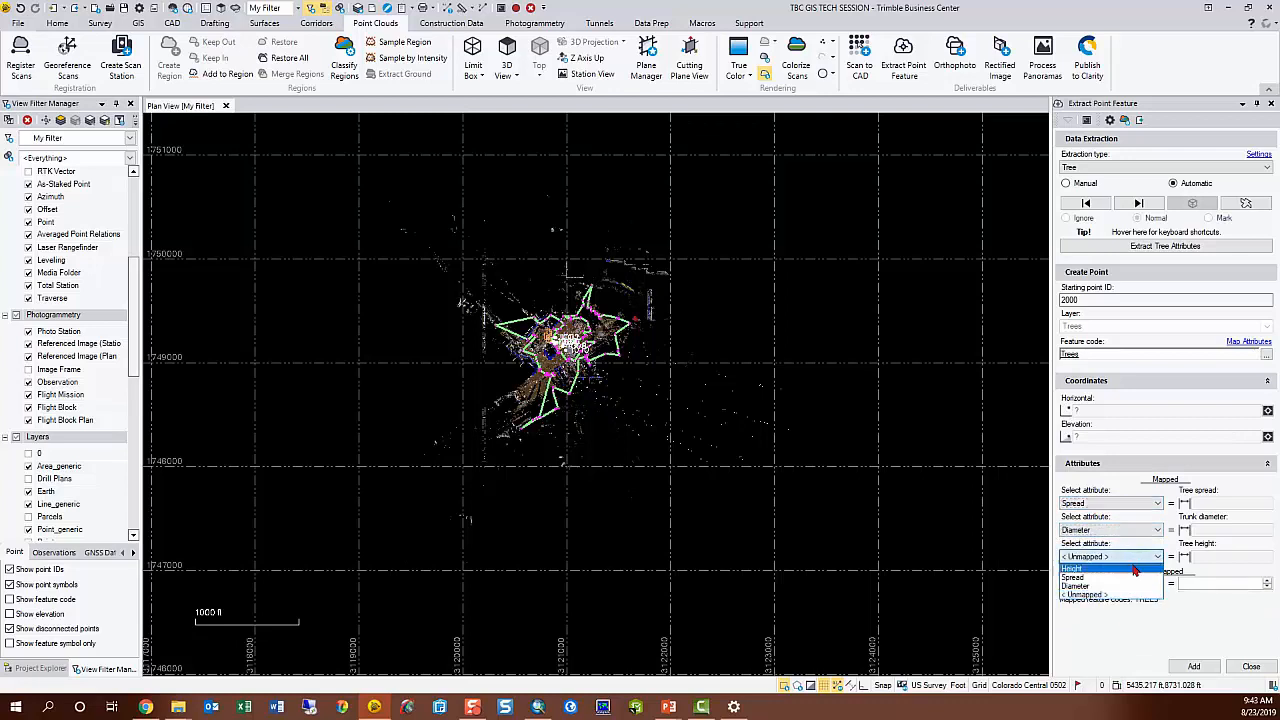
pyautogui.click(1135, 569)
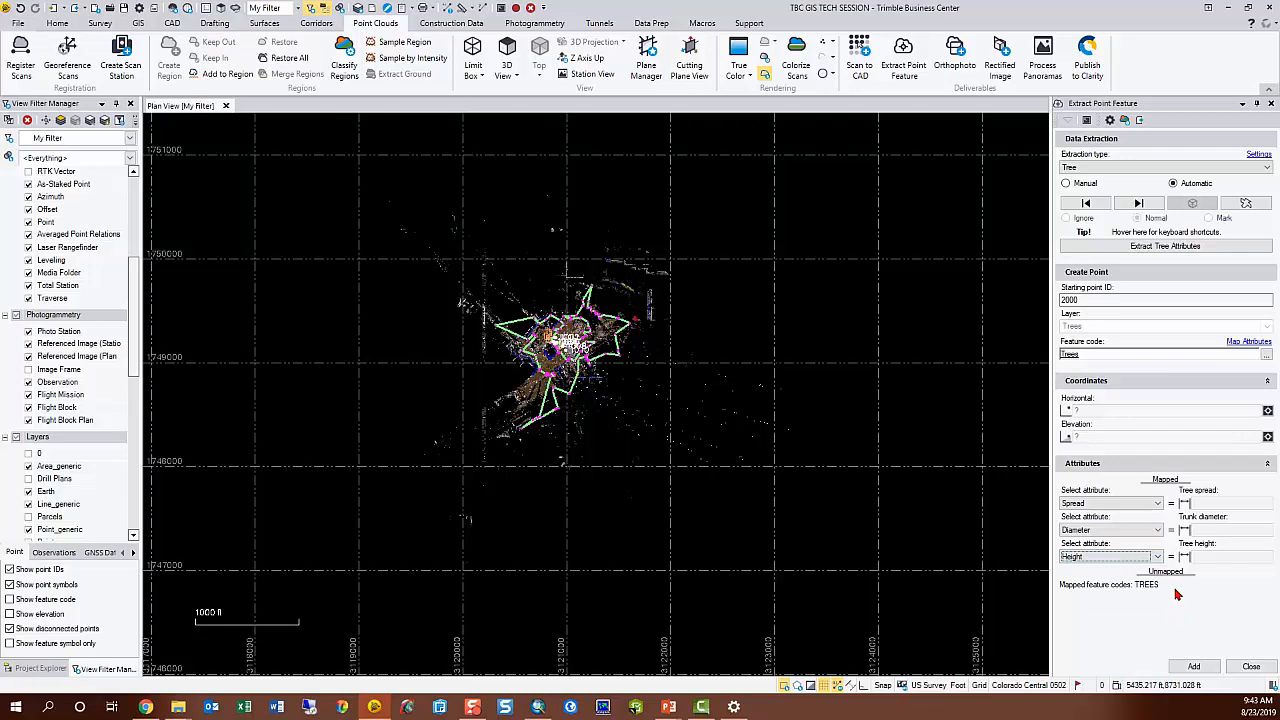
pyautogui.click(1206, 666)
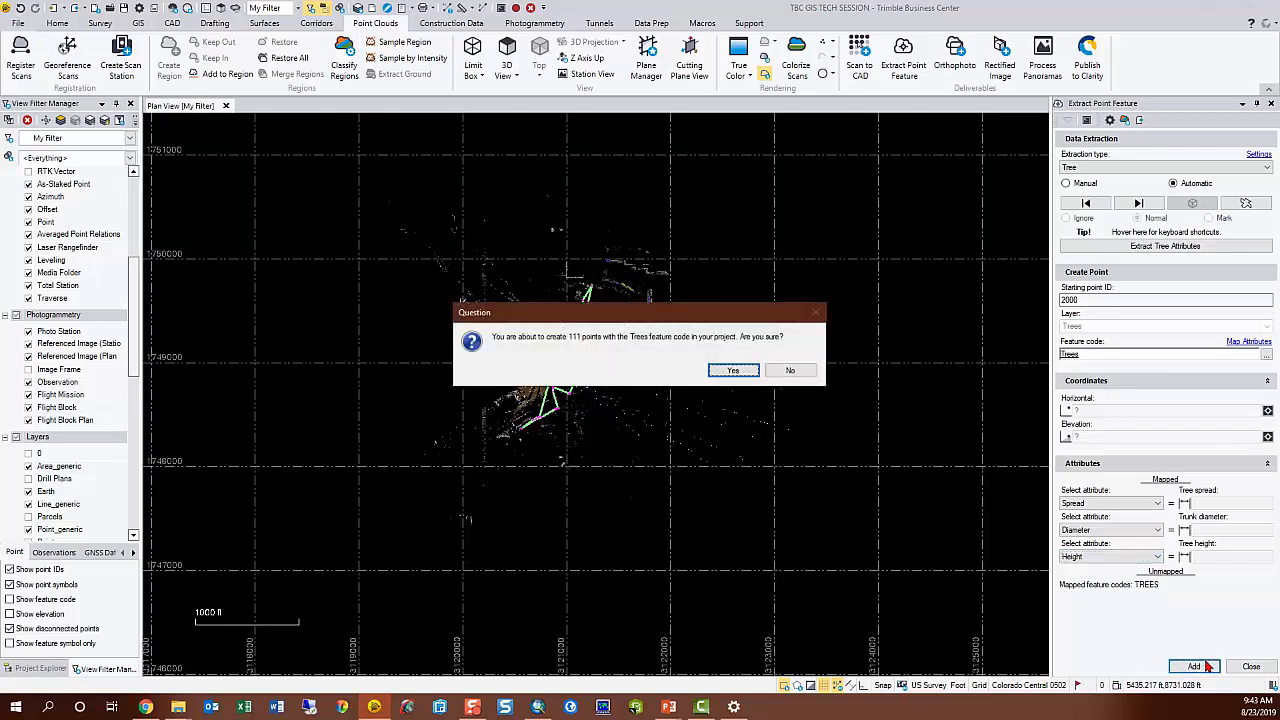
pyautogui.click(733, 371)
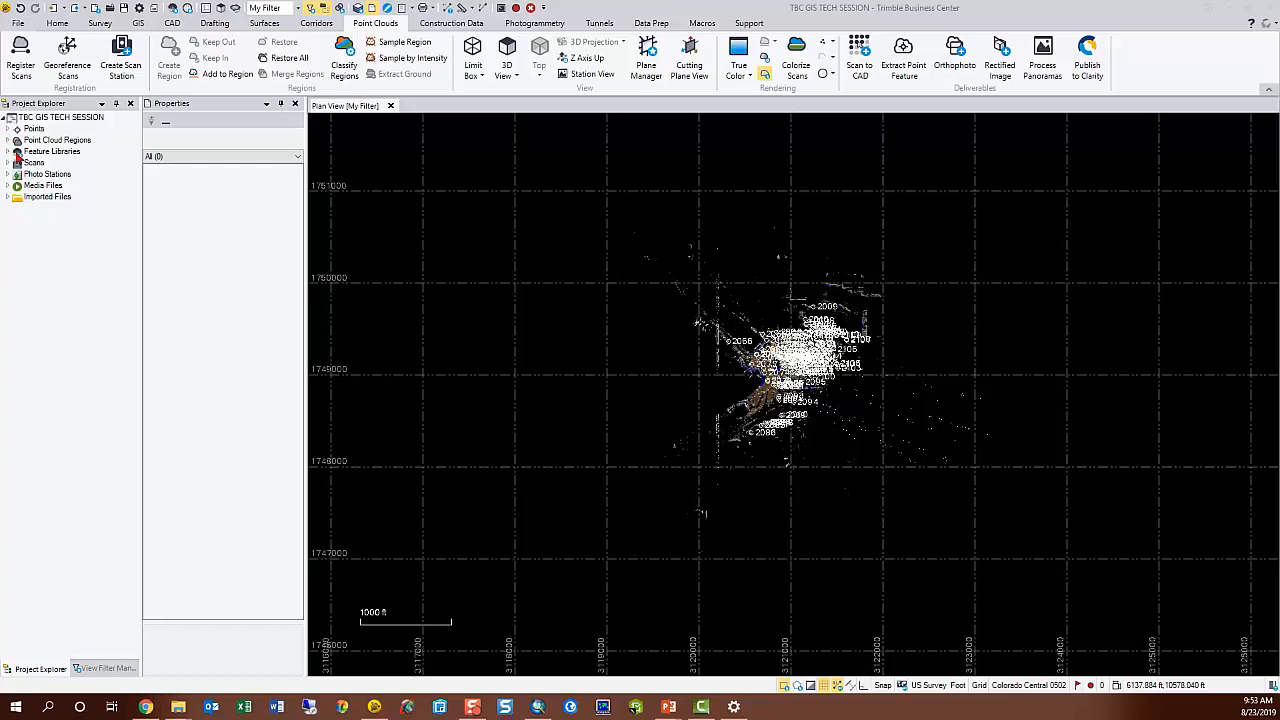
# Add a symbol definition named Tree to the Trees feature under Parks in the WaterUtility feature library.
pyautogui.click(9, 151)
pyautogui.click(18, 163)
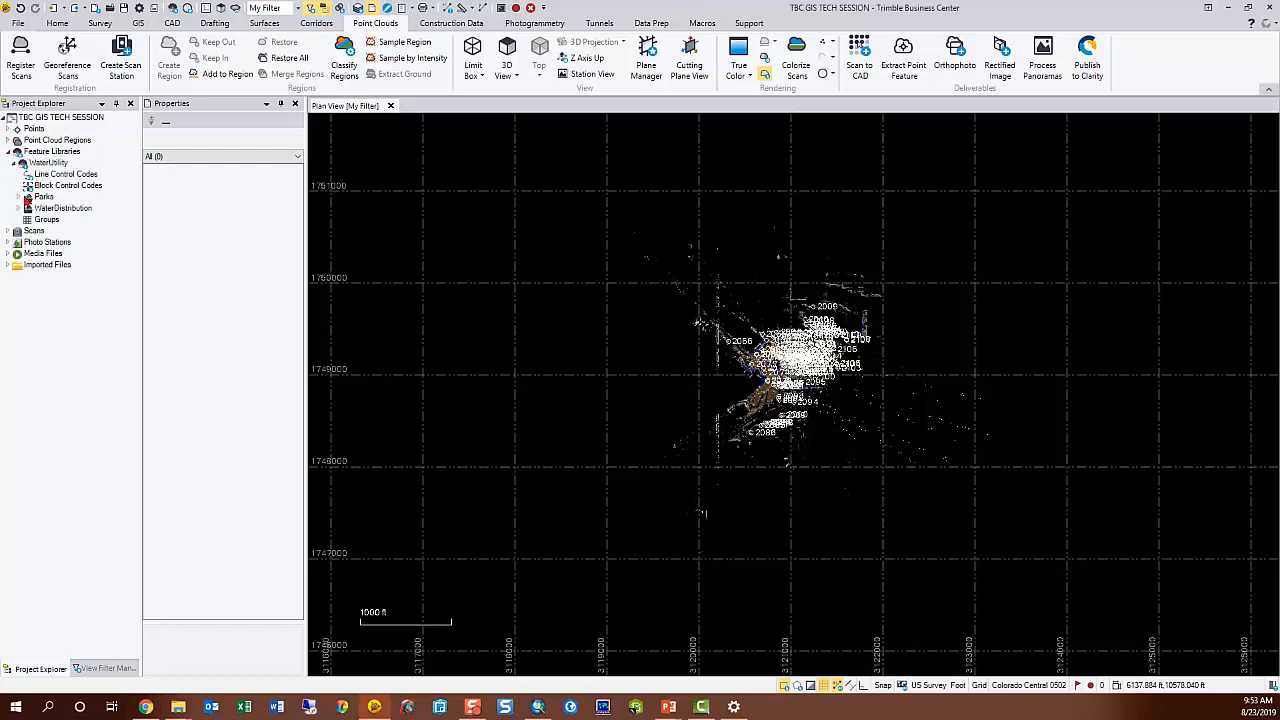
pyautogui.click(19, 197)
pyautogui.click(51, 208)
pyautogui.rightClick(51, 209)
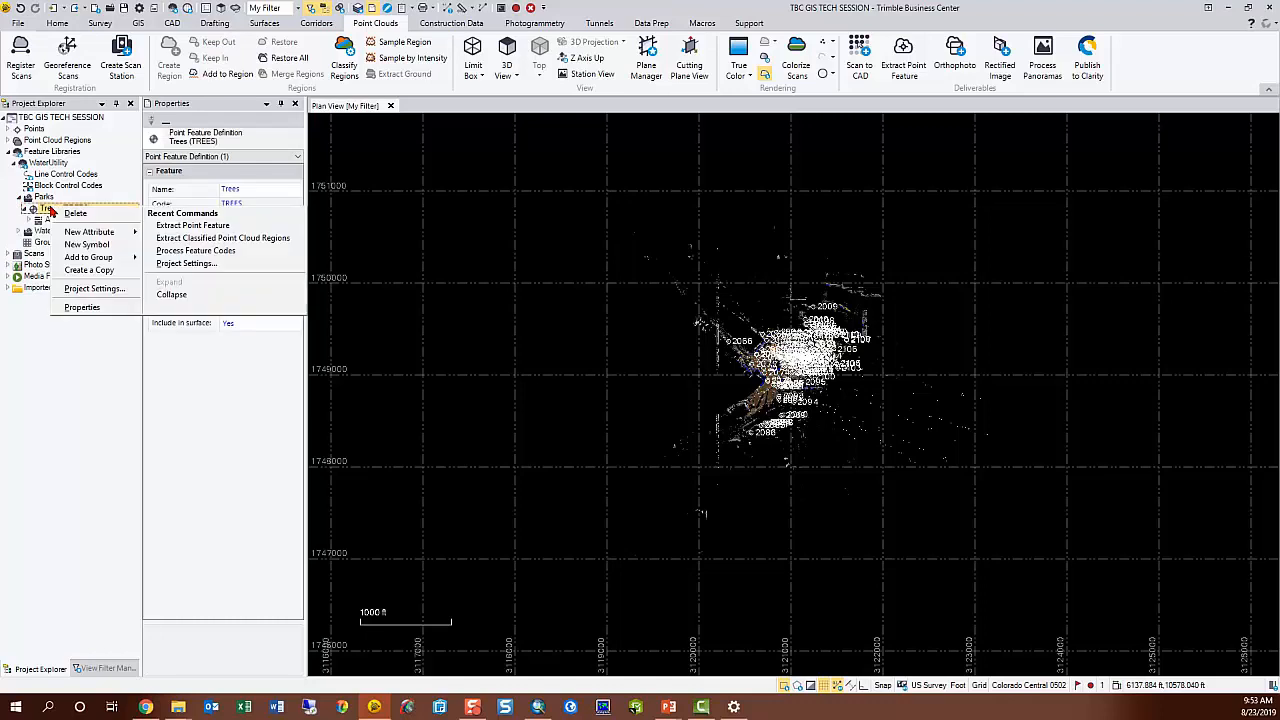
pyautogui.click(87, 244)
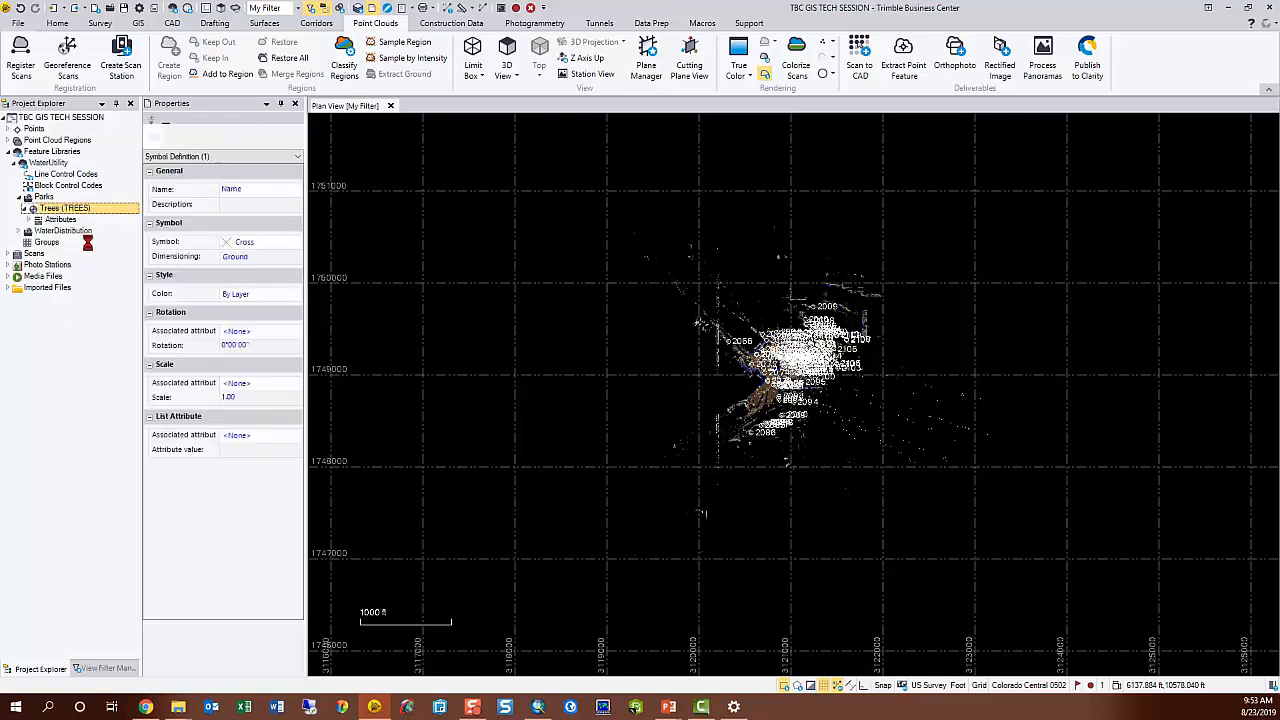
pyautogui.click(231, 189)
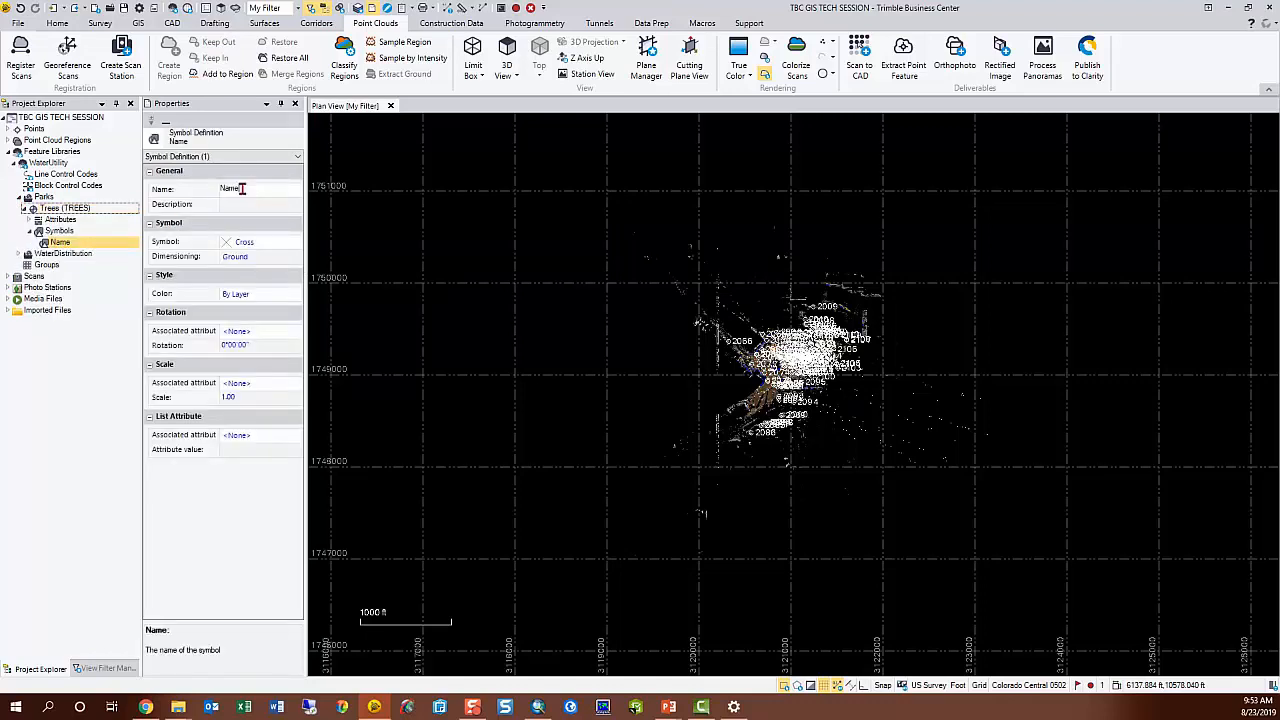
pyautogui.write('Tree')
# Import the Tree 1 symbol from Symbols.sym in the CADStyles folder into the existing symbols.
pyautogui.click(250, 243)
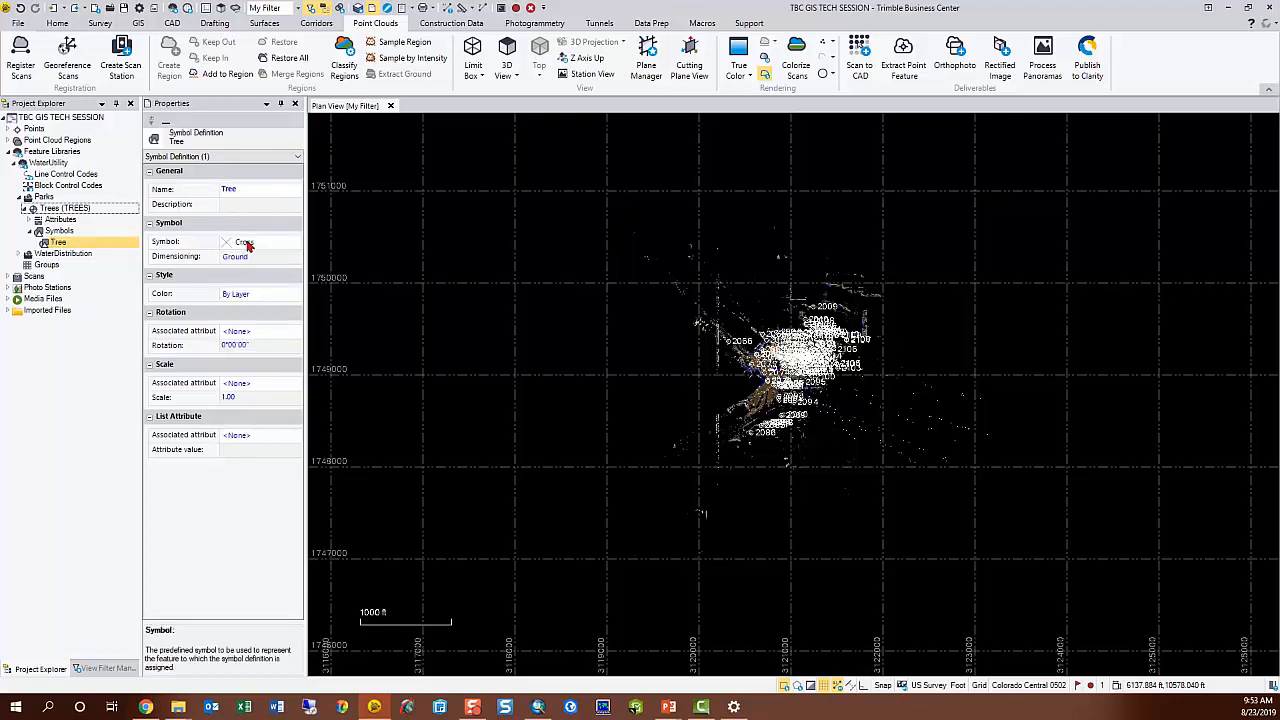
pyautogui.click(263, 245)
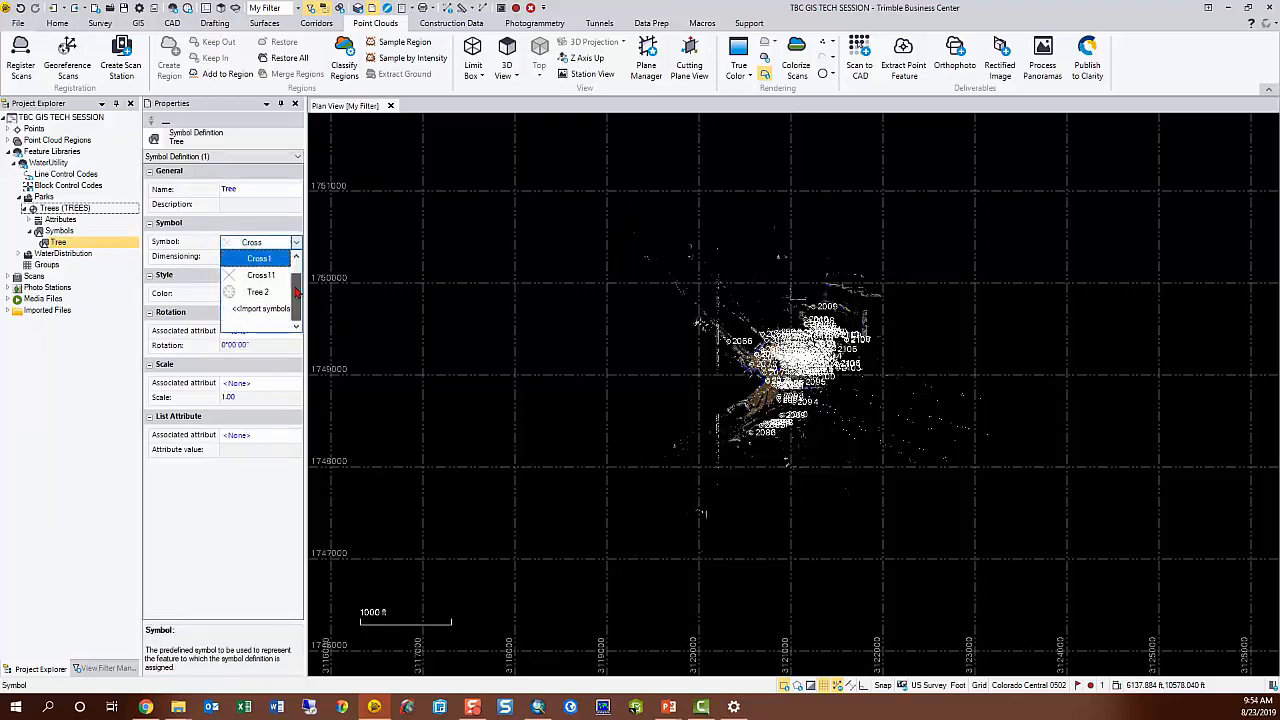
pyautogui.click(255, 310)
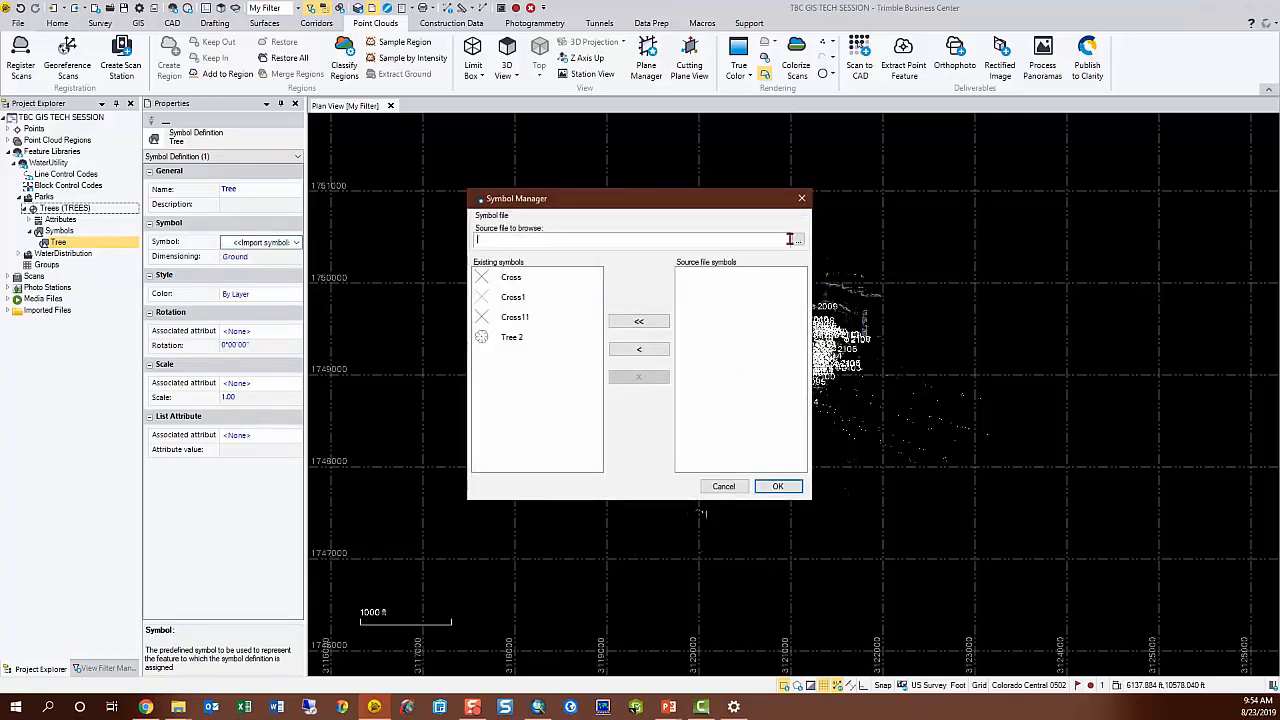
pyautogui.click(799, 242)
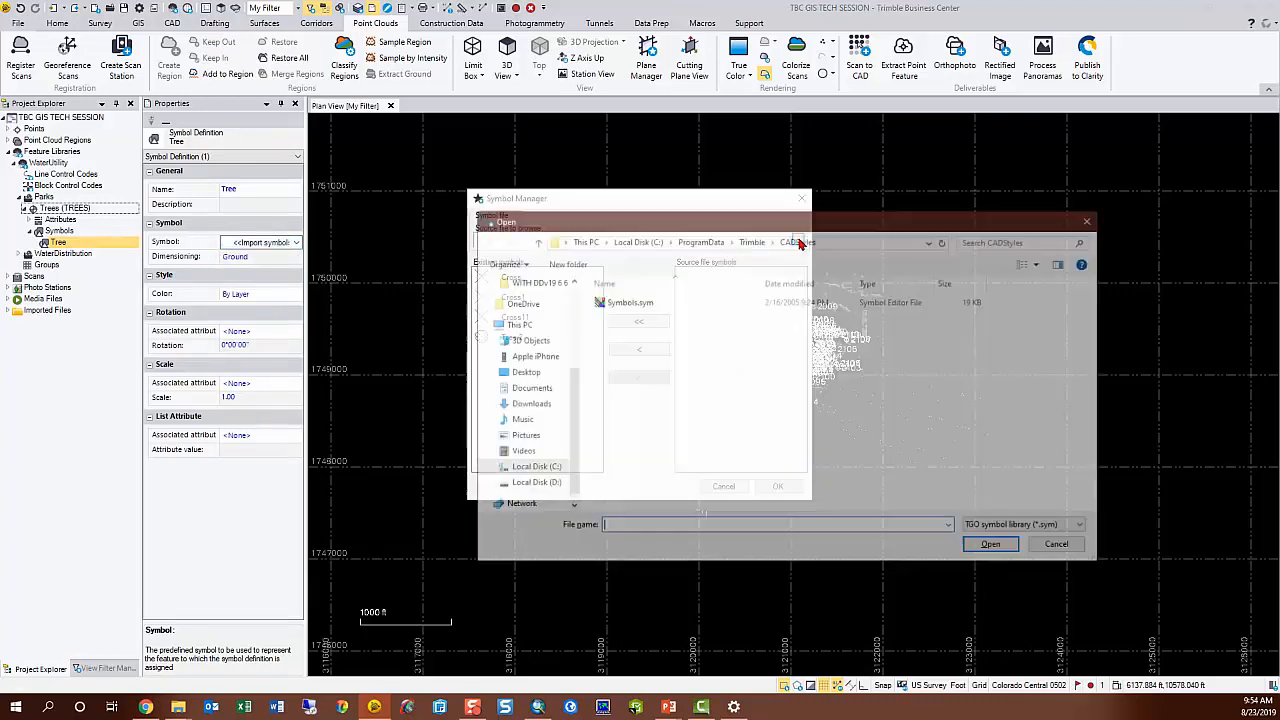
pyautogui.click(622, 301)
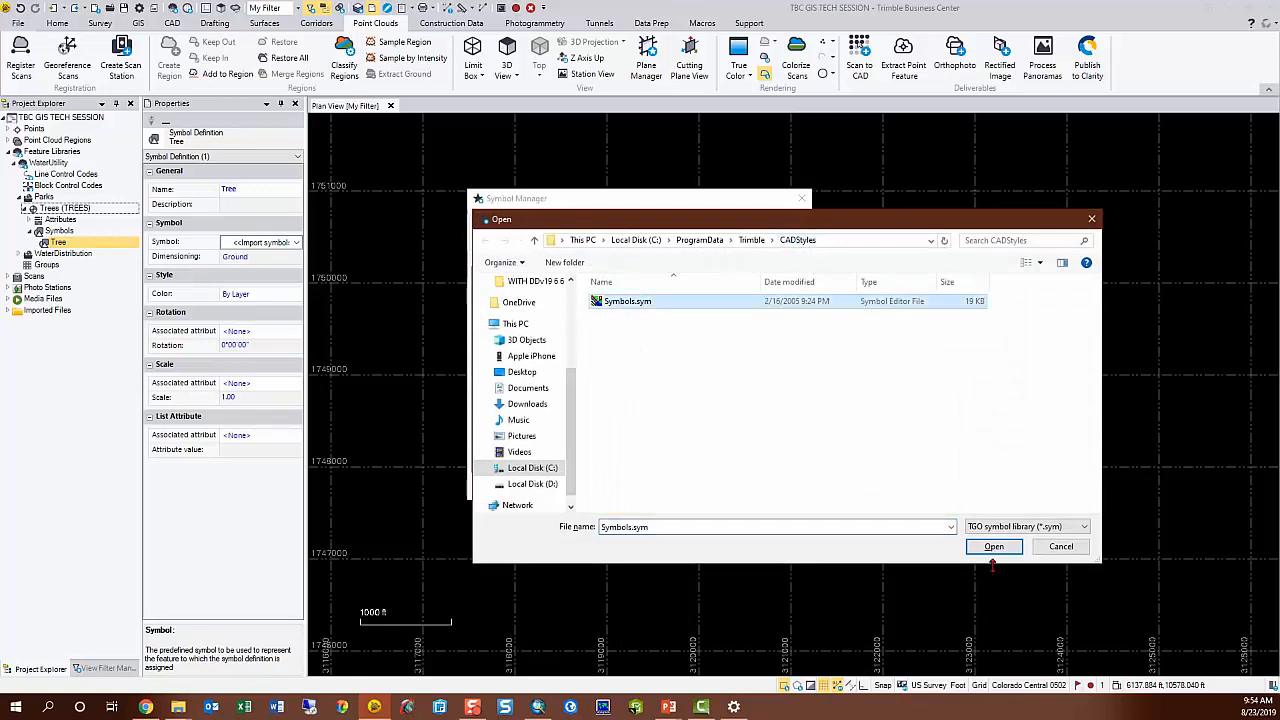
pyautogui.click(993, 547)
pyautogui.scroll(-6, 743, 320)
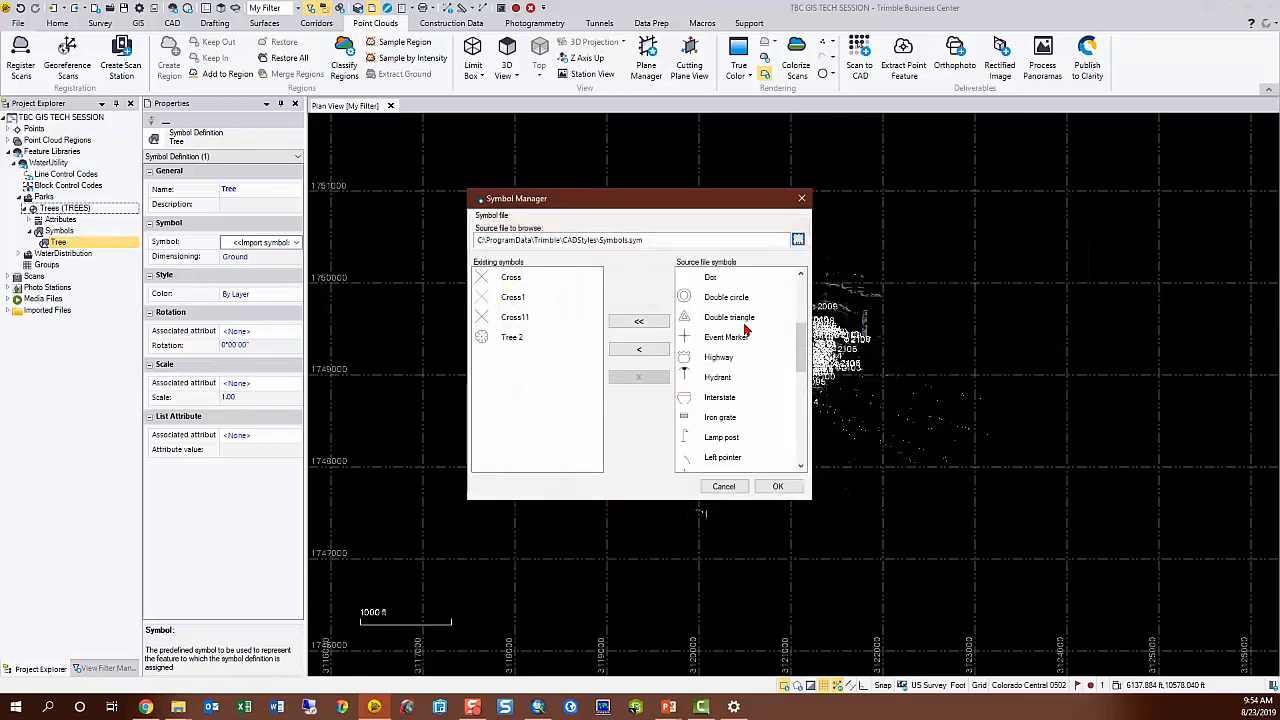
pyautogui.click(720, 338)
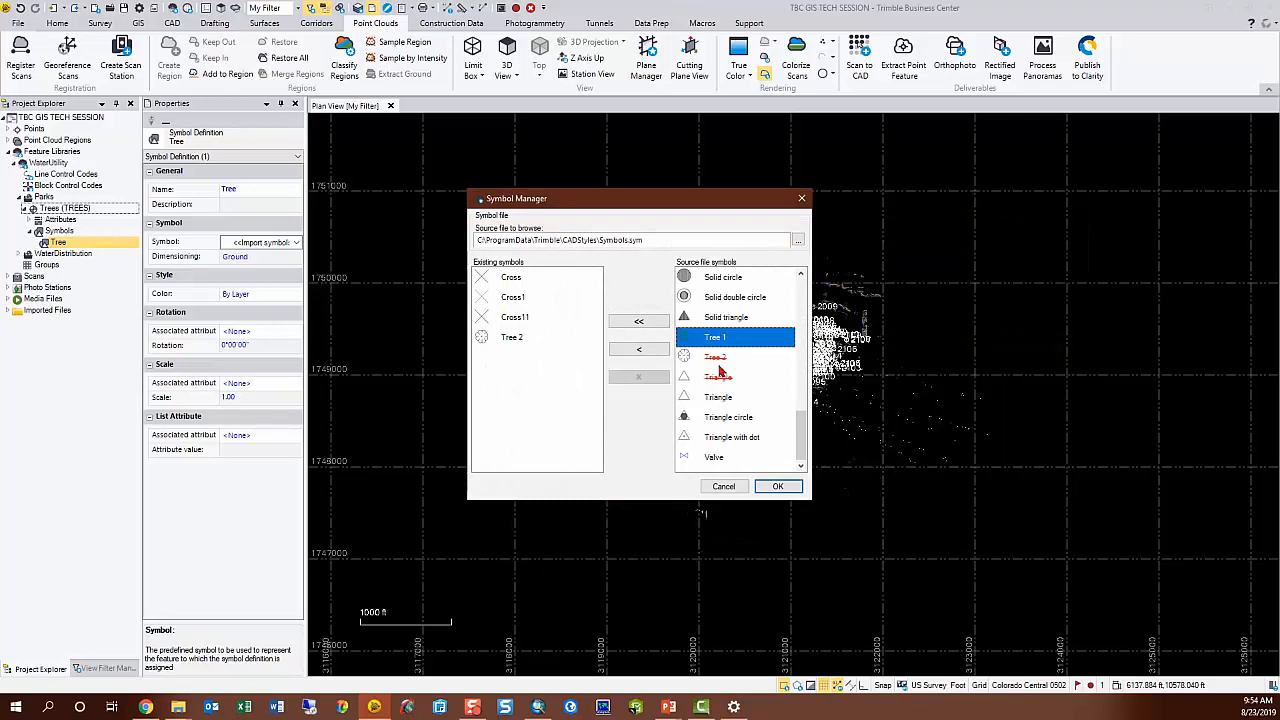
pyautogui.click(652, 352)
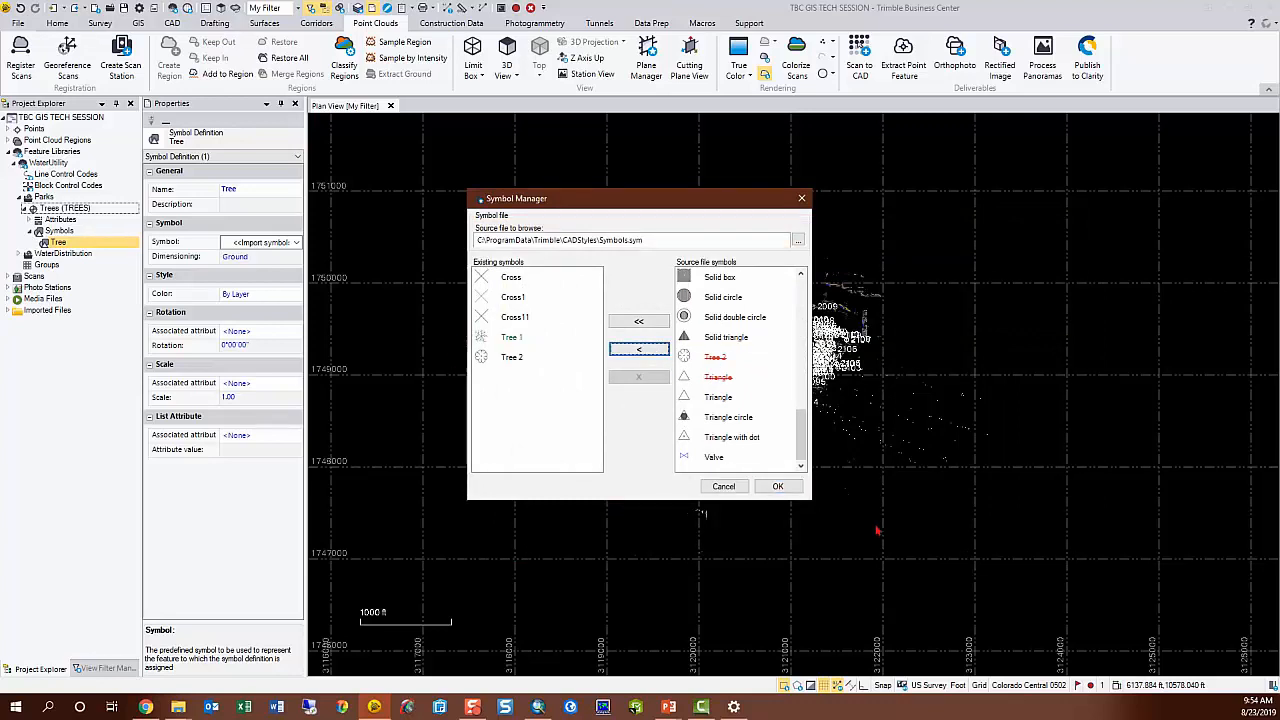
pyautogui.click(777, 486)
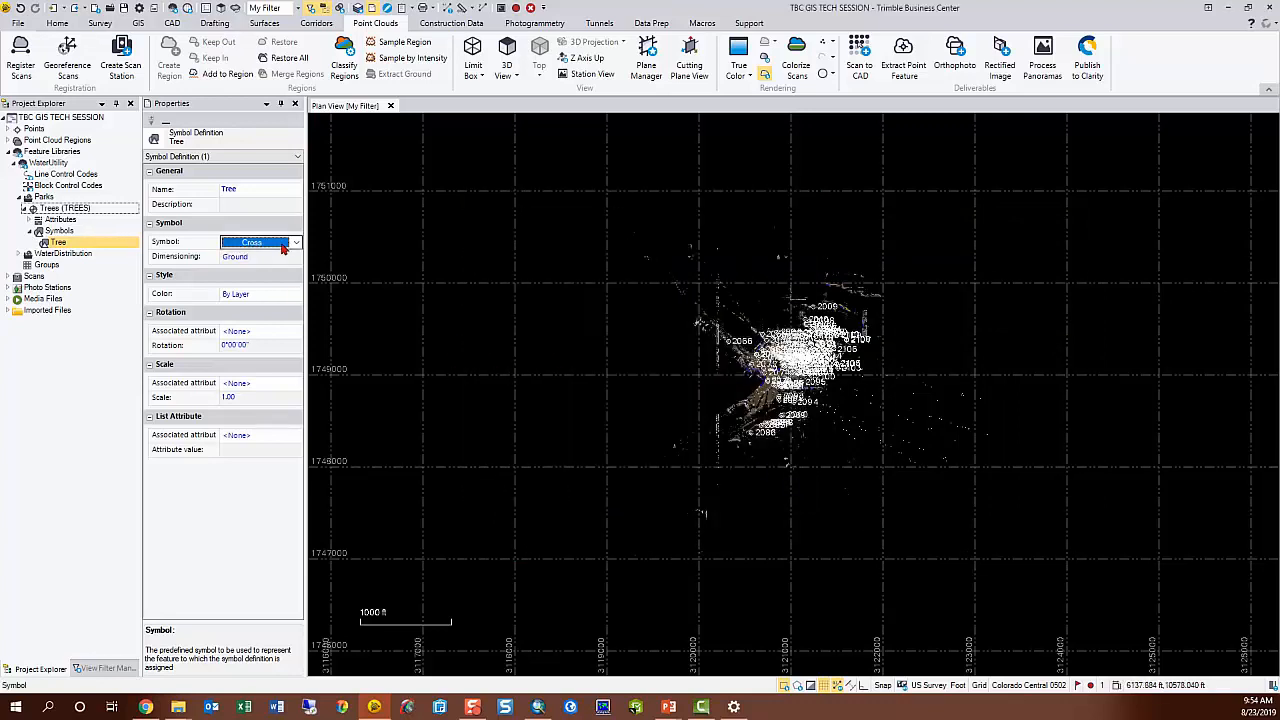
# Assign the Tree 2 symbol to the Tree symbol definition and set its color to Green.
pyautogui.click(296, 243)
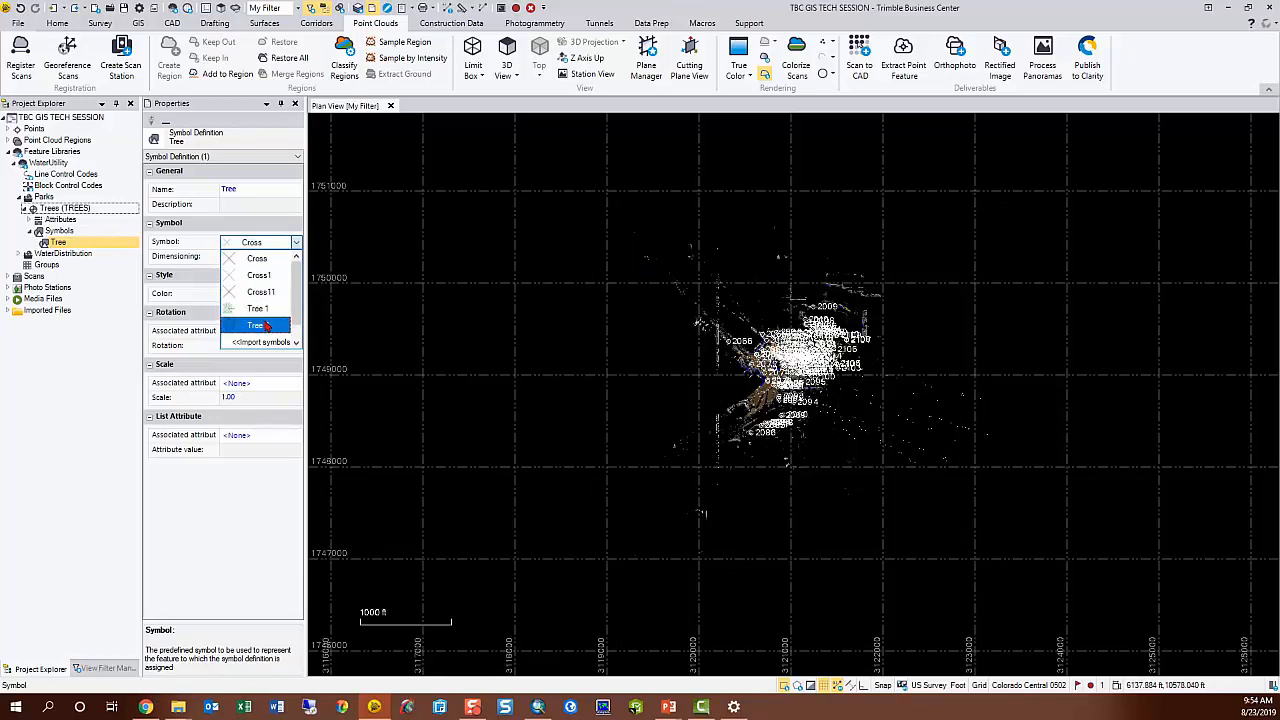
pyautogui.click(266, 326)
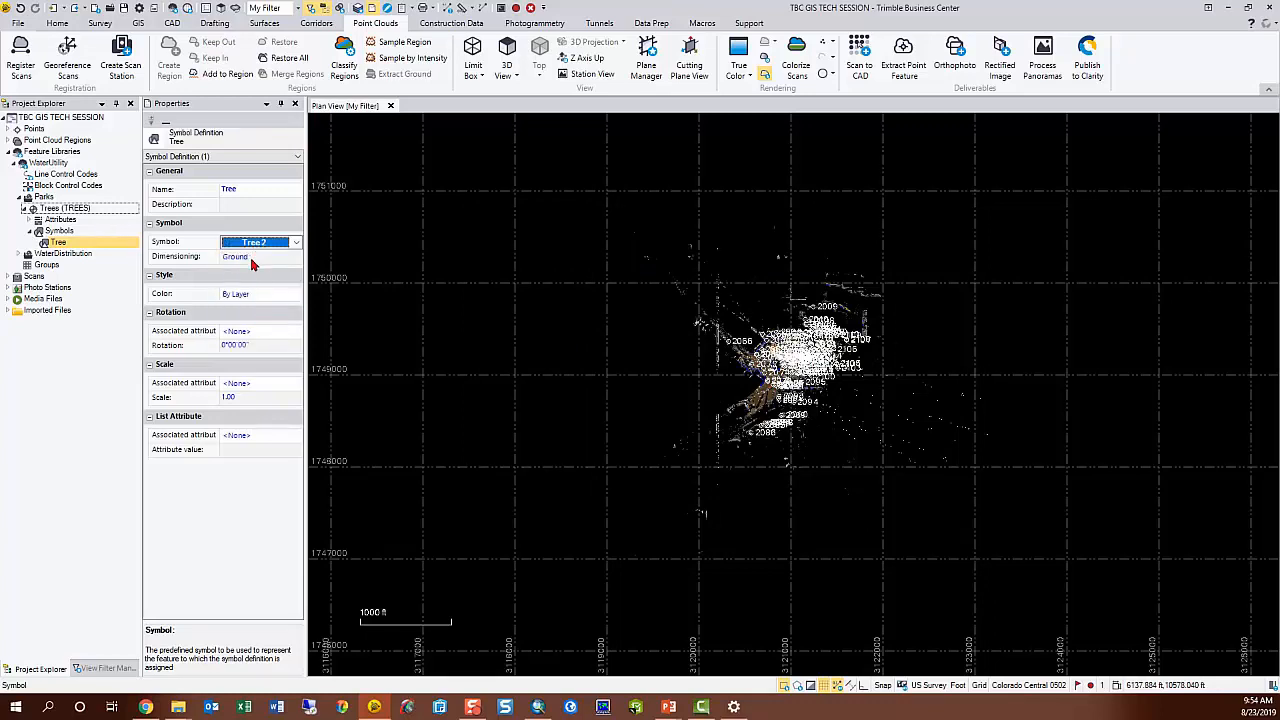
pyautogui.click(252, 296)
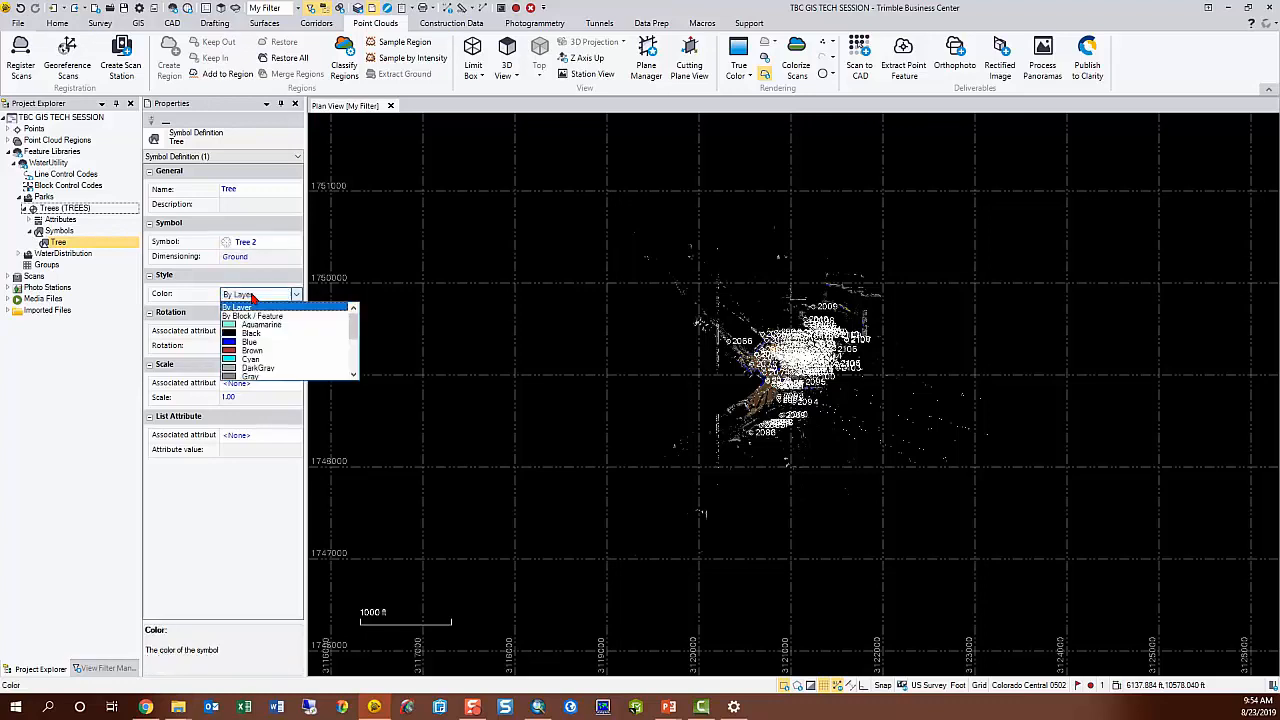
pyautogui.scroll(-3, 300, 345)
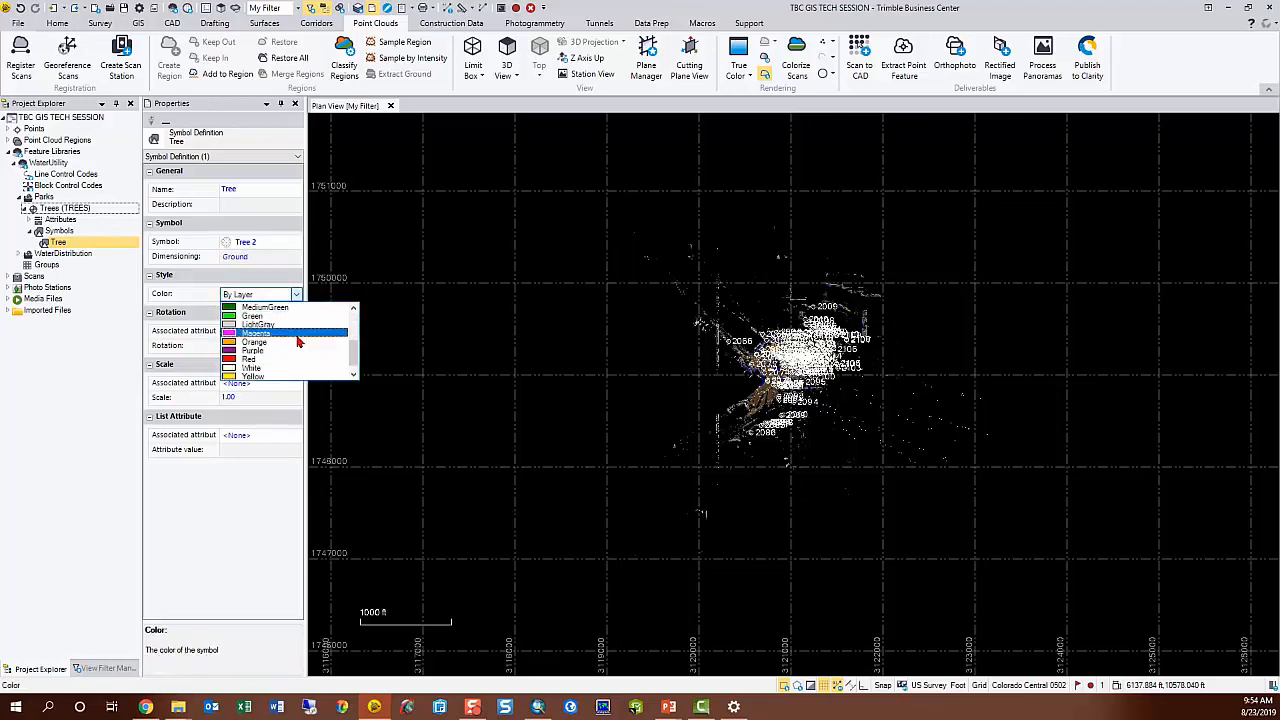
pyautogui.click(256, 314)
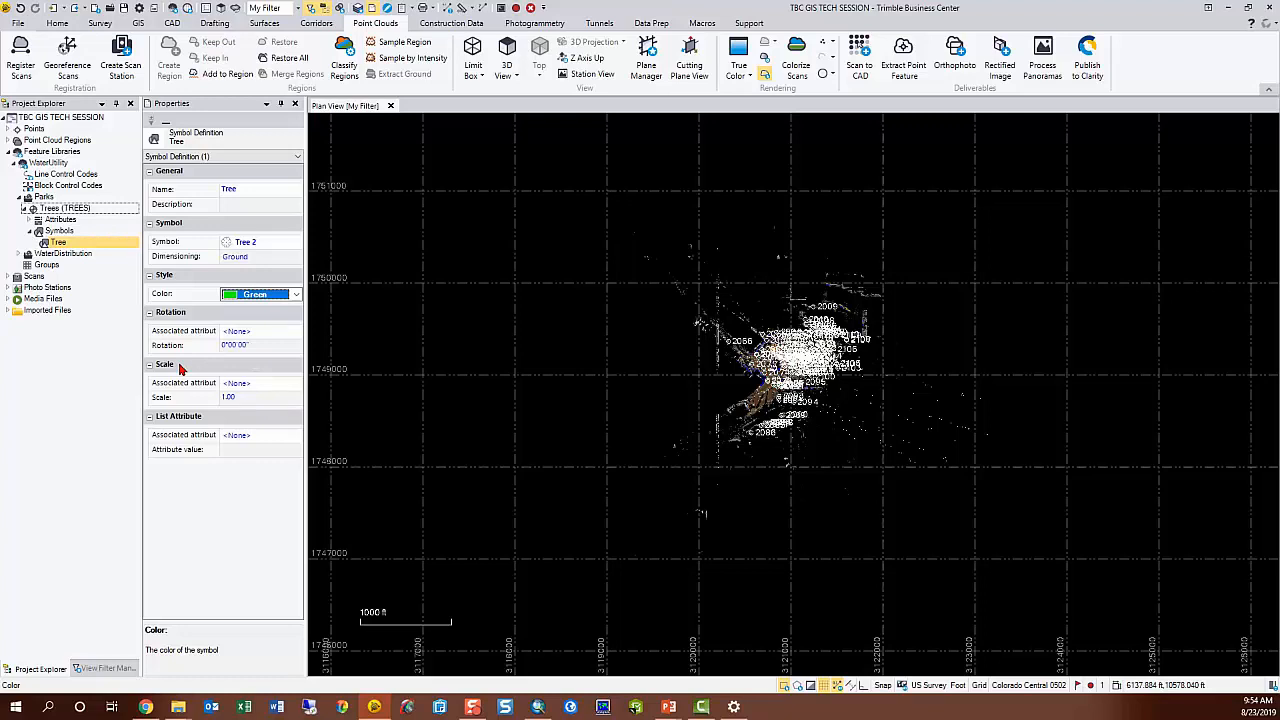
# Scale the Tree symbol by the Spread attribute and check the tree symbols in the plan view.
pyautogui.click(247, 386)
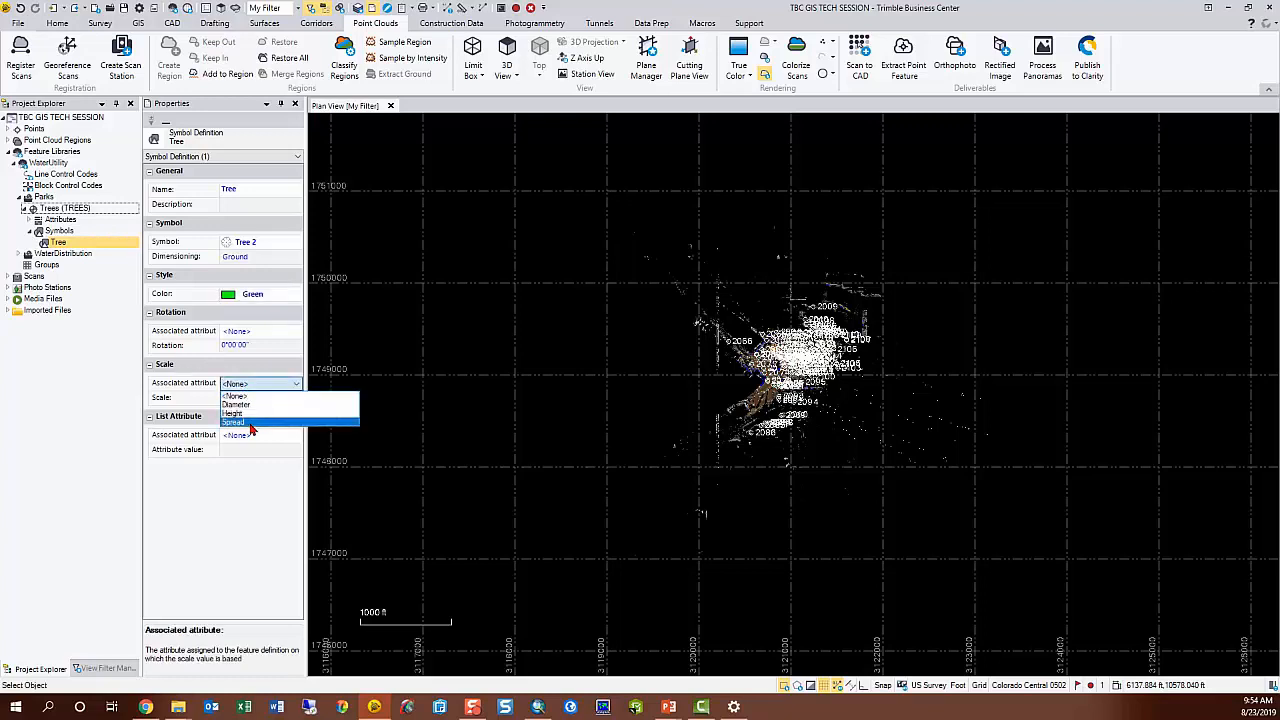
pyautogui.click(253, 422)
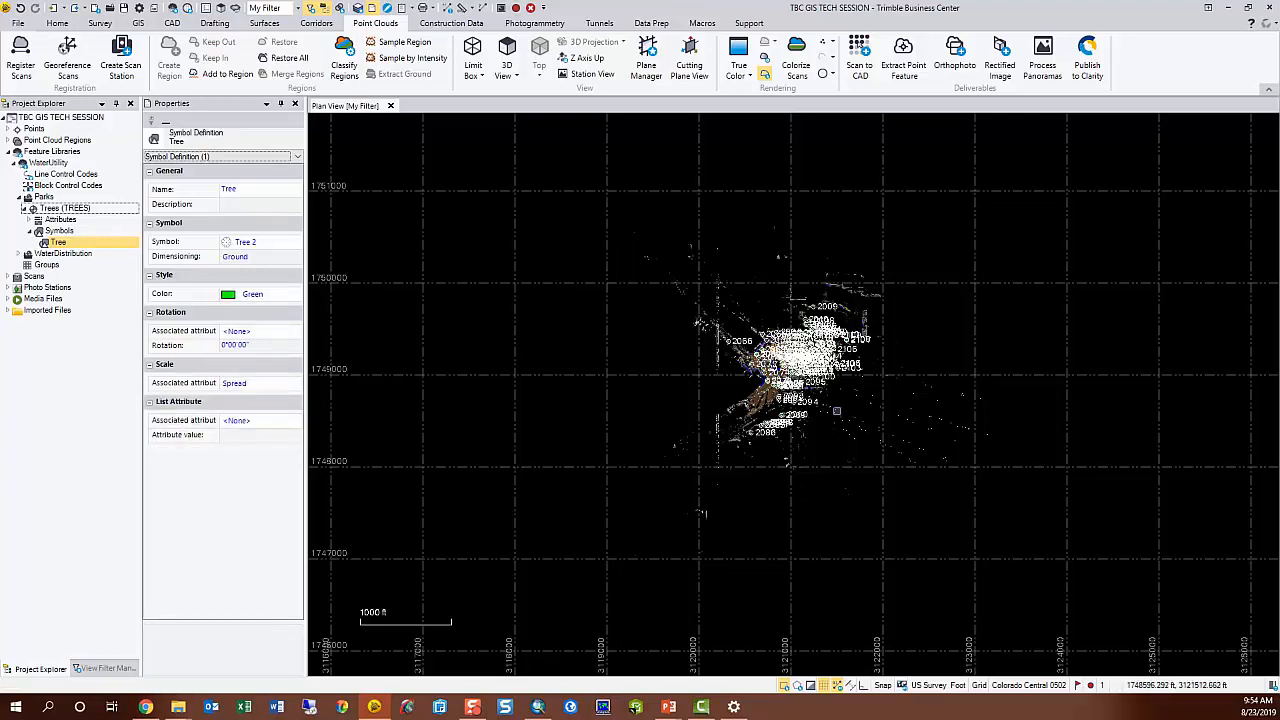
pyautogui.scroll(2, 660, 313)
pyautogui.scroll(5, 785, 375)
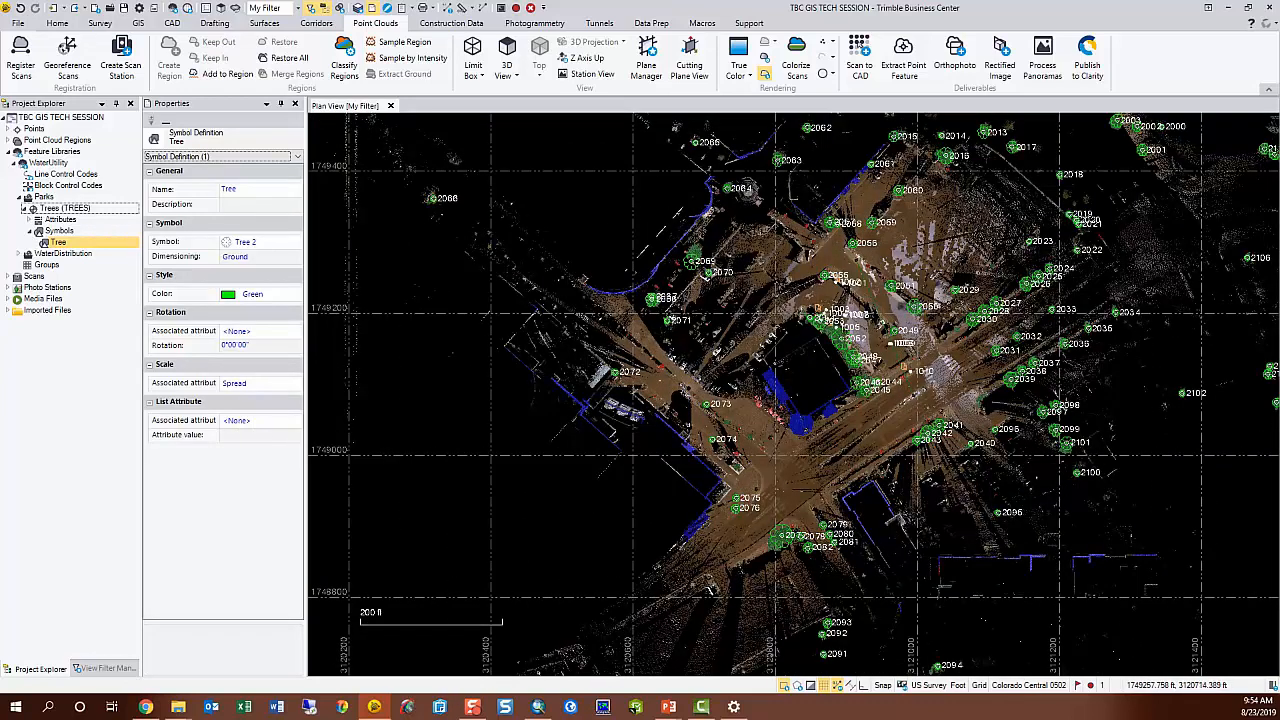
pyautogui.scroll(-2, 711, 317)
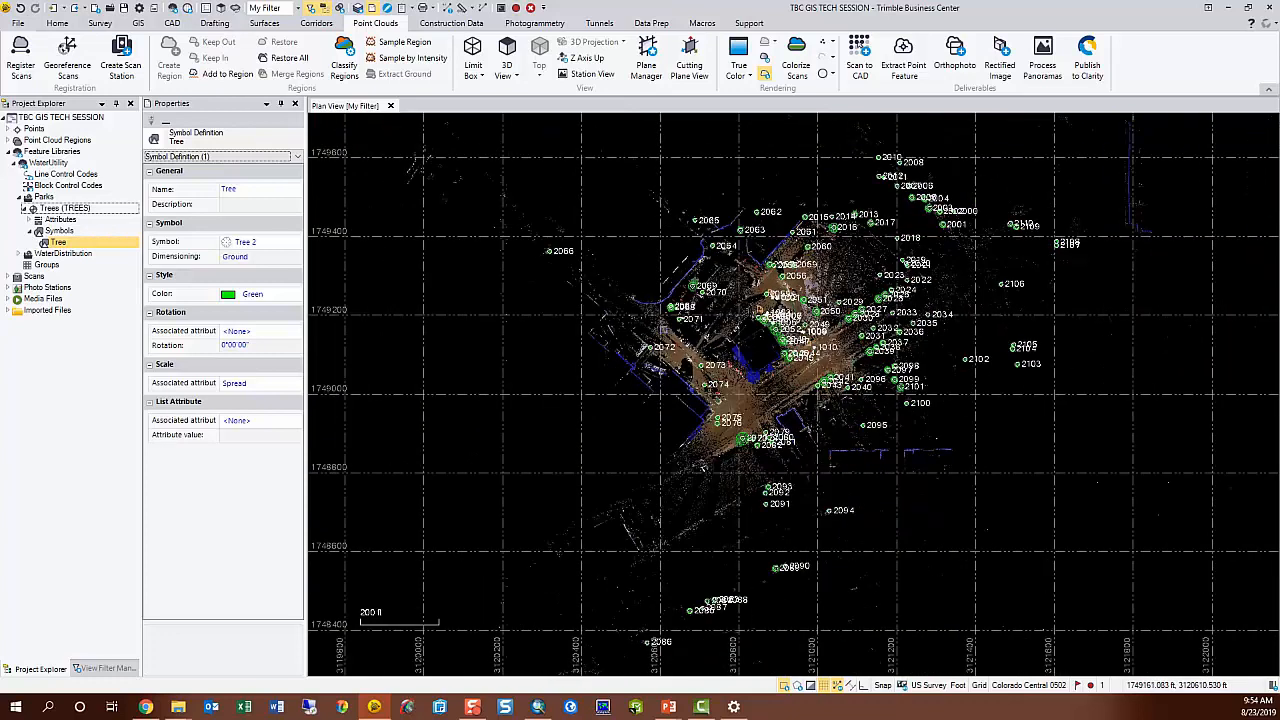
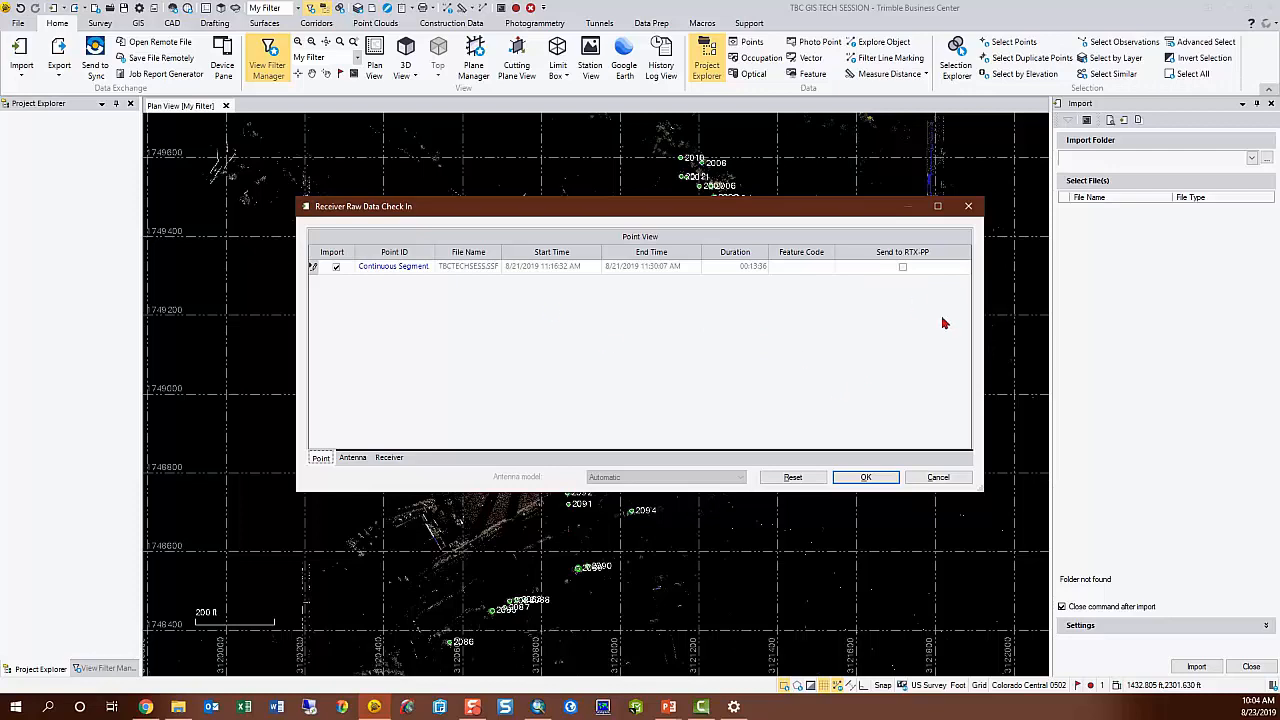
# Accept the raw data check-in for TBCTECHSESS.SSF to import its continuous segment, and close the Import command.
pyautogui.click(872, 478)
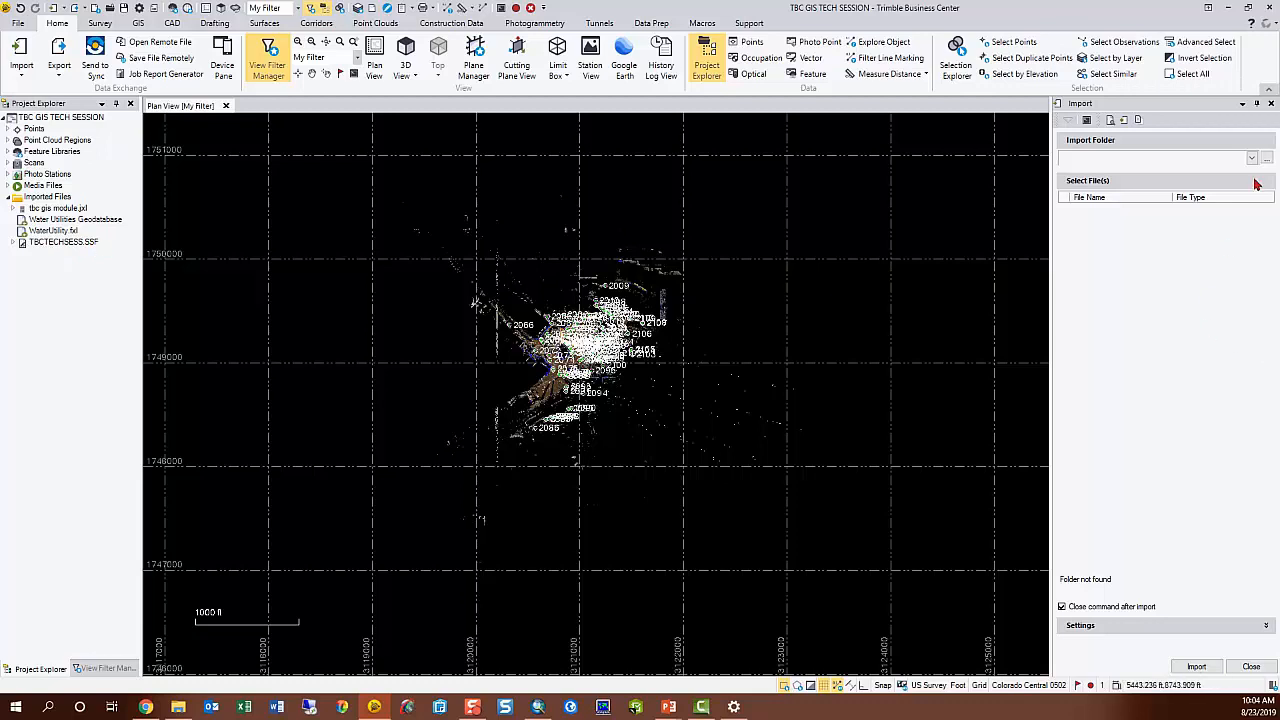
pyautogui.click(1271, 103)
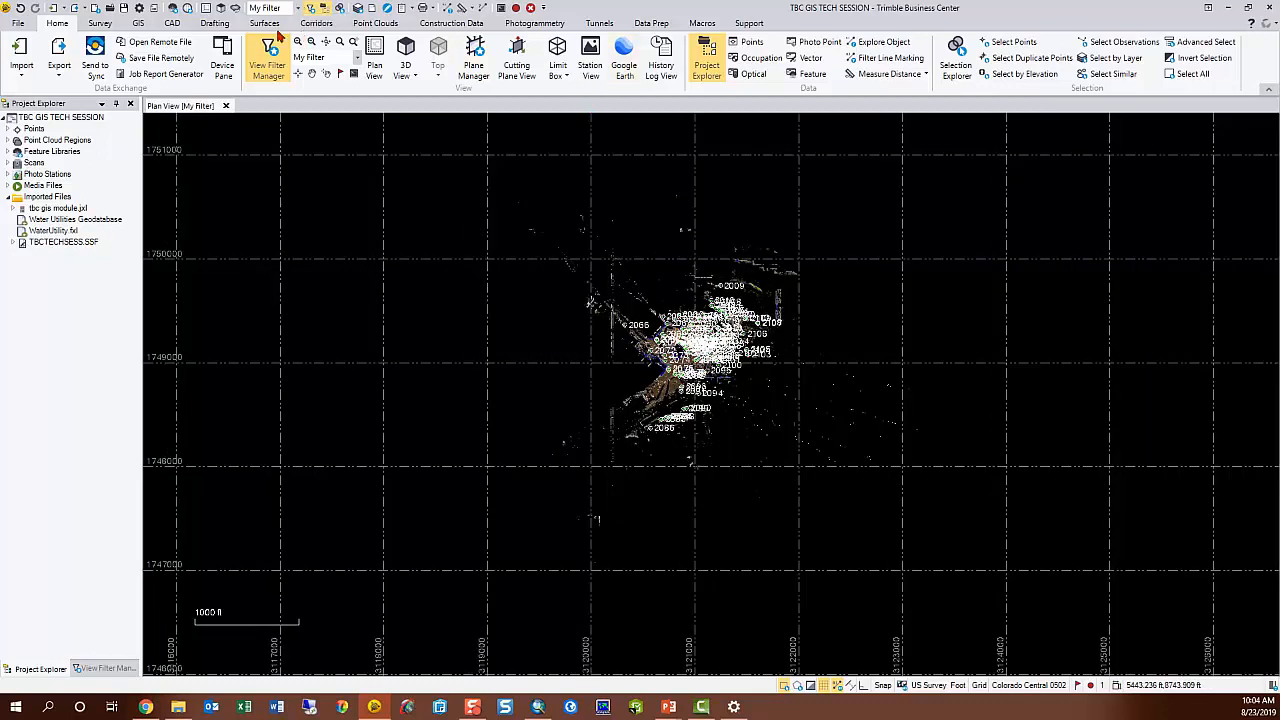
# Add the predefined provider P041 - SOPAC, Marshall Field Daily as a new reference station site in the Internet Download configuration.
pyautogui.click(139, 23)
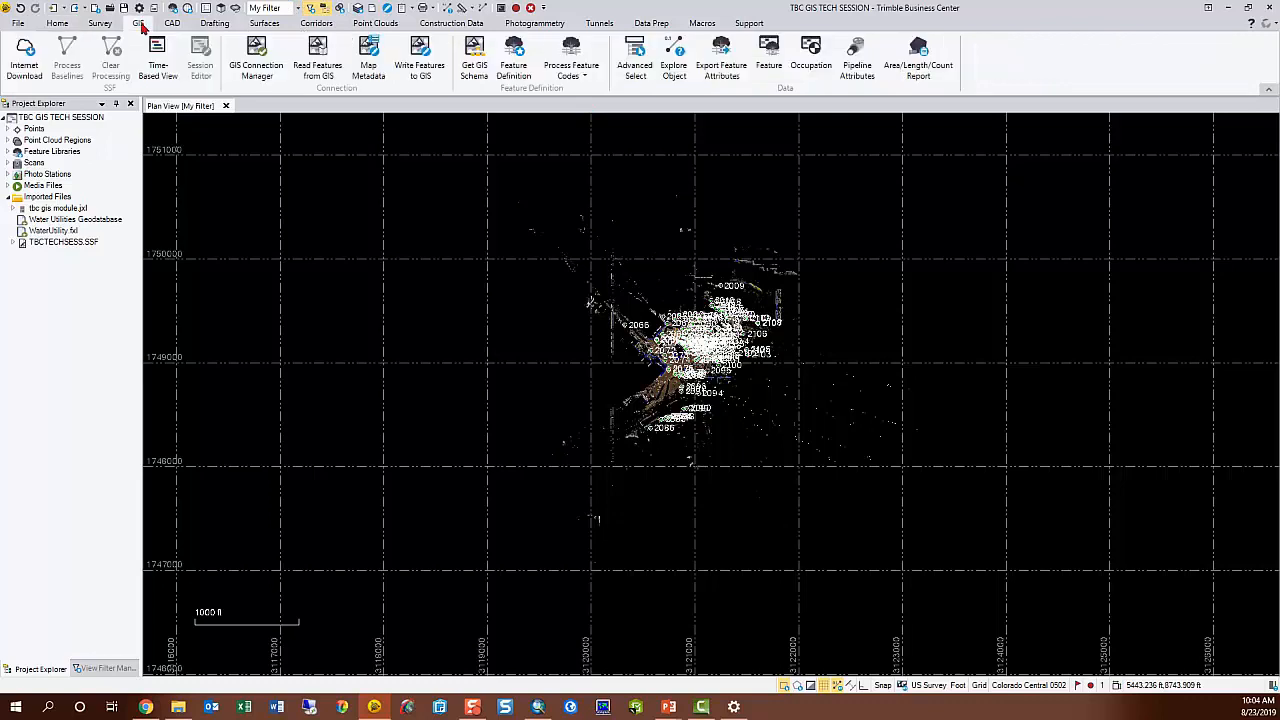
pyautogui.click(27, 63)
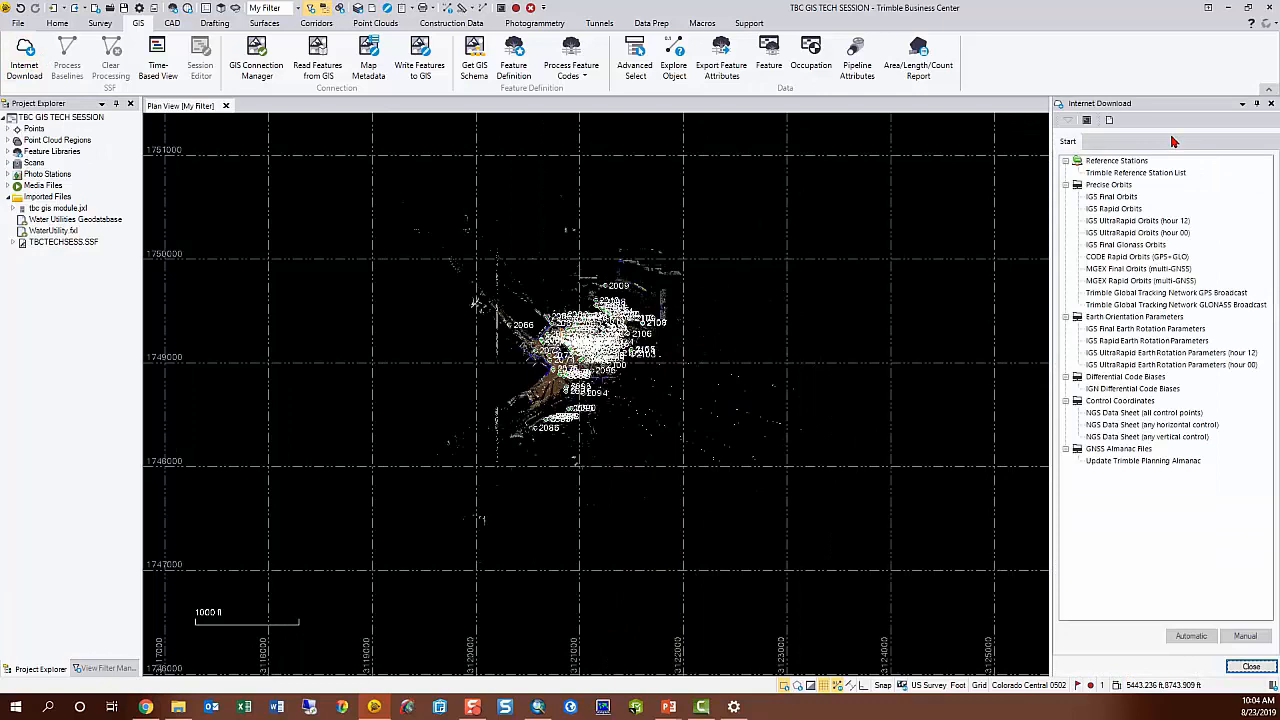
pyautogui.click(1109, 121)
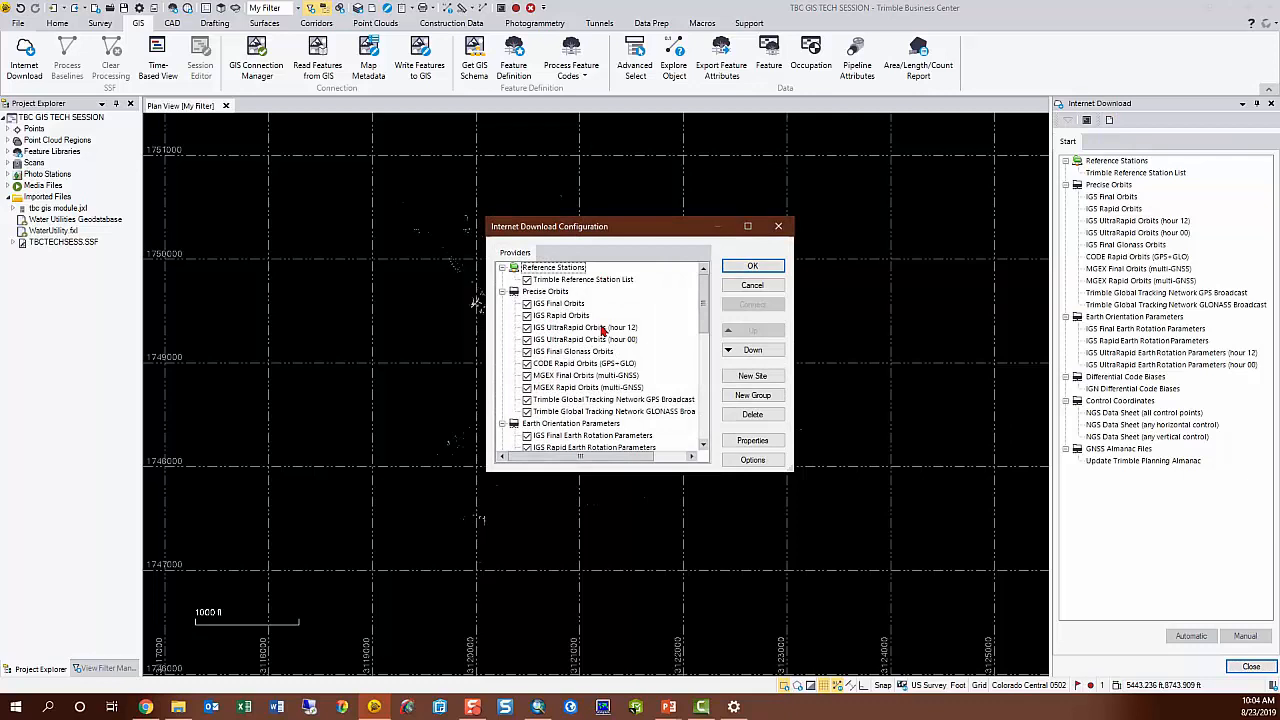
pyautogui.click(755, 377)
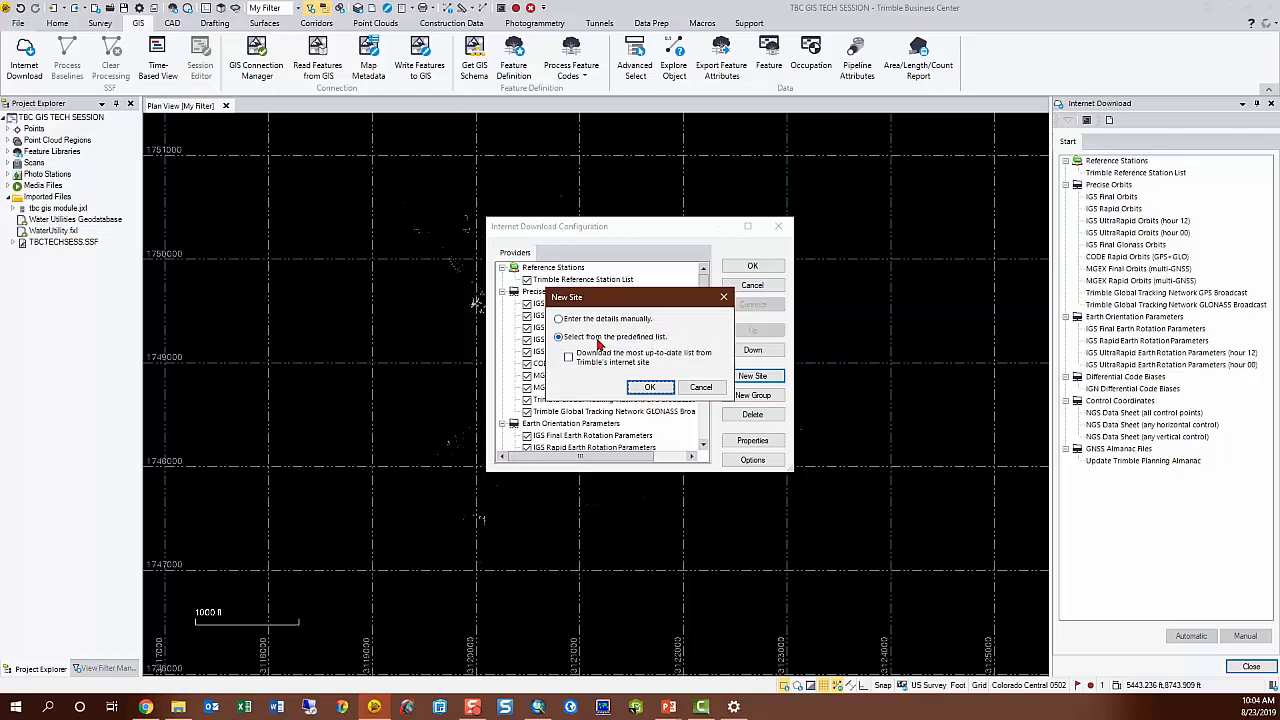
pyautogui.click(650, 388)
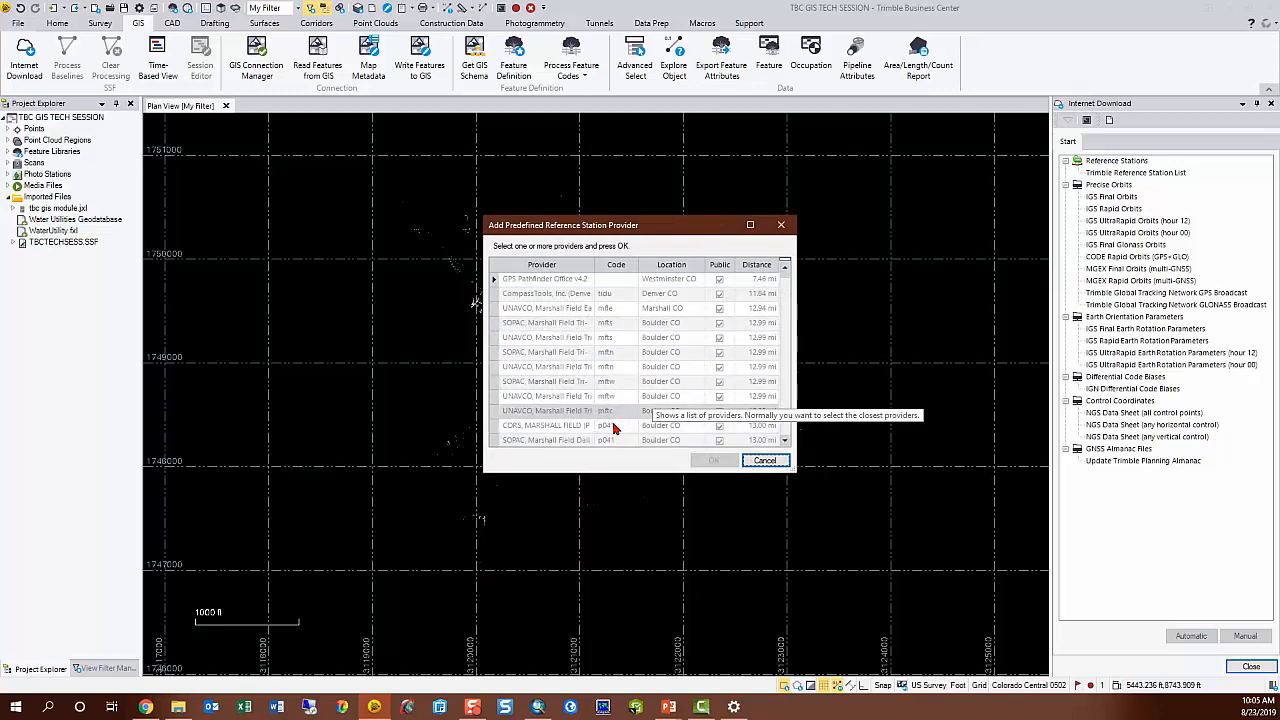
pyautogui.click(555, 444)
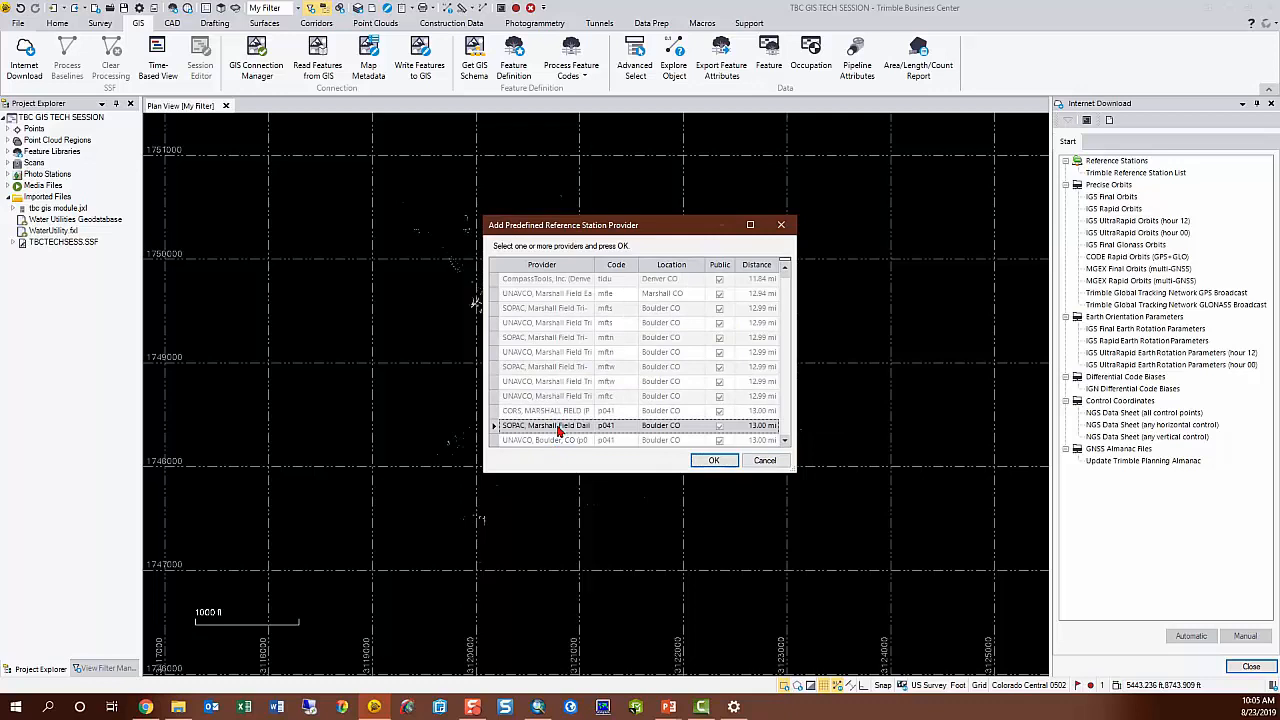
pyautogui.click(710, 461)
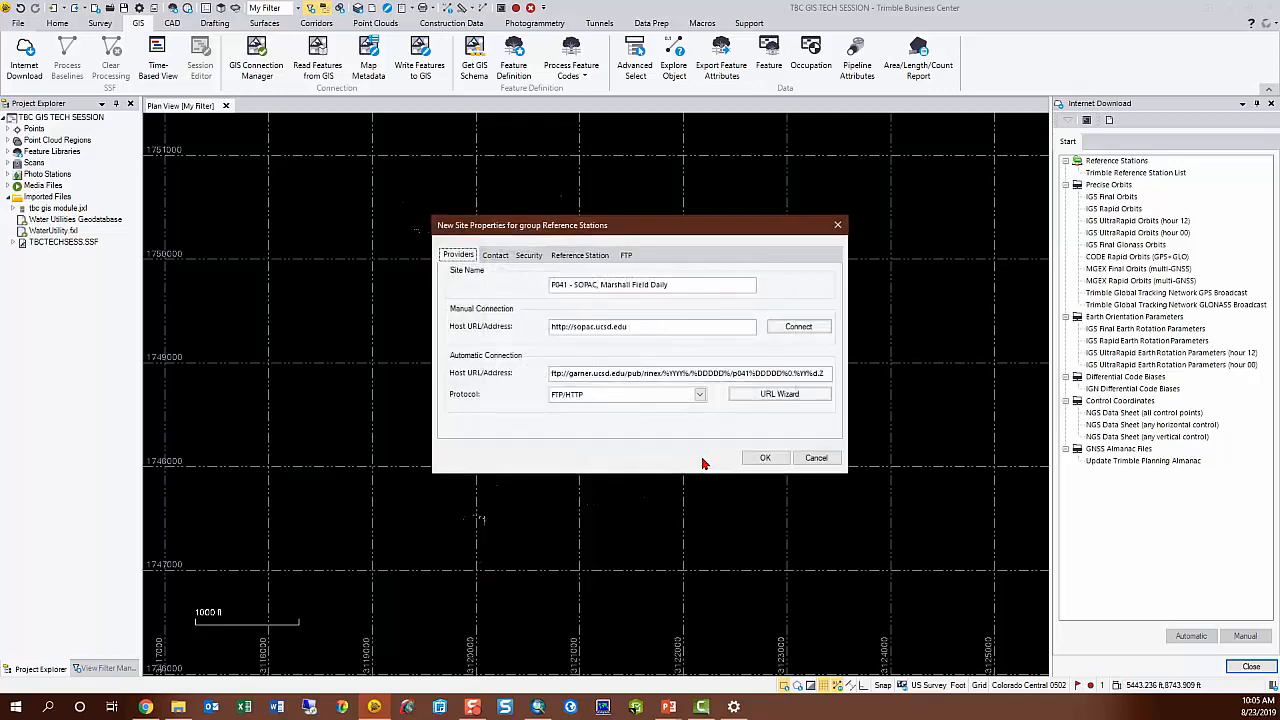
pyautogui.click(765, 458)
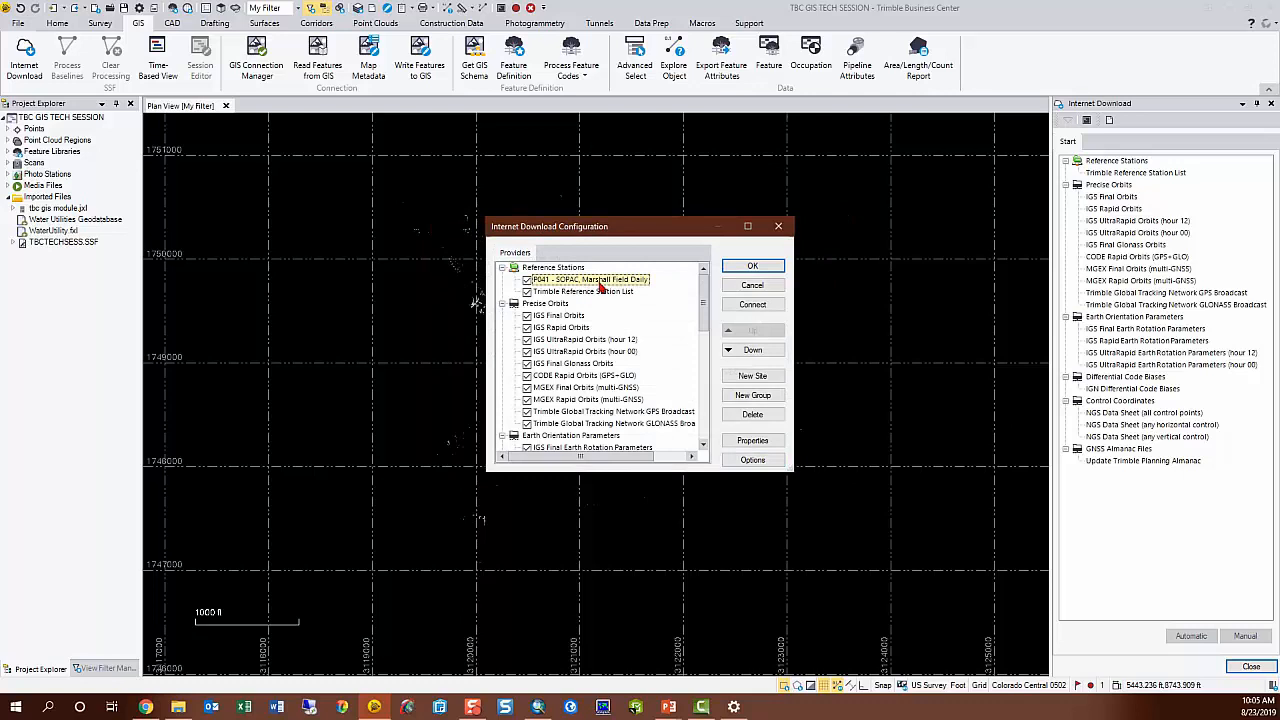
pyautogui.click(752, 265)
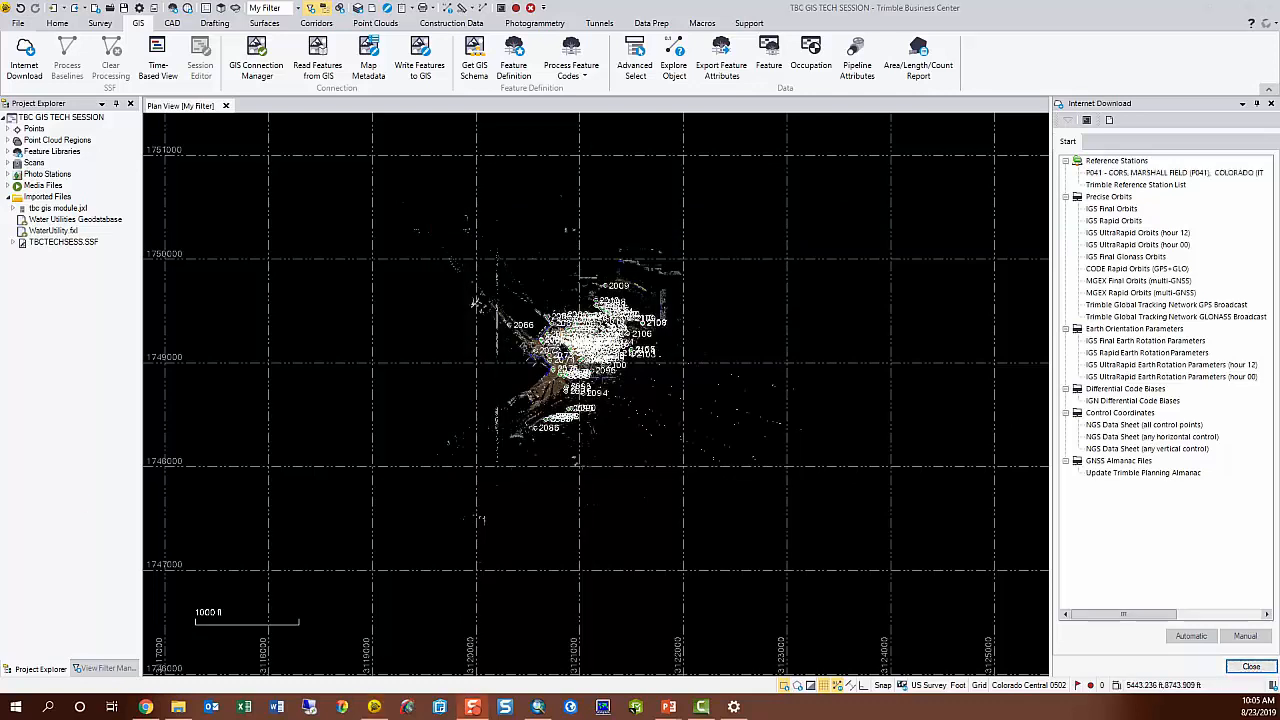
# Download the P041 - CORS, Marshall Field reference station data automatically for the project time span session.
pyautogui.click(1173, 176)
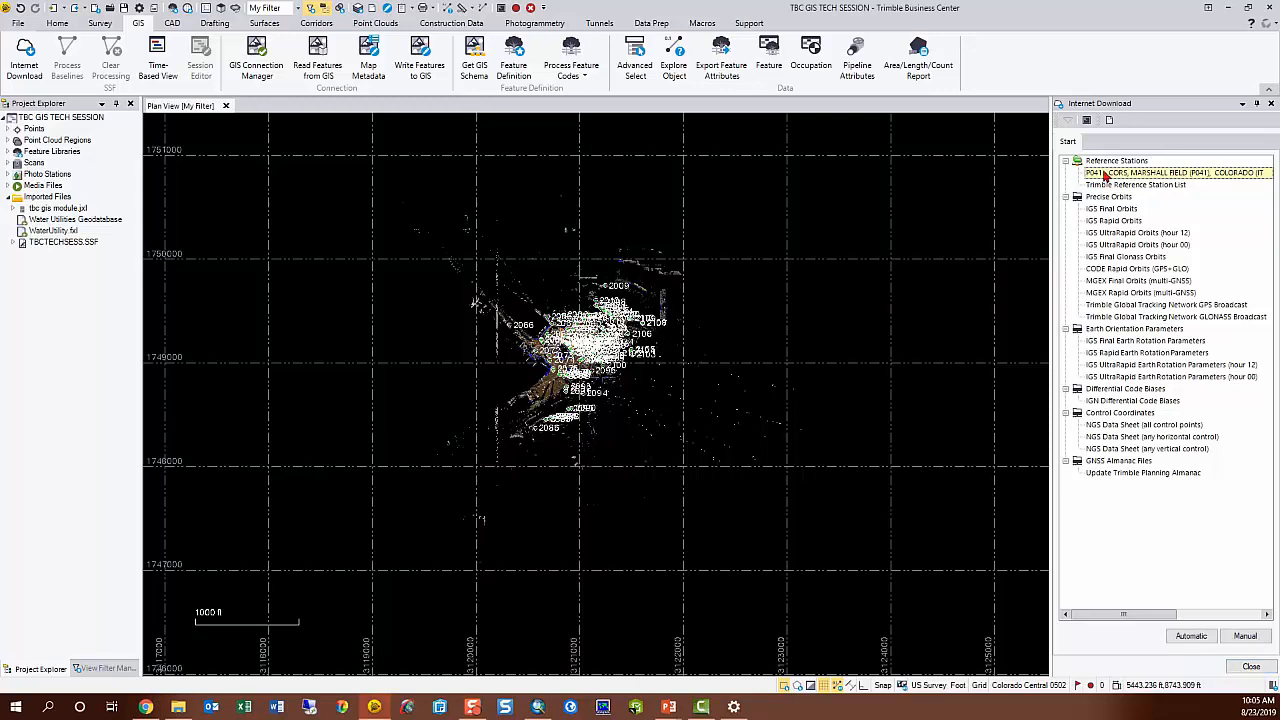
pyautogui.click(1192, 637)
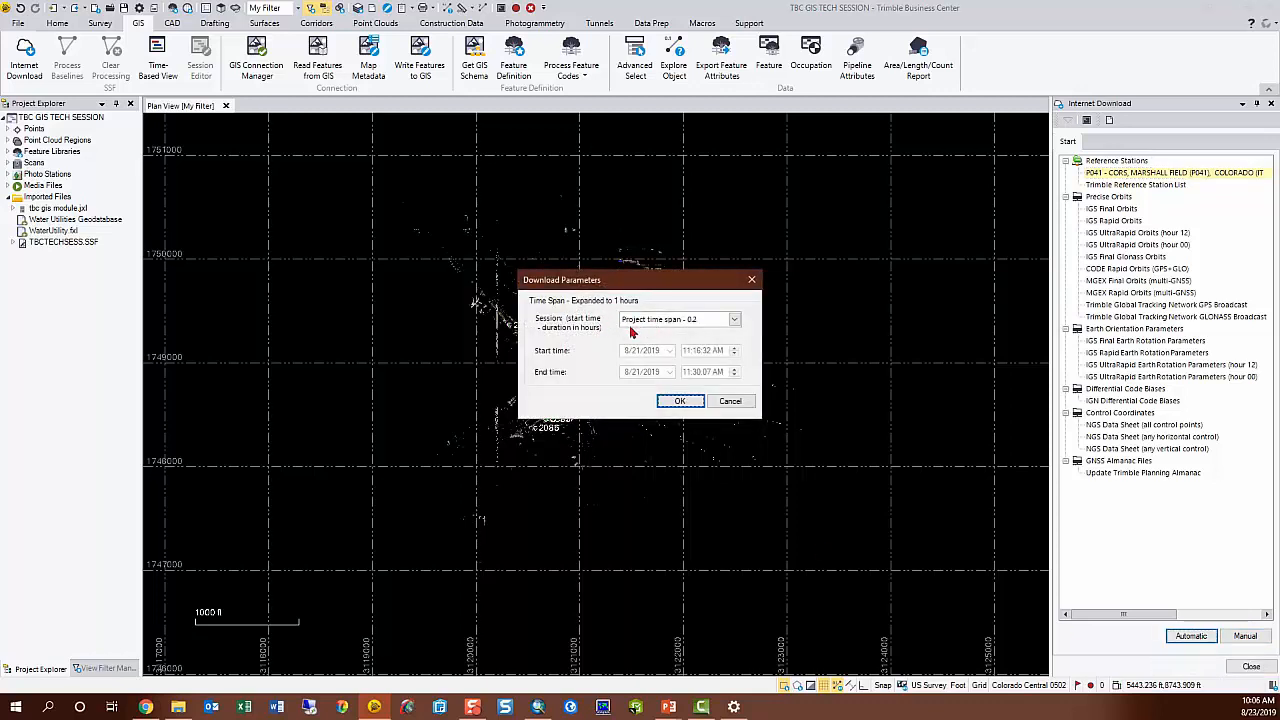
pyautogui.click(734, 319)
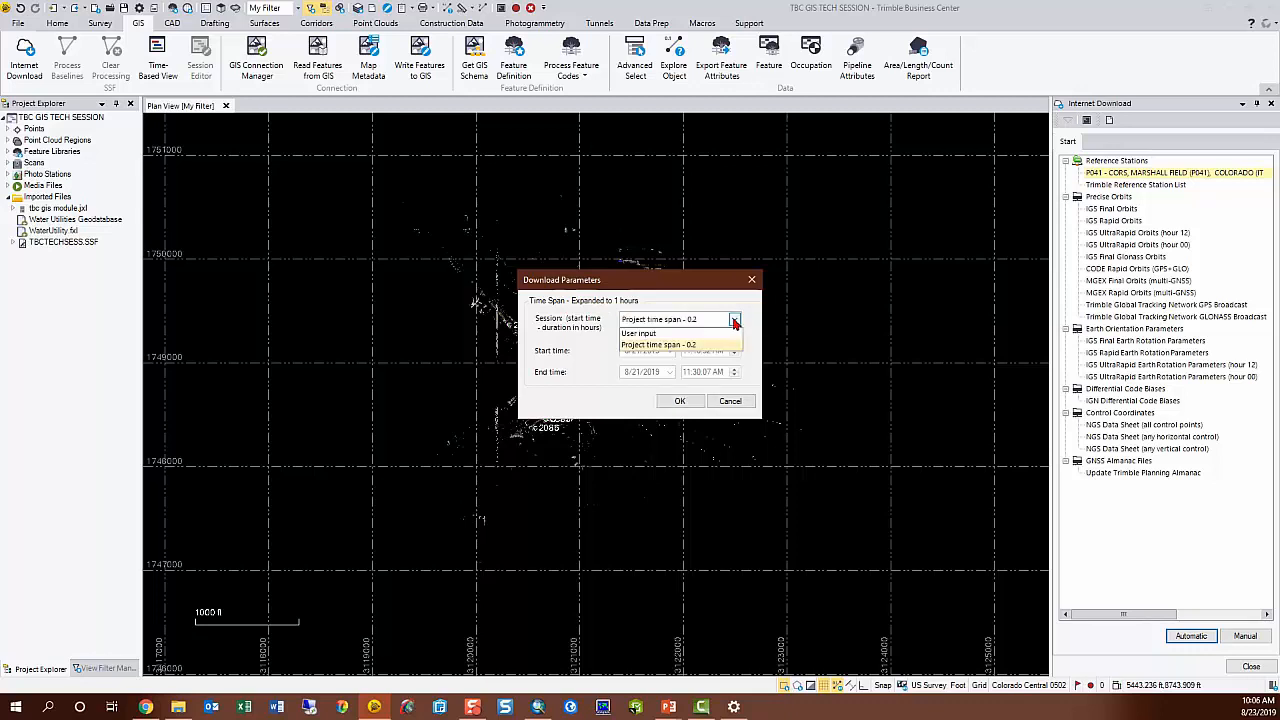
pyautogui.click(706, 334)
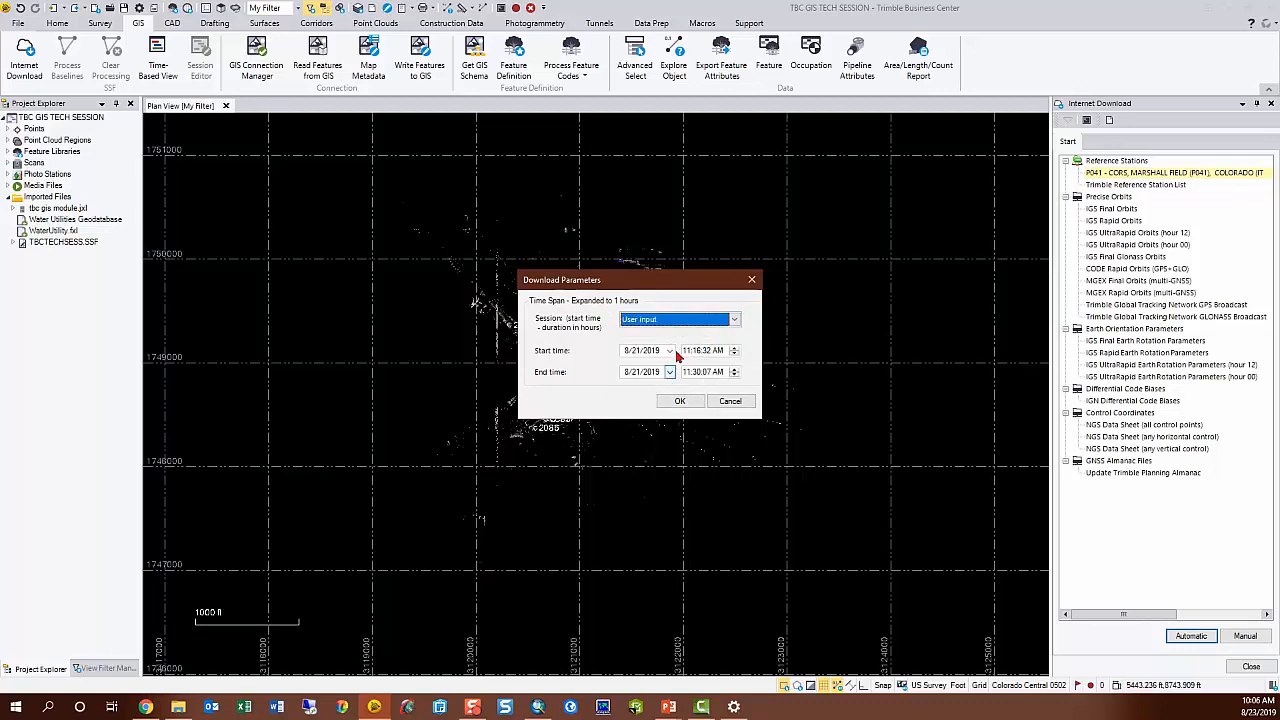
pyautogui.click(734, 319)
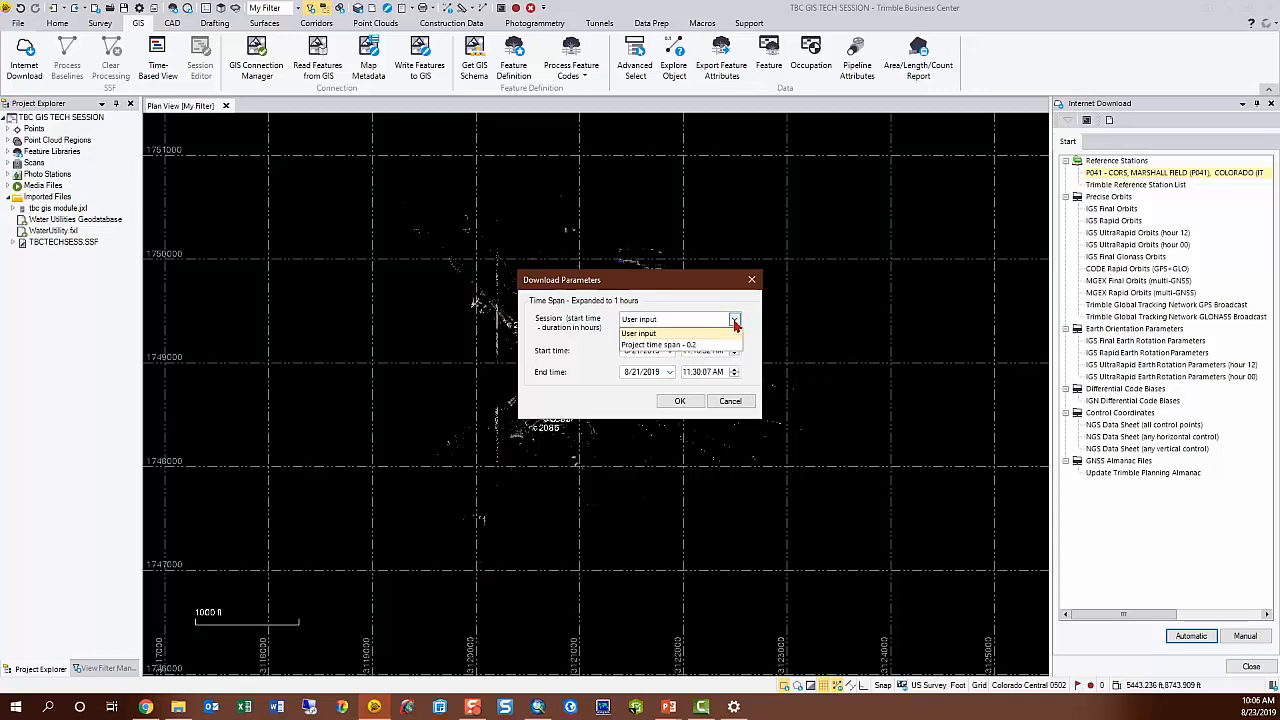
pyautogui.click(706, 345)
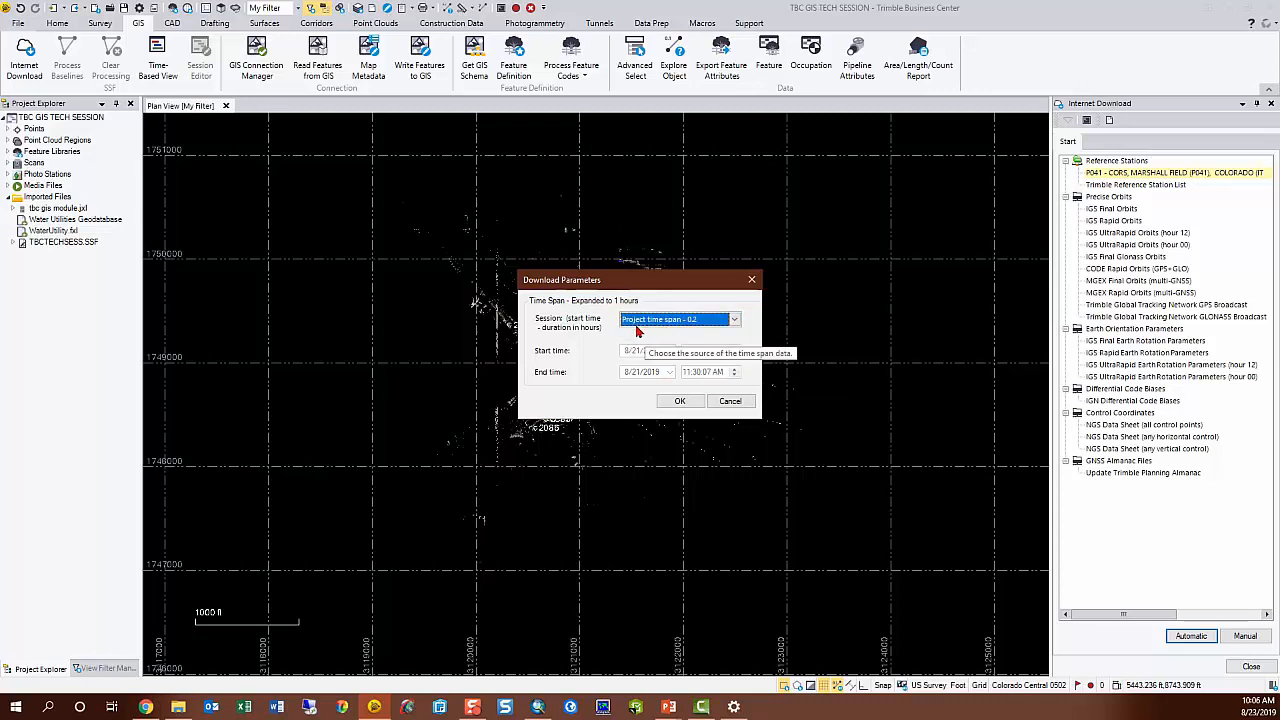
pyautogui.click(680, 408)
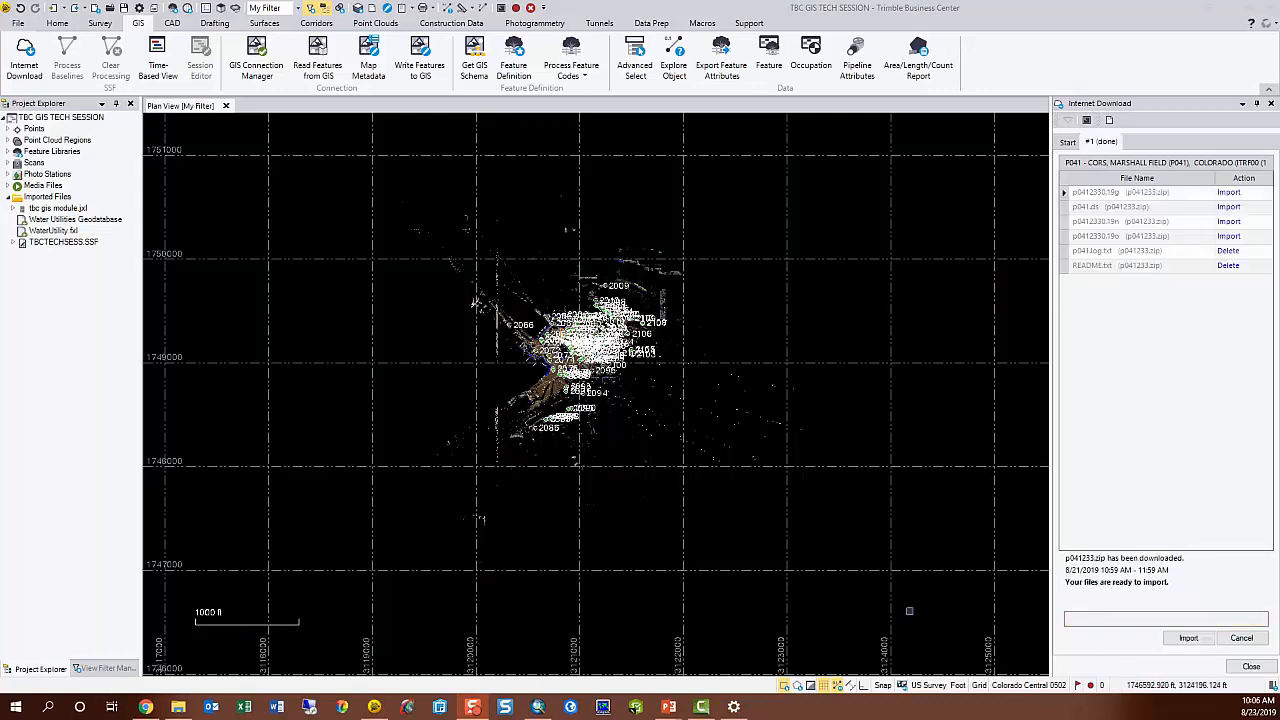
# Import the downloaded P041 files, accept the receiver raw data check-in, and decline viewing the import summary.
pyautogui.click(1190, 641)
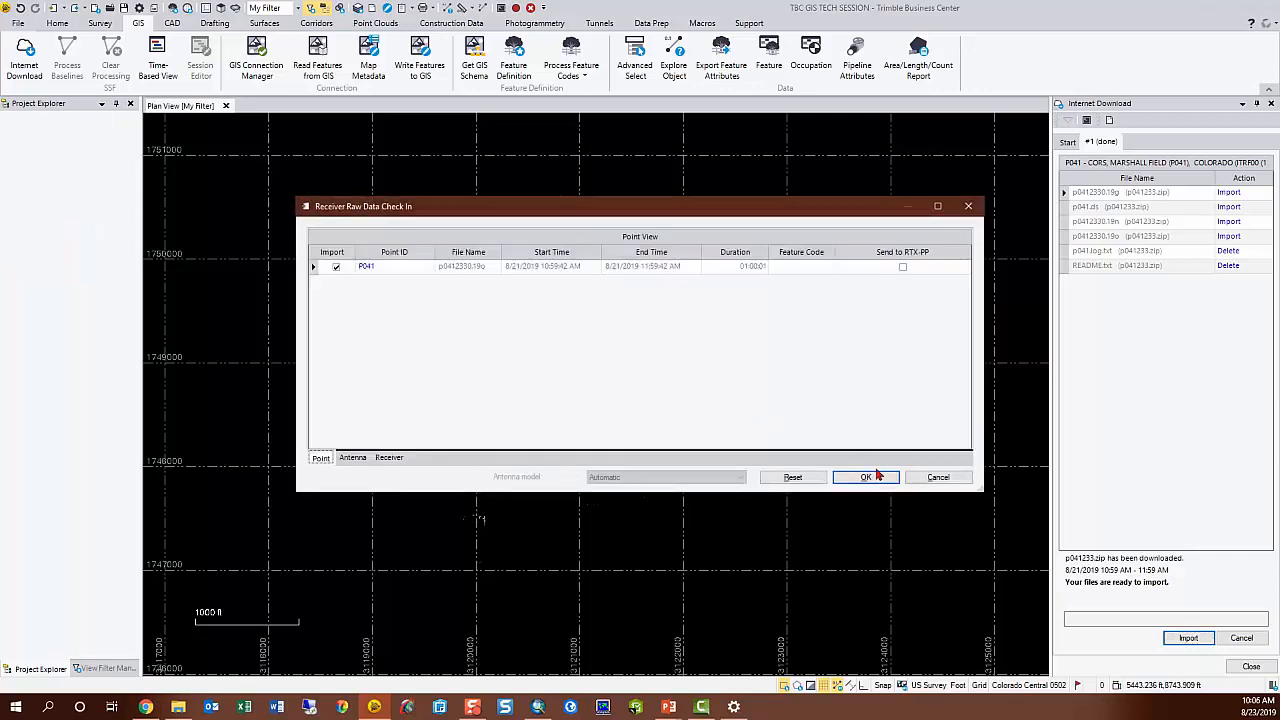
pyautogui.click(870, 478)
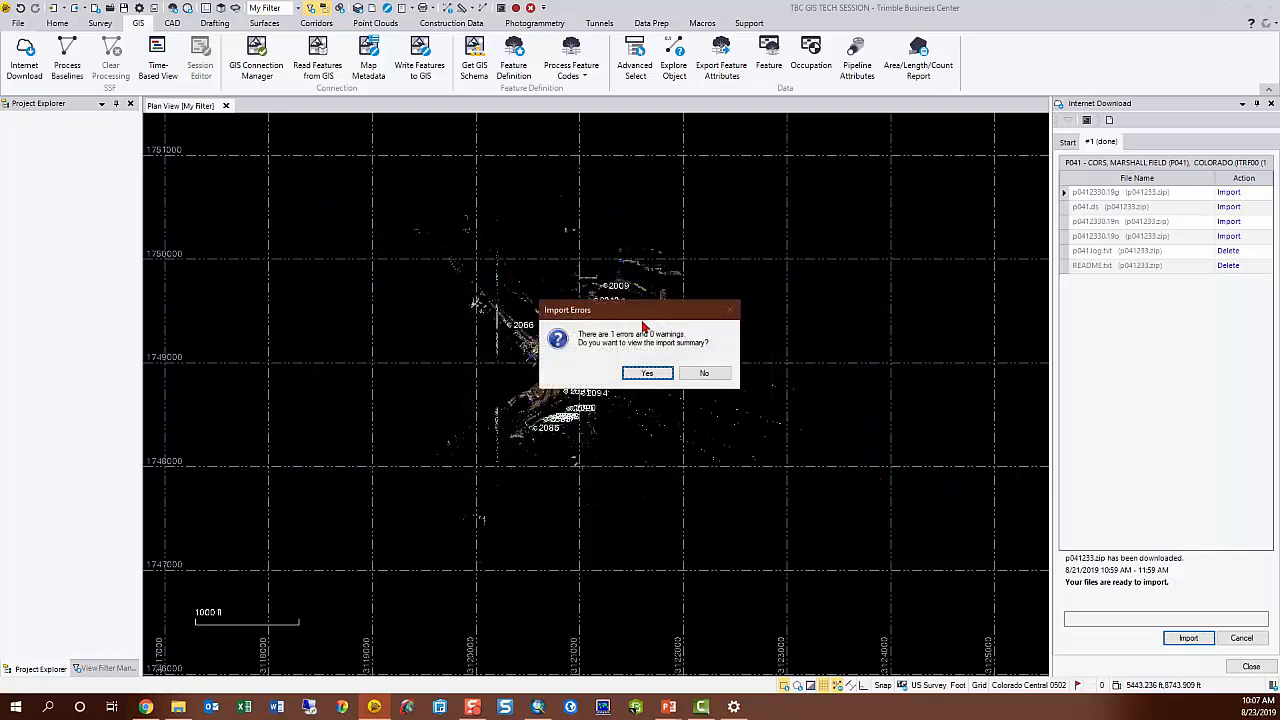
pyautogui.click(702, 374)
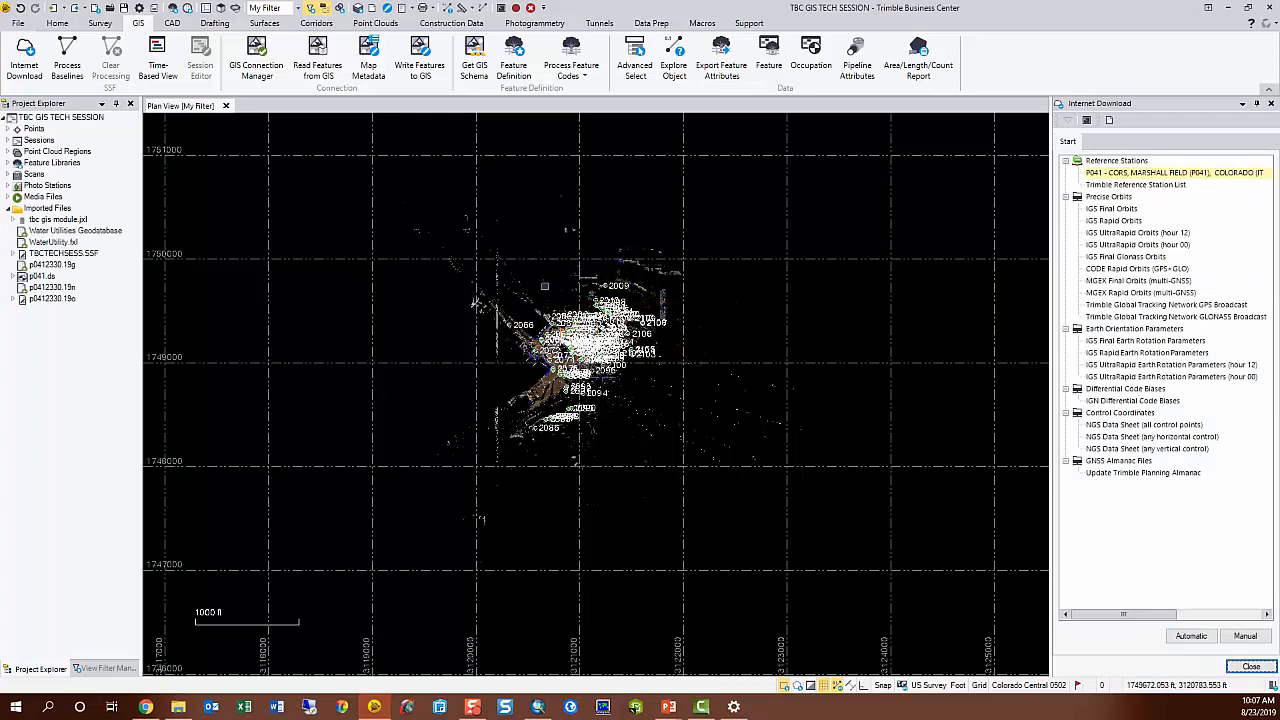
# Process the baselines despite the unresolved computation error and save the processing results for the P041 observation.
pyautogui.click(68, 65)
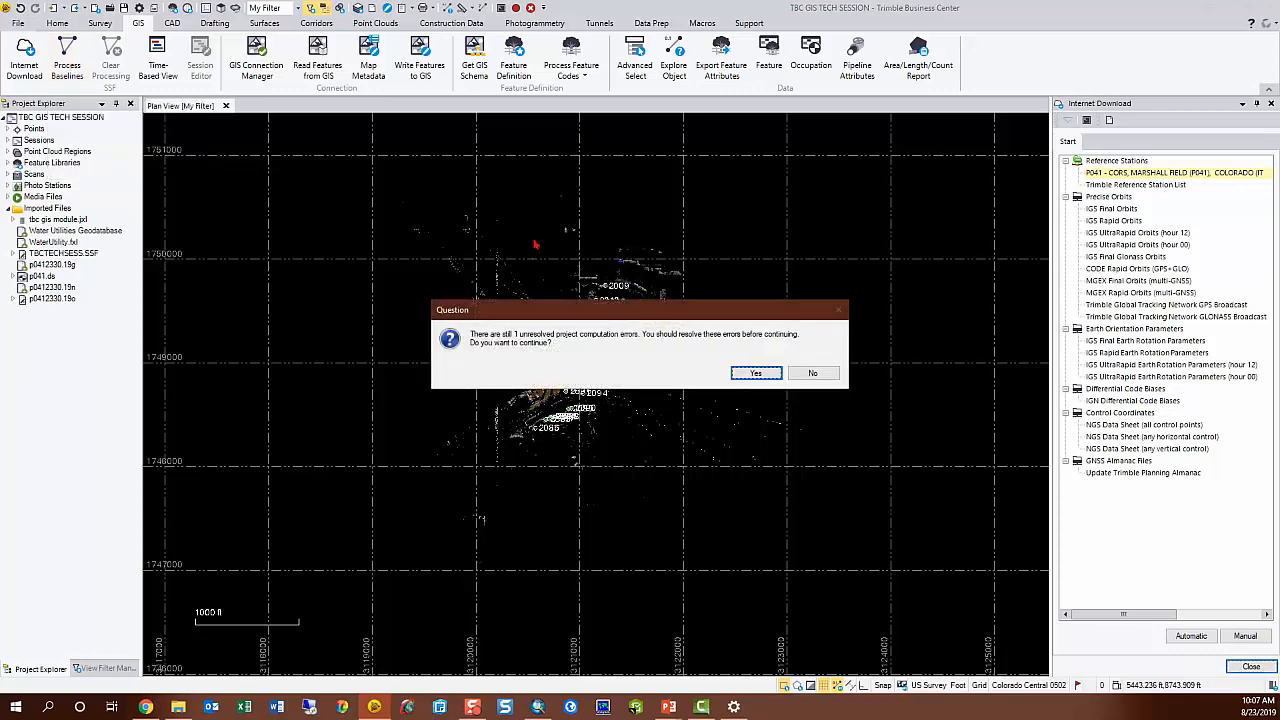
pyautogui.click(758, 374)
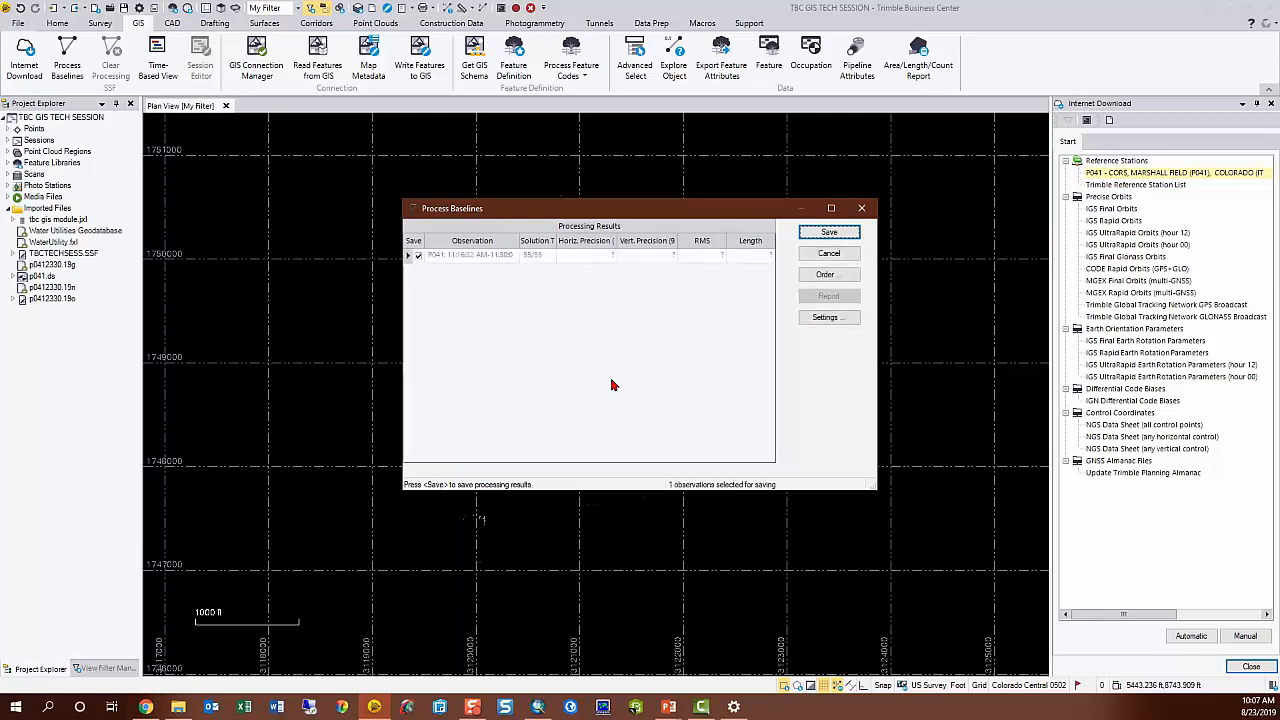
pyautogui.click(840, 232)
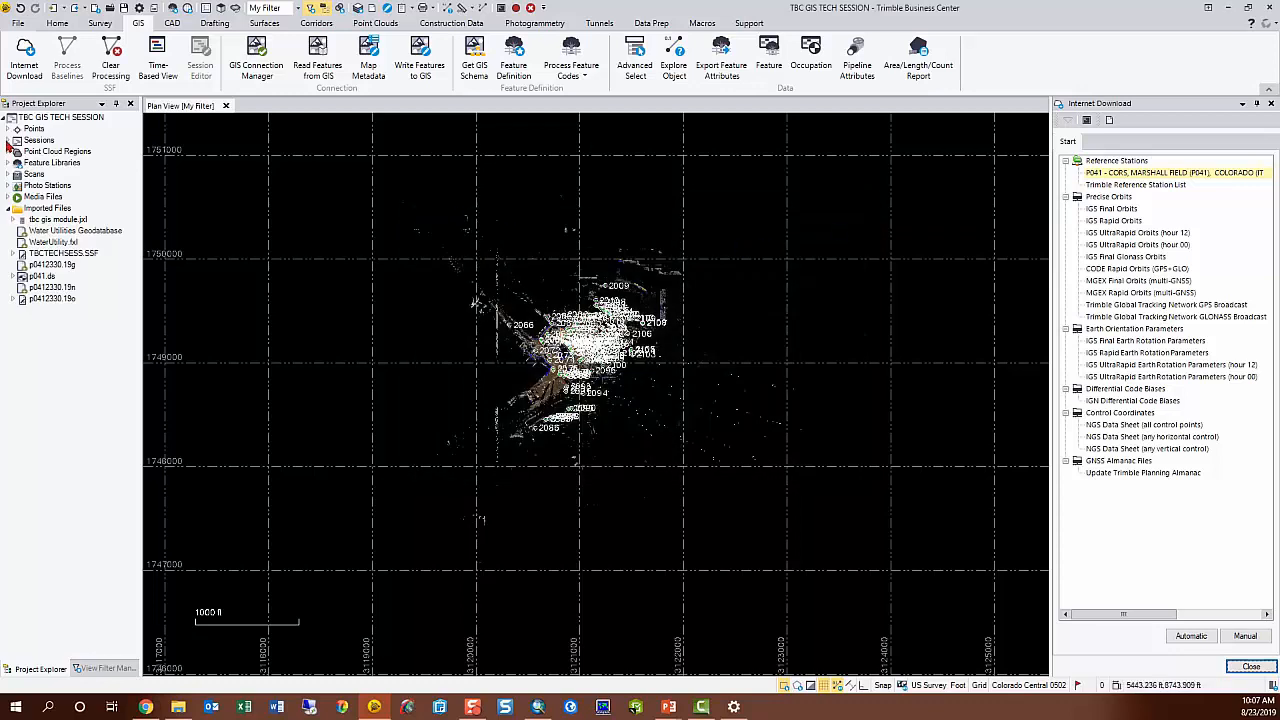
# Review the satellite tracking of the P041 session in the Session Editor and disable satellites G 17 and G 24.
pyautogui.click(8, 141)
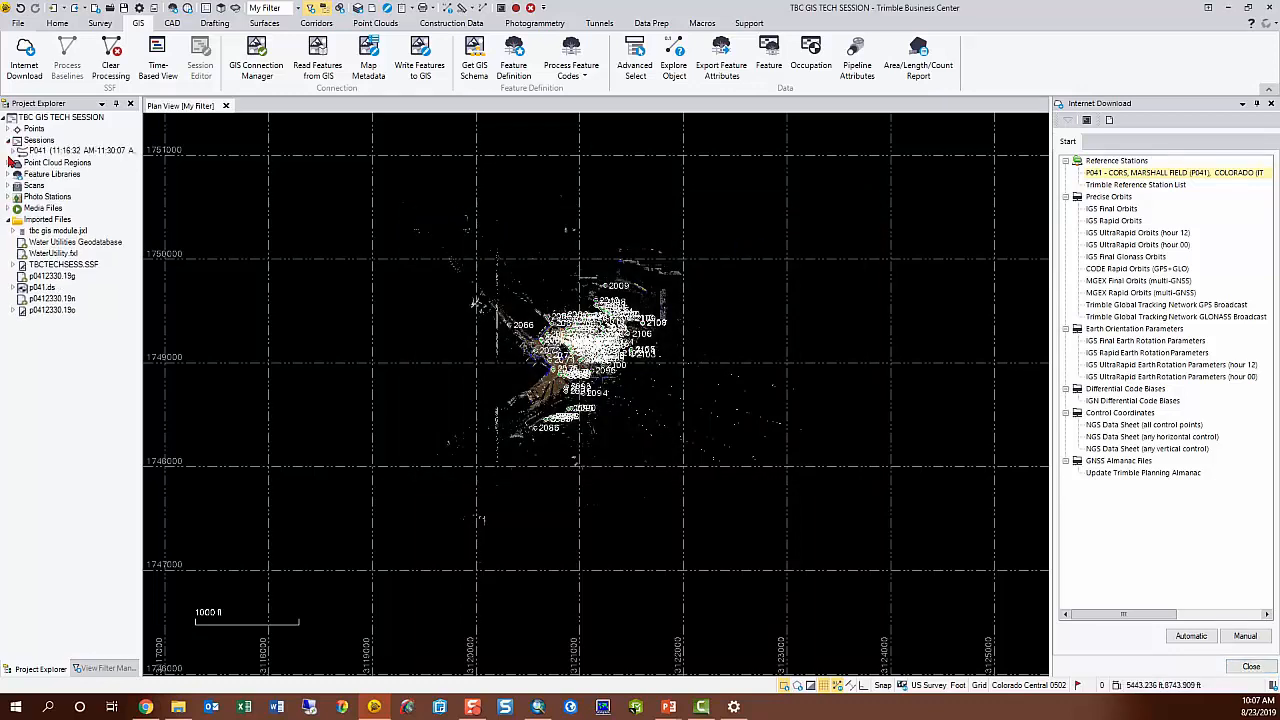
pyautogui.click(14, 149)
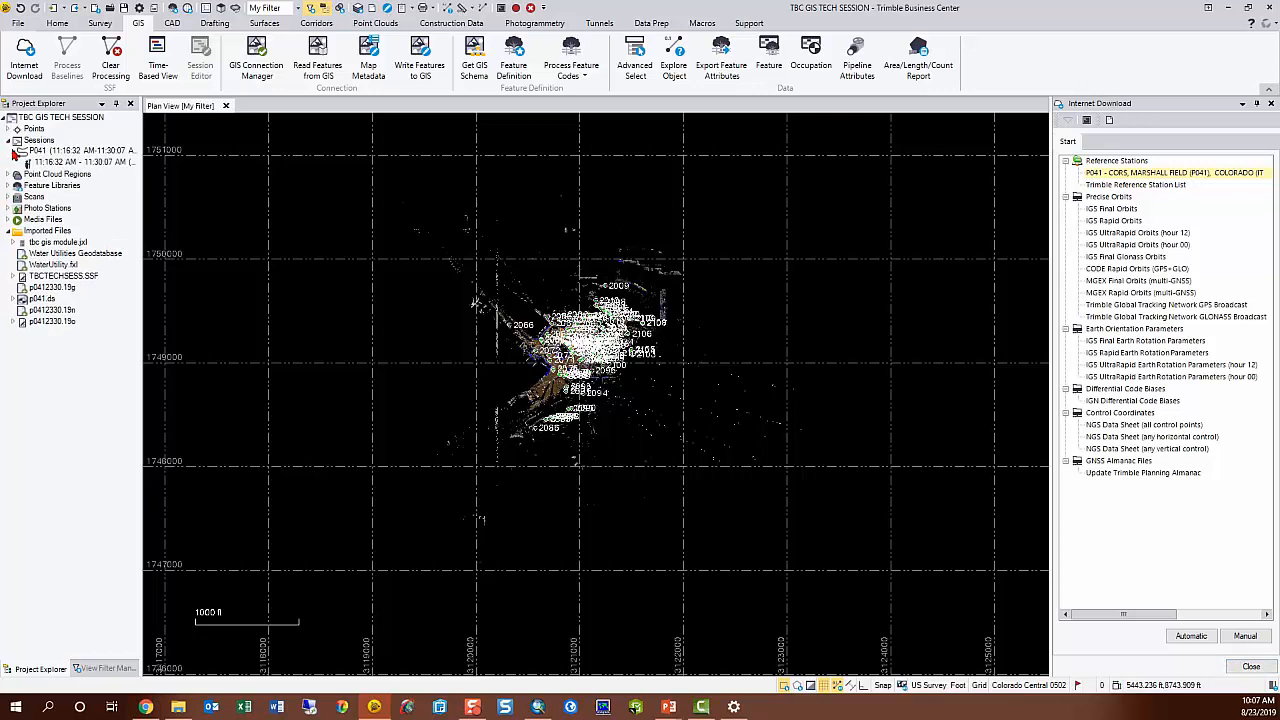
pyautogui.rightClick(69, 157)
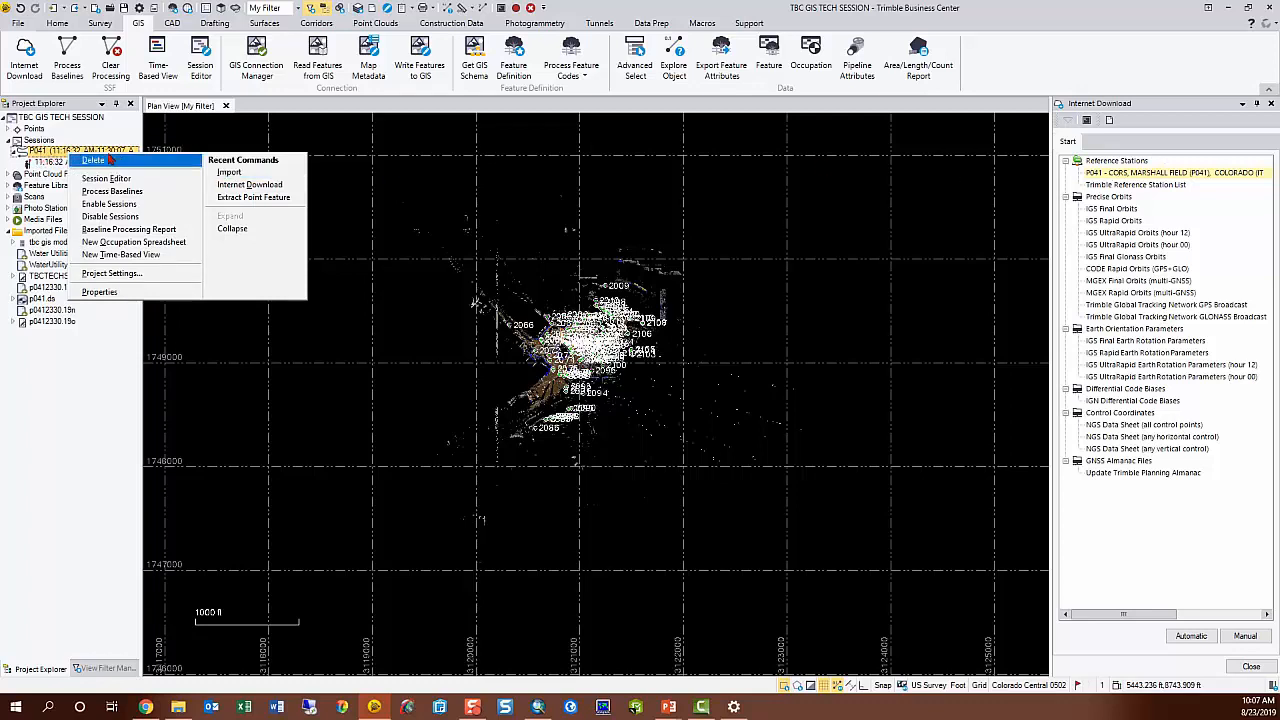
pyautogui.click(113, 184)
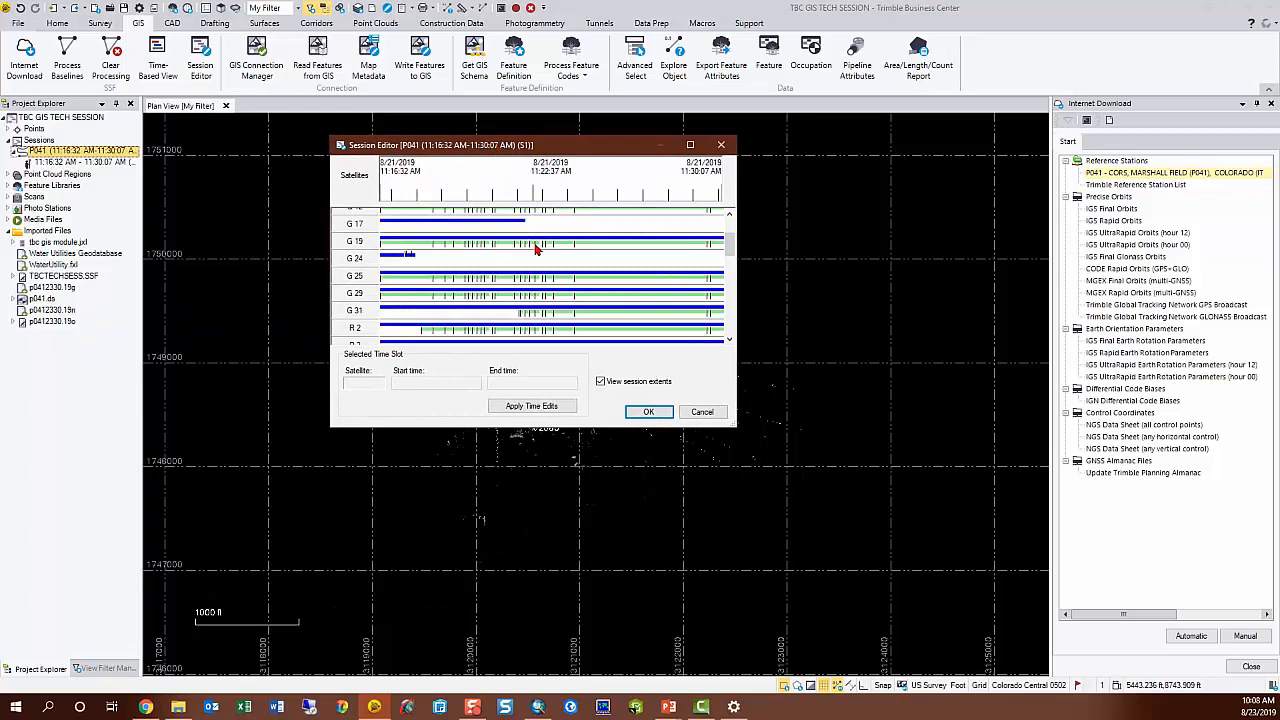
pyautogui.scroll(-3, 535, 265)
pyautogui.scroll(-10, 541, 285)
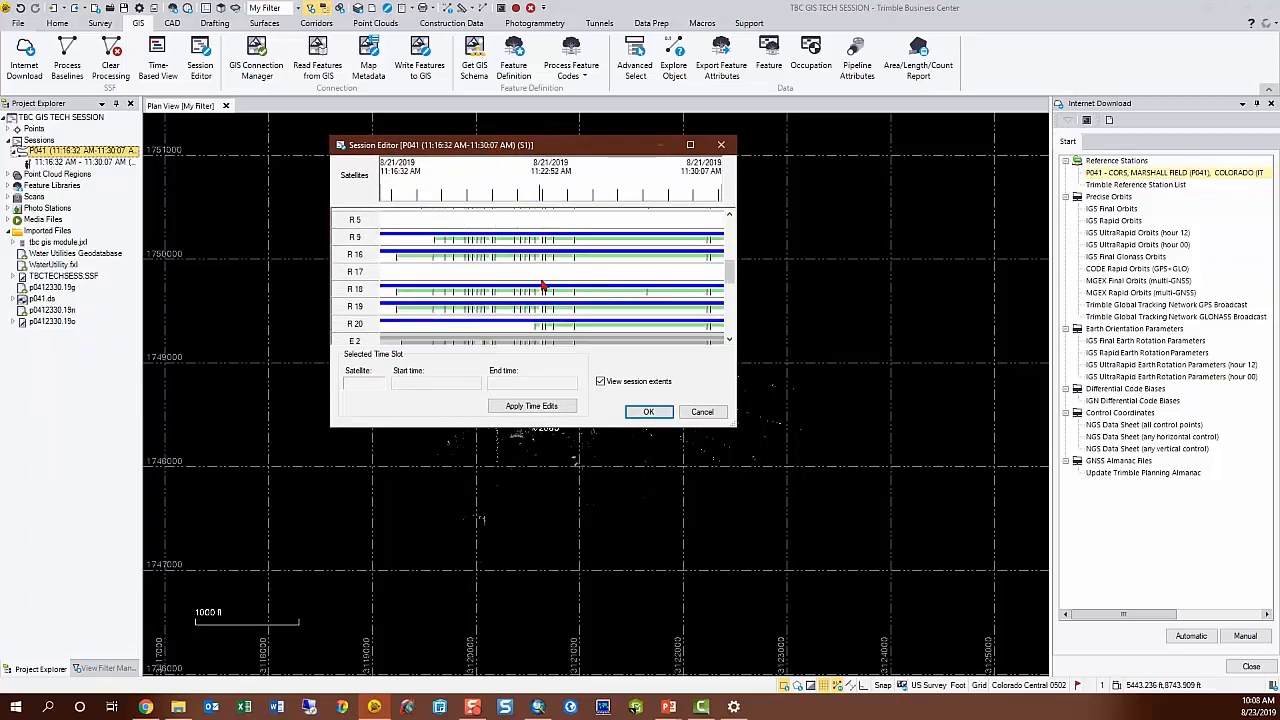
pyautogui.scroll(13, 541, 285)
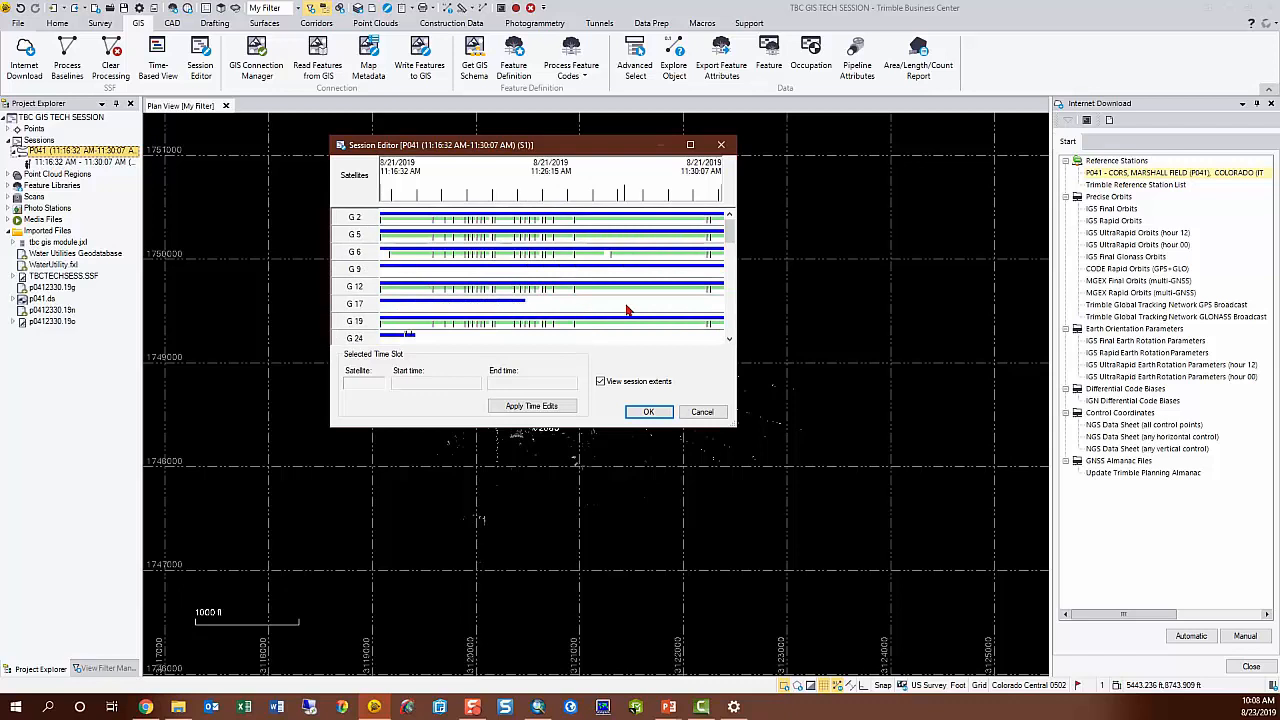
pyautogui.scroll(-2, 440, 285)
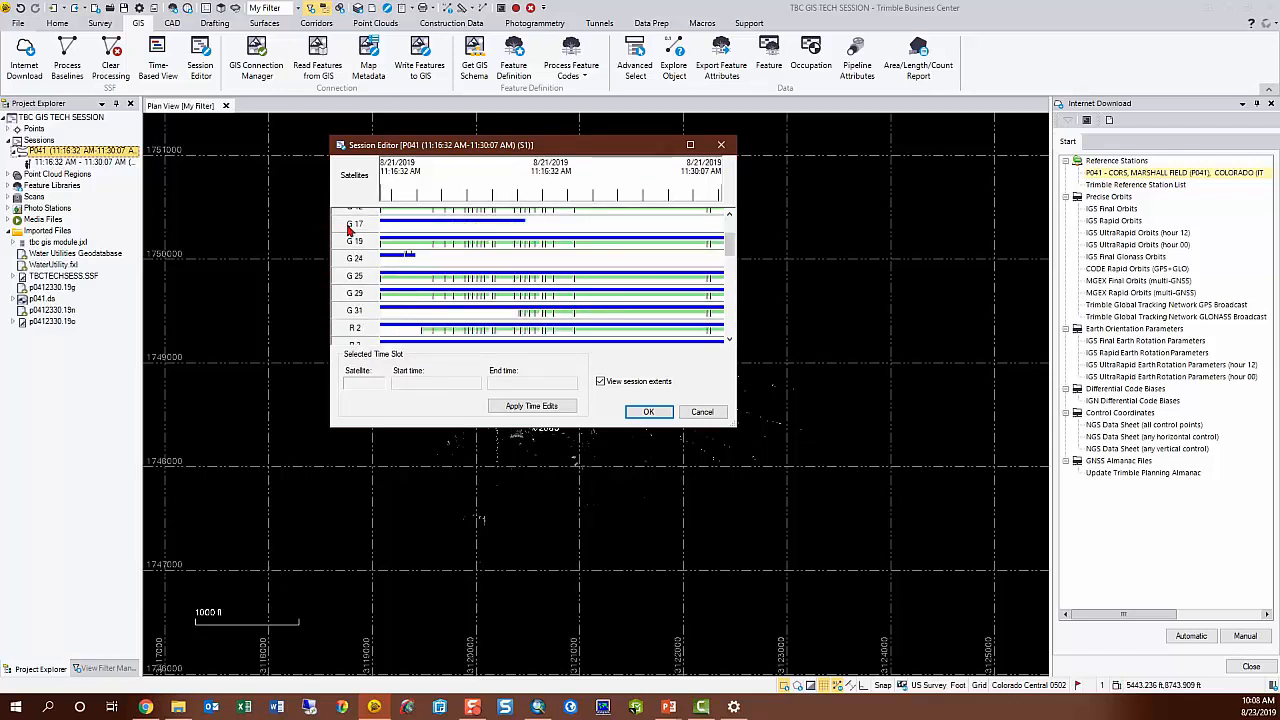
pyautogui.click(349, 229)
pyautogui.click(358, 261)
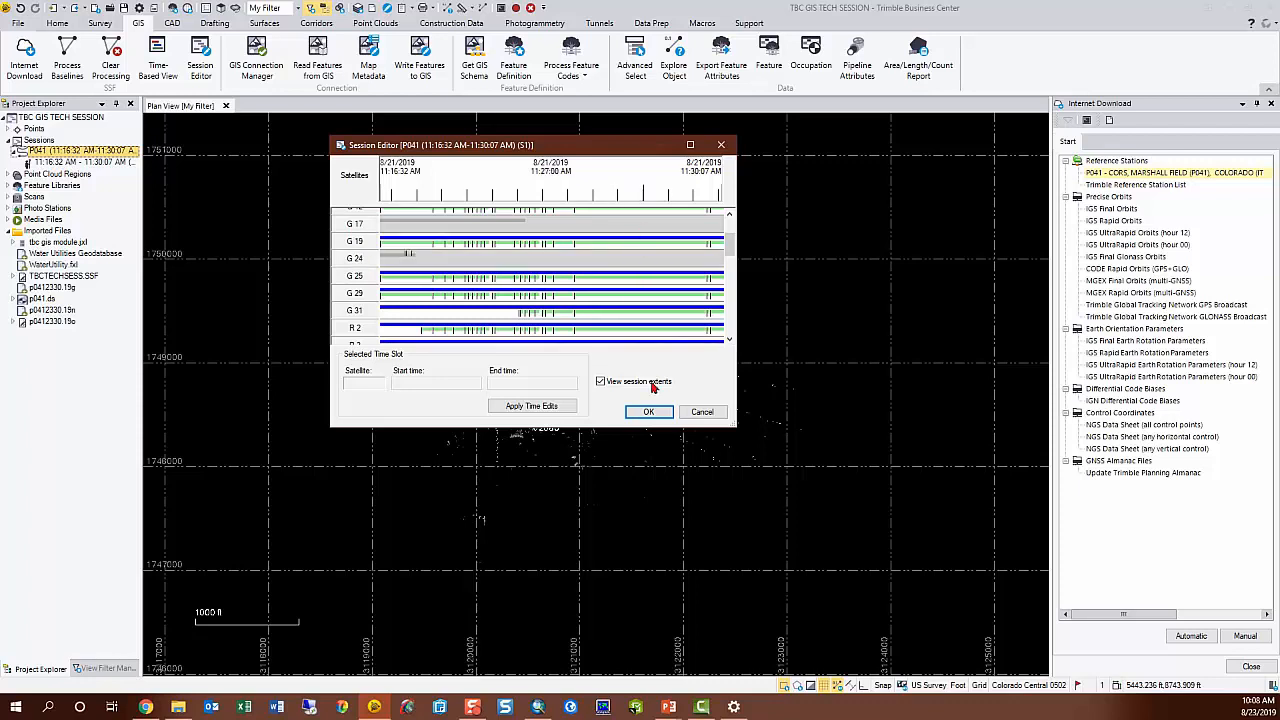
pyautogui.click(648, 412)
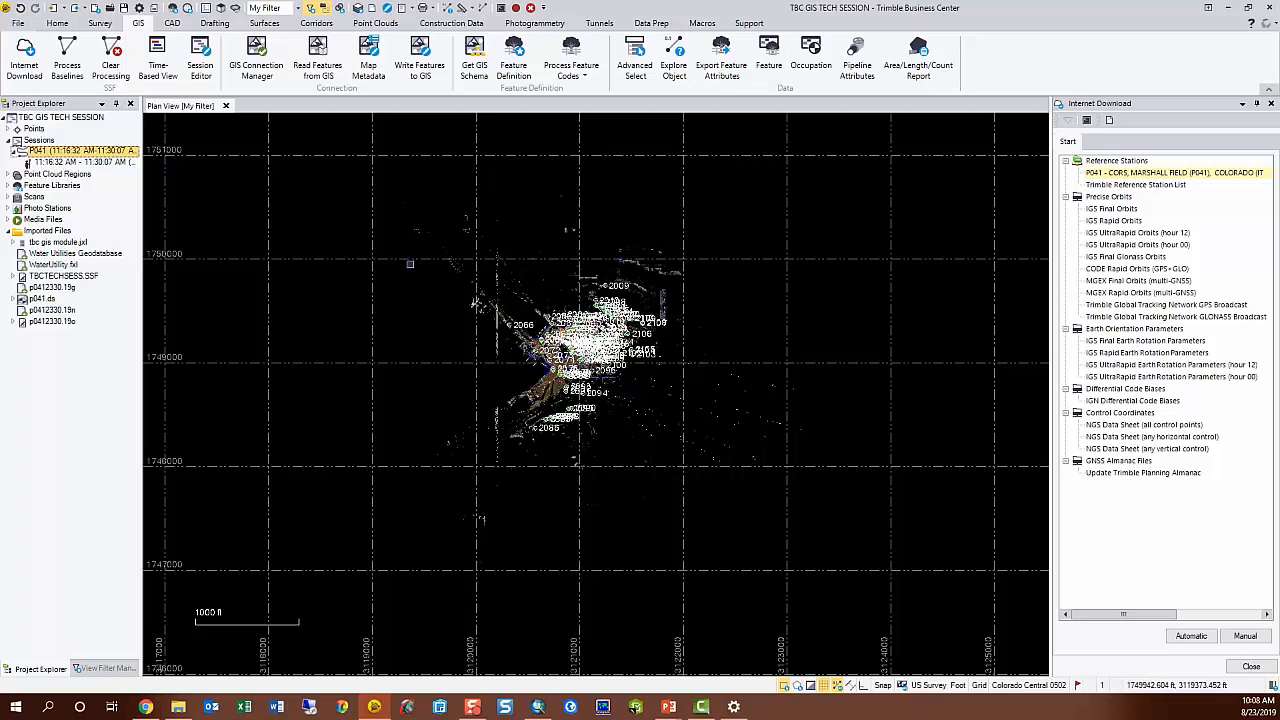
# Reprocess the baselines with the edited P041 session, continuing past the computation error, and save the results.
pyautogui.click(67, 60)
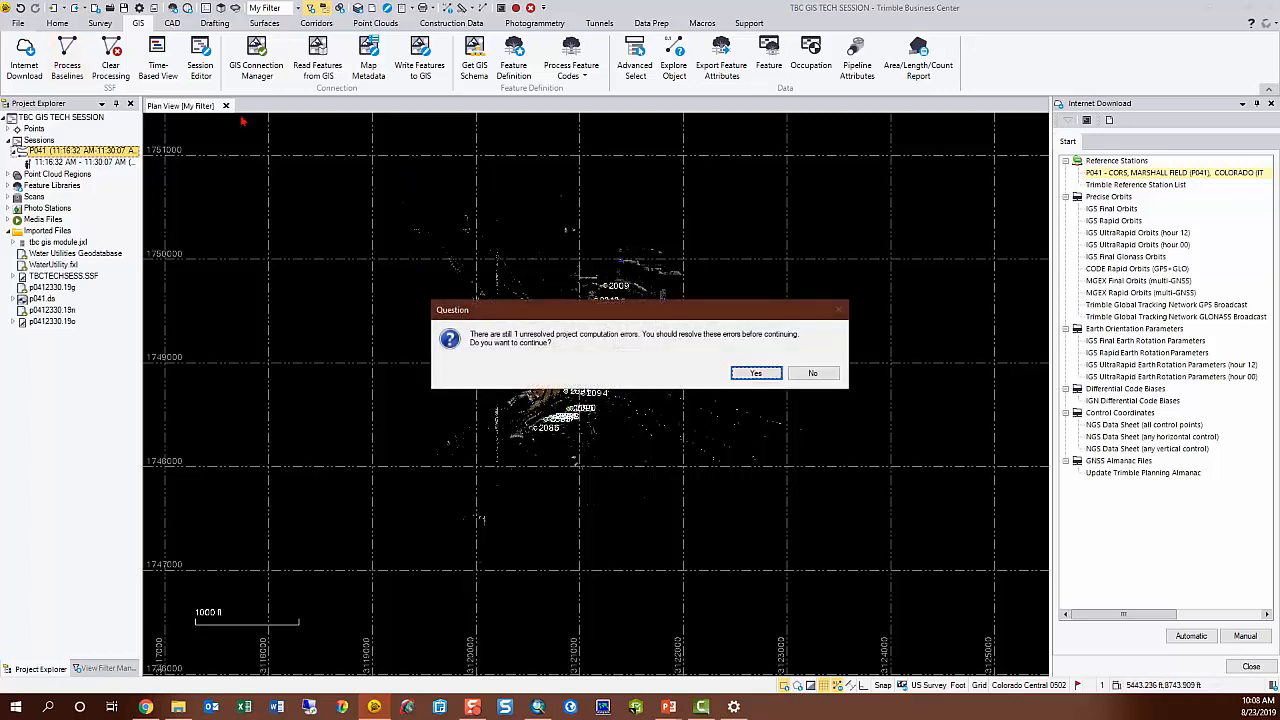
pyautogui.click(752, 373)
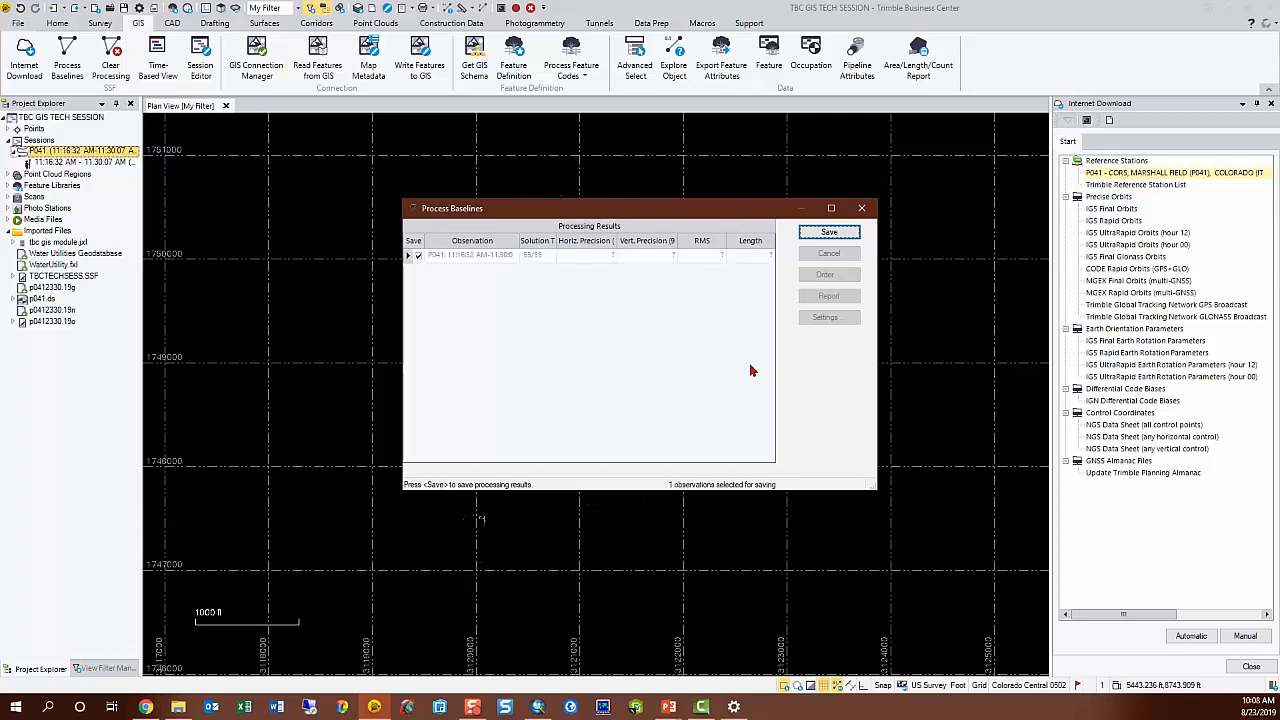
pyautogui.click(829, 232)
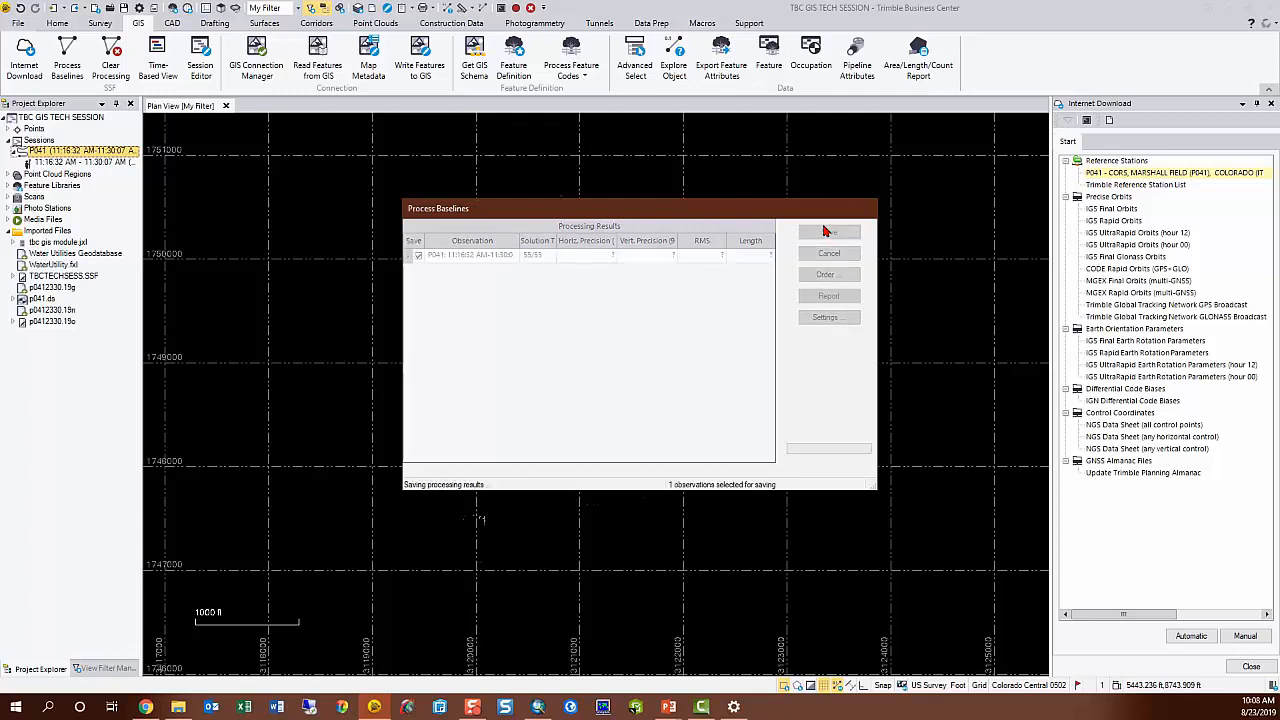
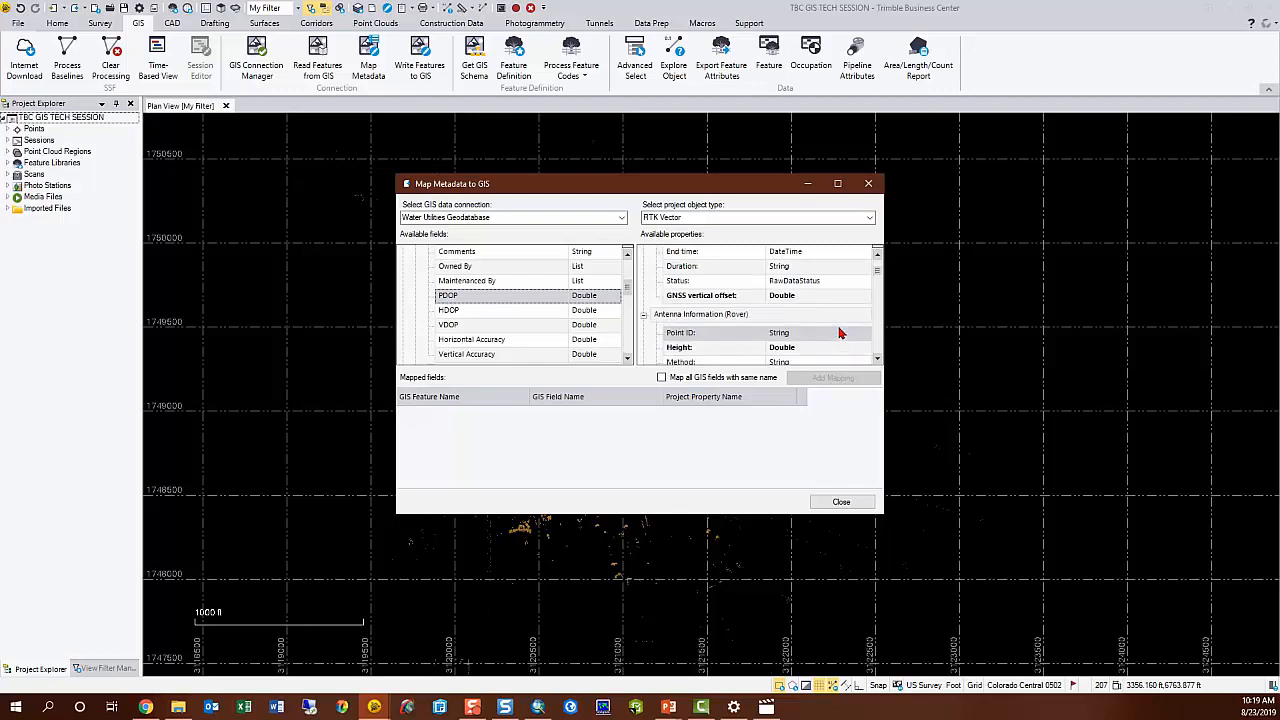
# Map the PDOP field to the RTK vector's Maximum PDOP property for all GIS fields with the same name.
pyautogui.scroll(-1, 740, 305)
pyautogui.scroll(-3, 808, 295)
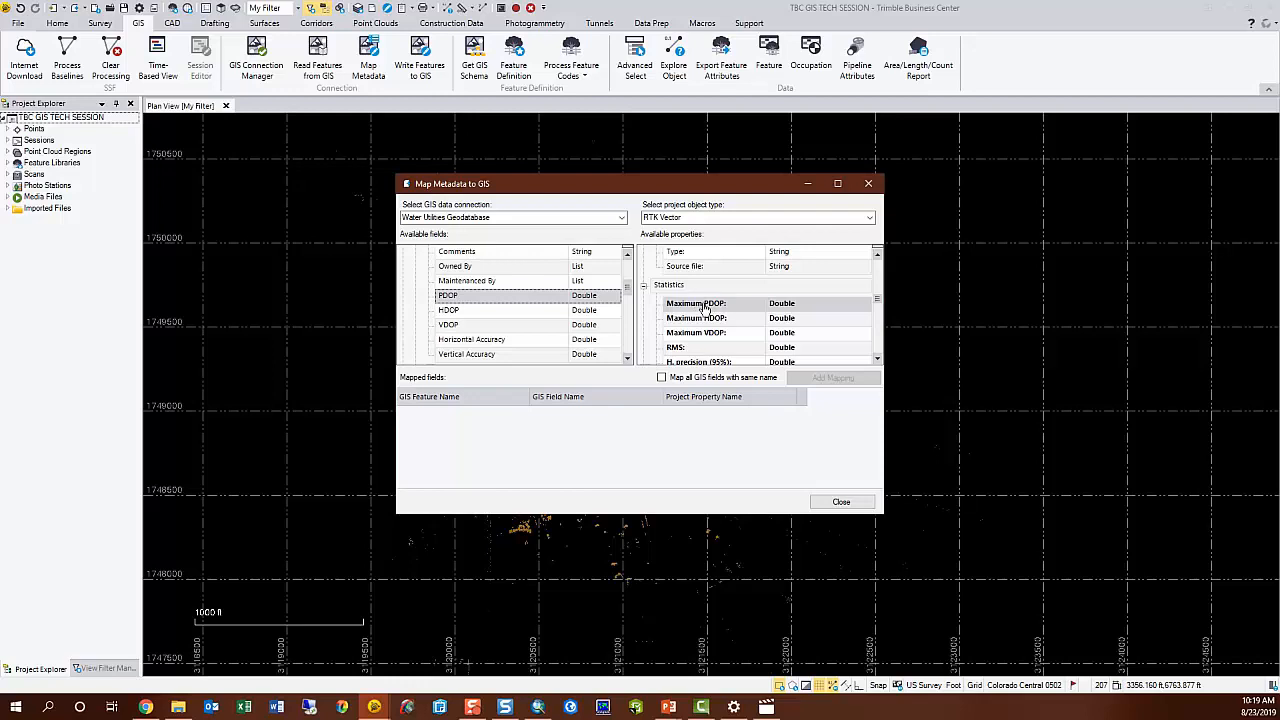
pyautogui.click(704, 306)
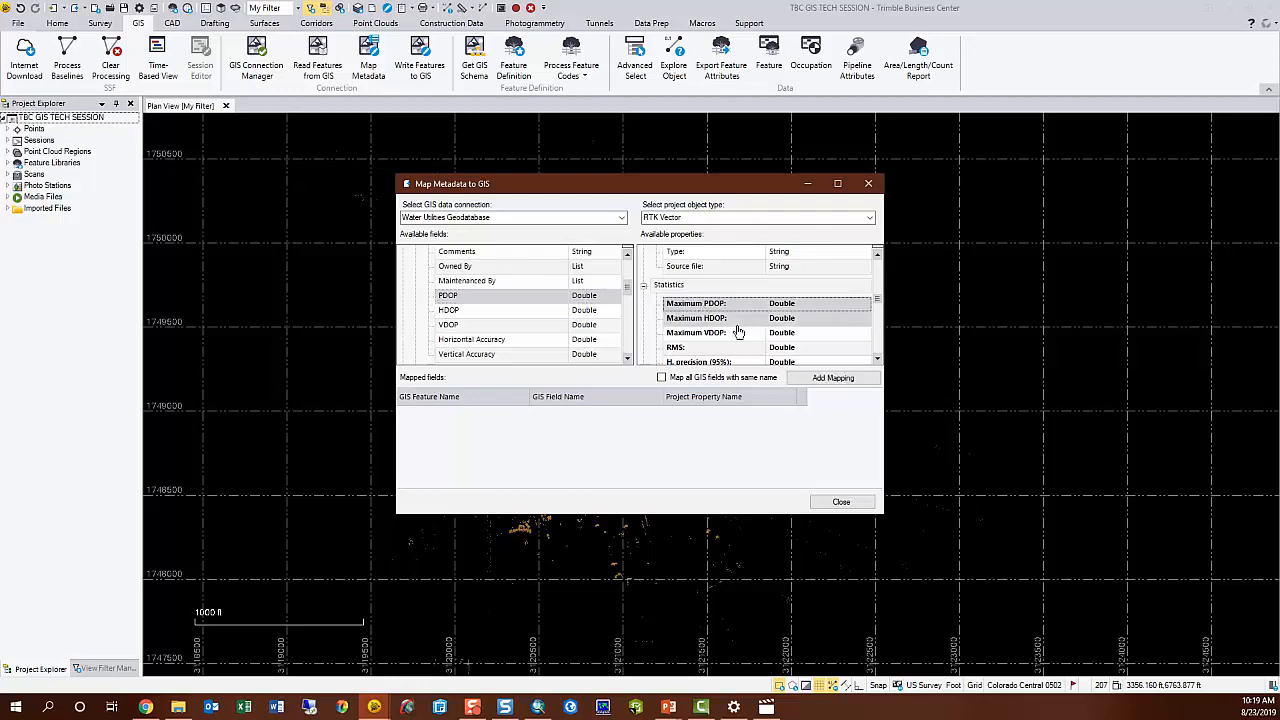
pyautogui.click(661, 378)
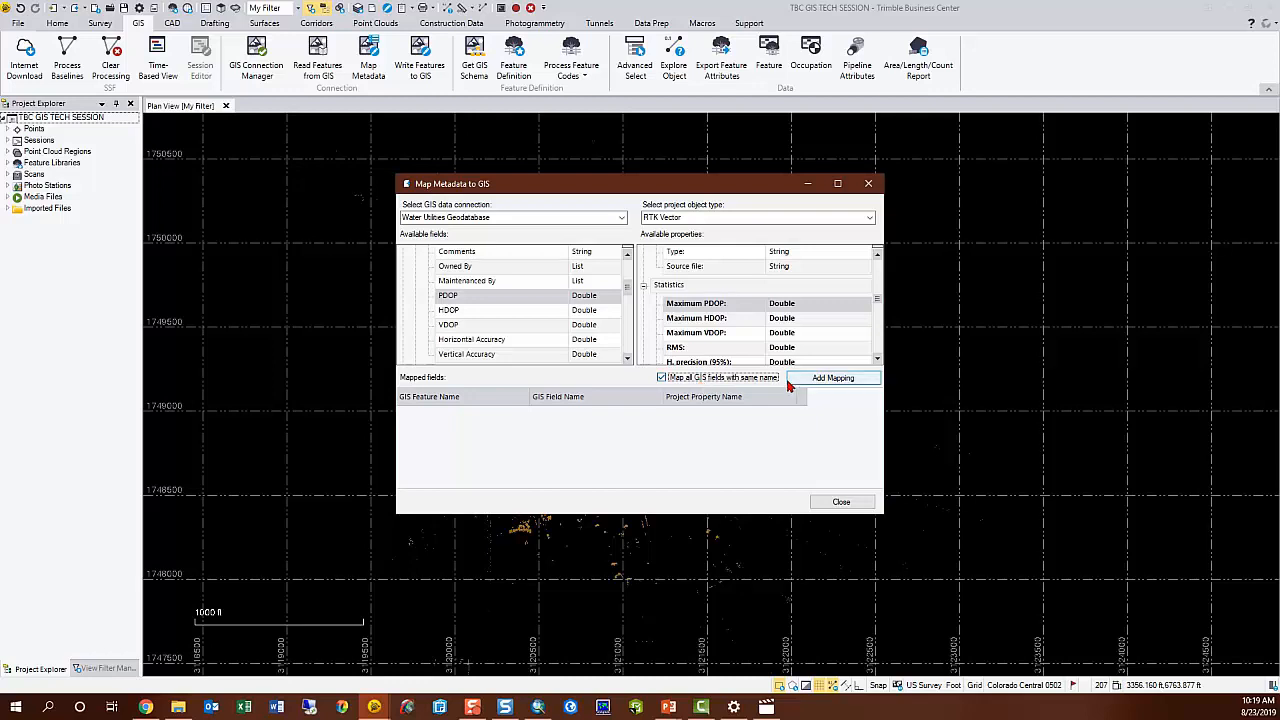
pyautogui.click(844, 377)
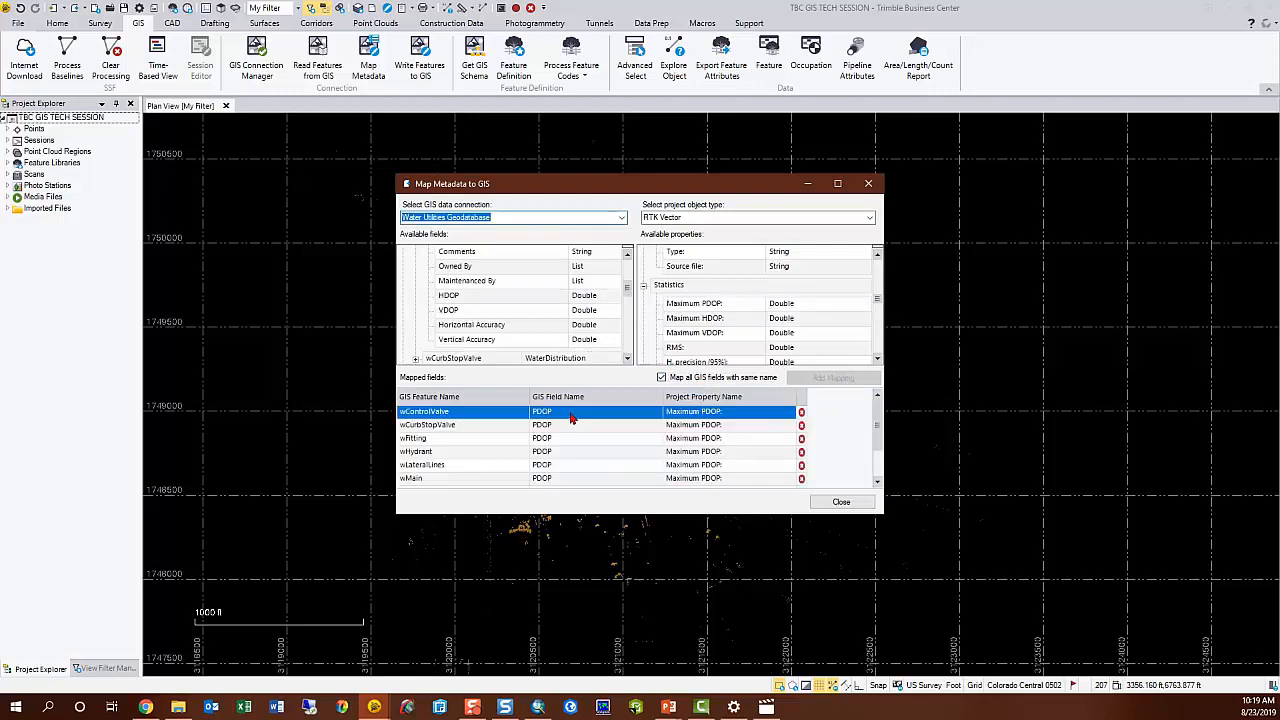
pyautogui.scroll(-2, 585, 430)
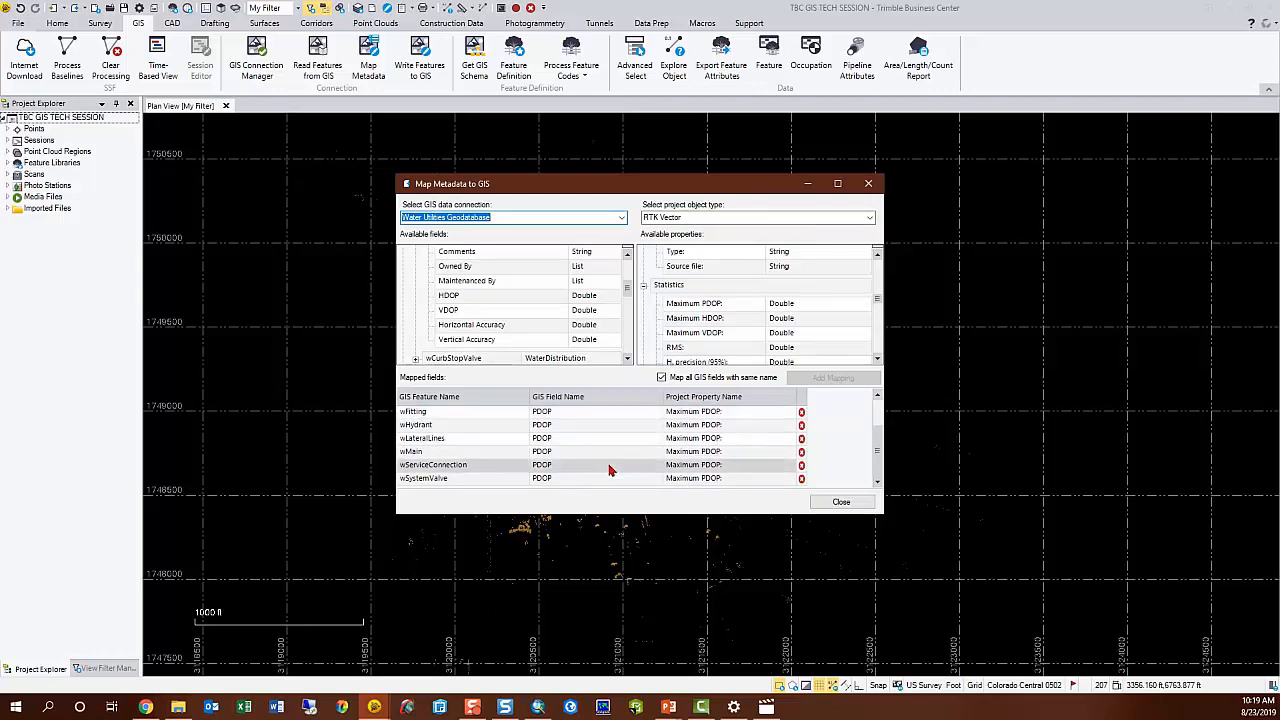
# Map the HDOP field to Maximum HDOP and the VDOP field to Maximum VDOP.
pyautogui.click(450, 297)
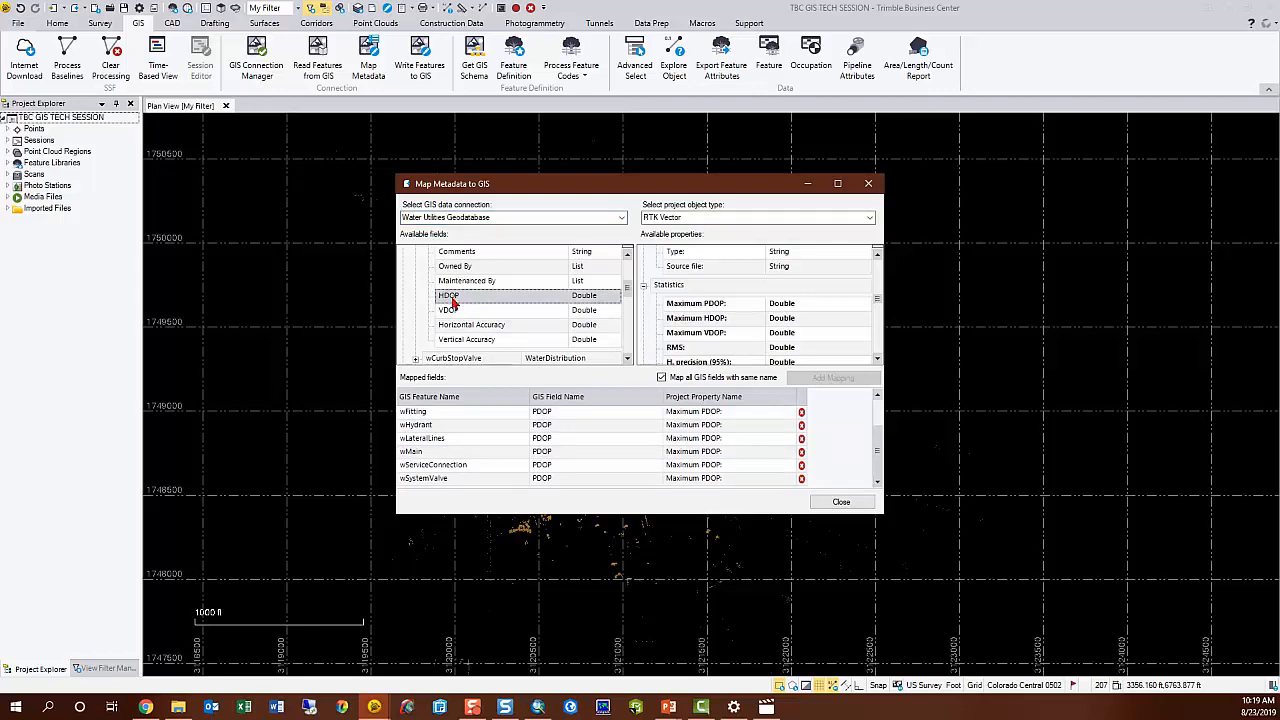
pyautogui.click(698, 318)
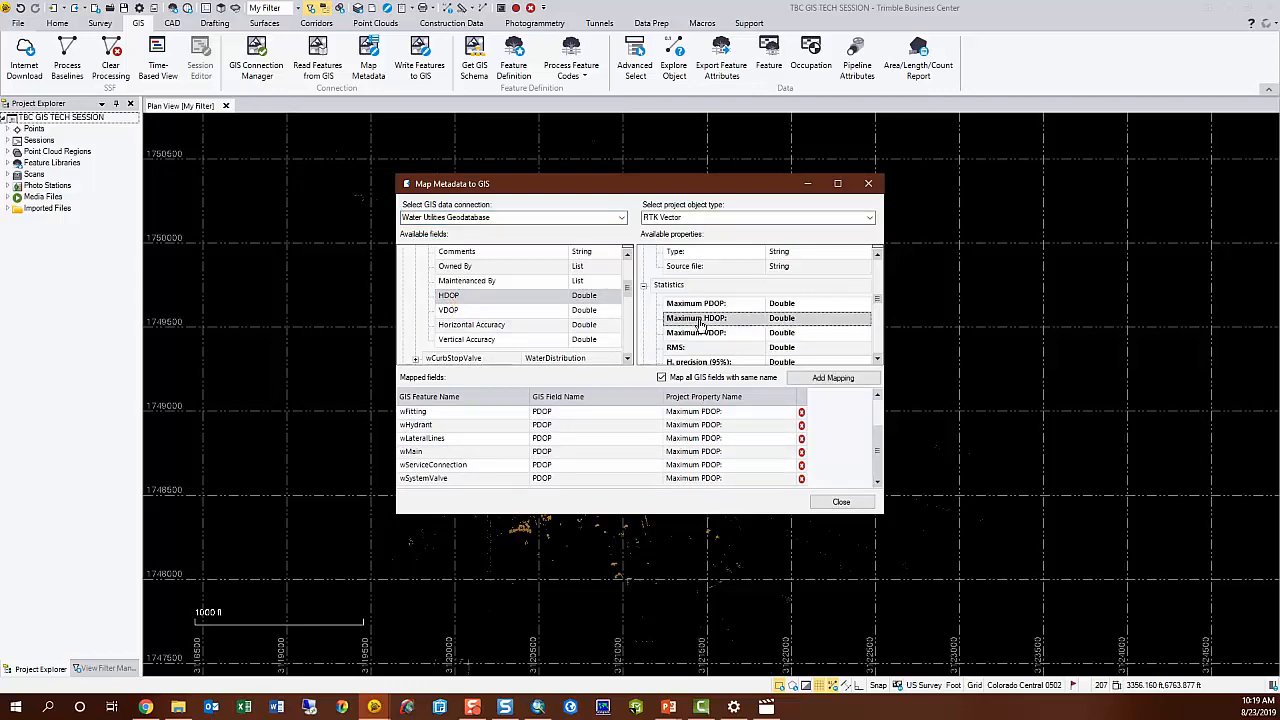
pyautogui.click(833, 378)
pyautogui.click(500, 297)
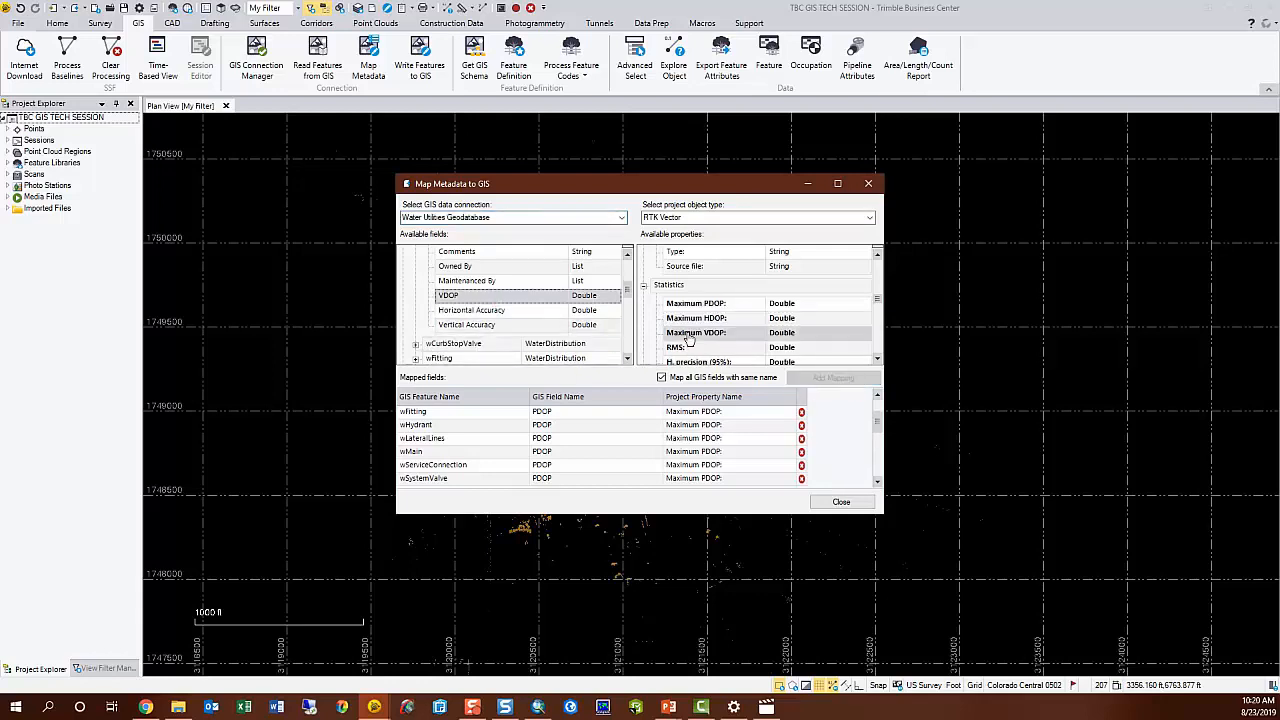
pyautogui.click(690, 335)
pyautogui.click(850, 378)
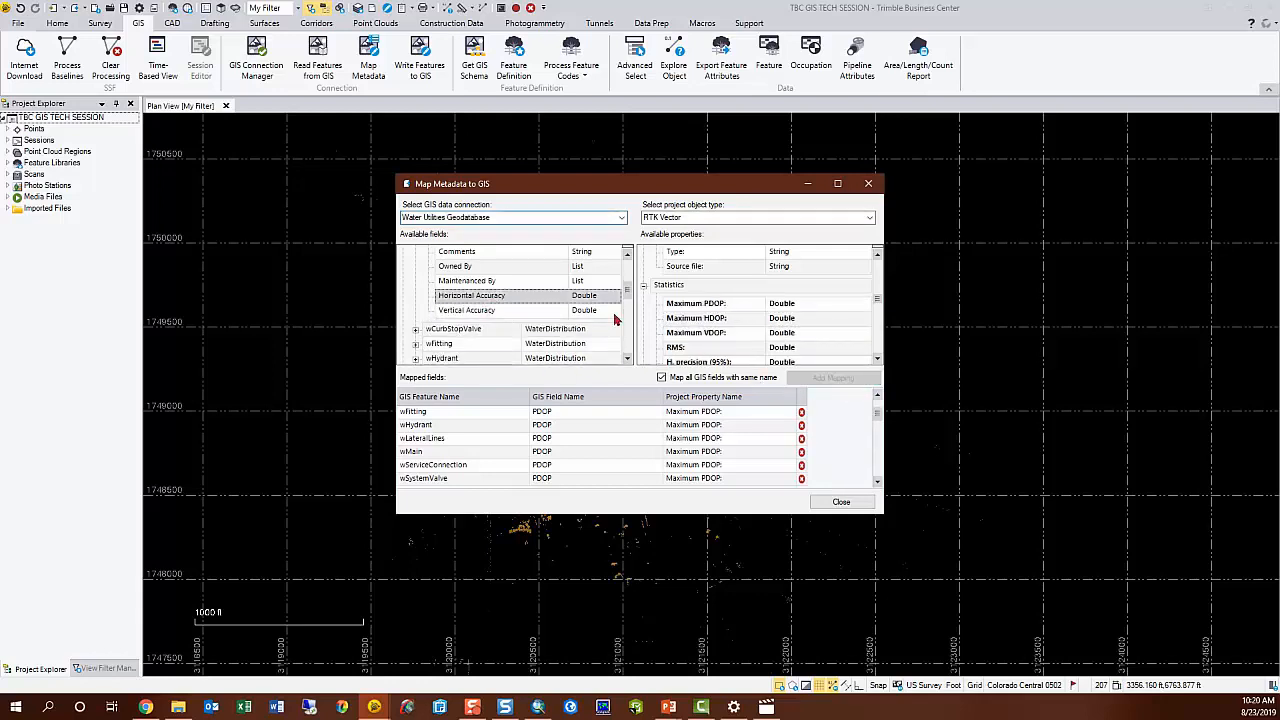
# Map Horizontal Accuracy to H. precision (95%) and Vertical Accuracy to V. precision (95%), review the mapped fields and finish the metadata mapping.
pyautogui.scroll(-1, 760, 310)
pyautogui.click(700, 310)
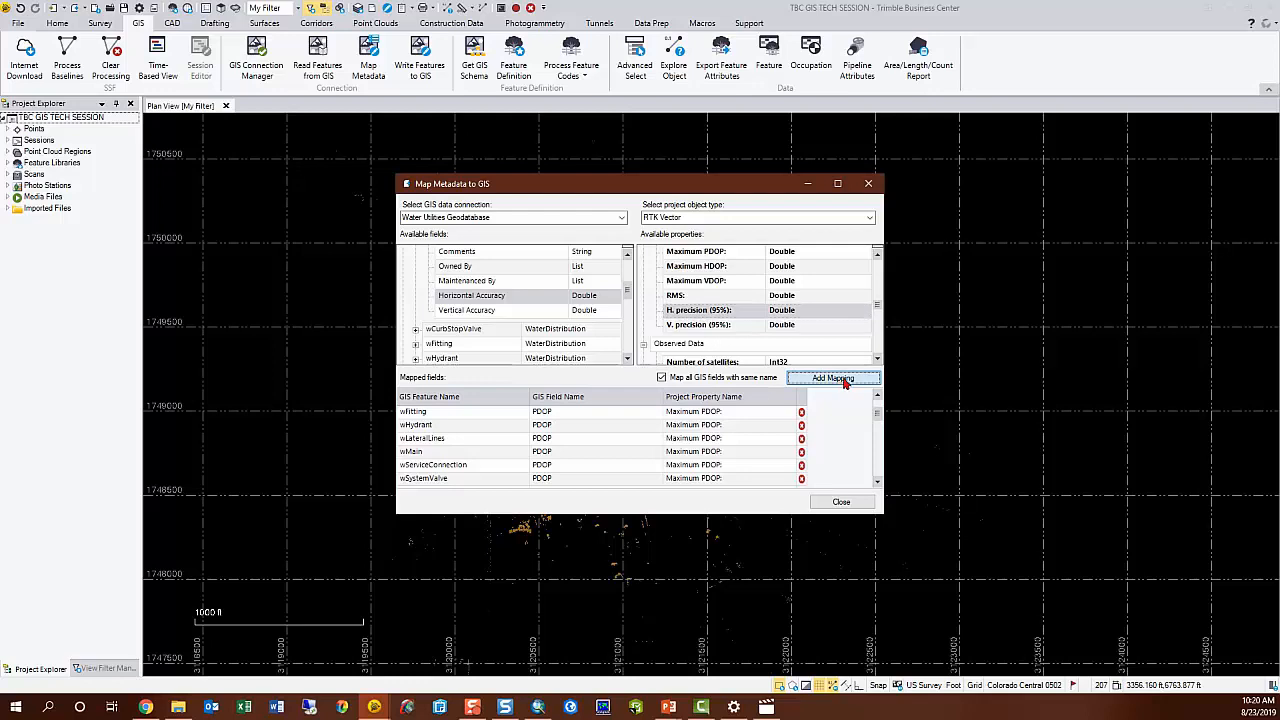
pyautogui.click(844, 381)
pyautogui.click(491, 295)
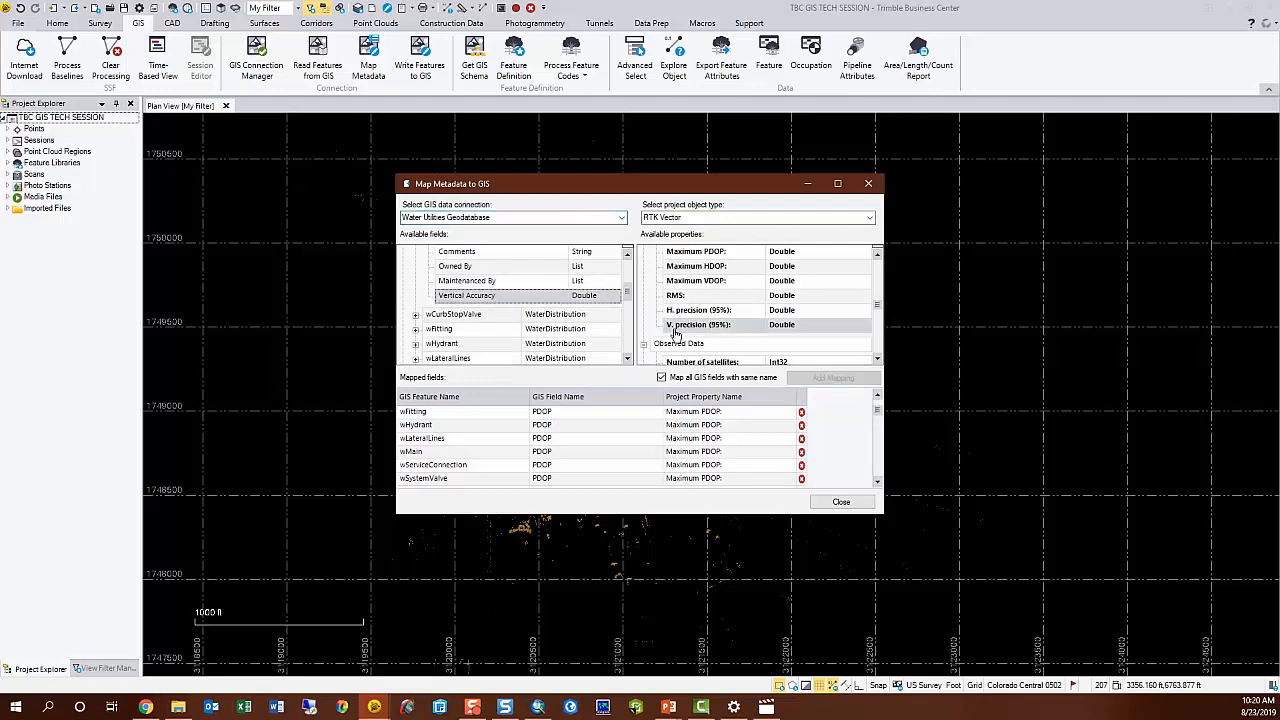
pyautogui.click(676, 333)
pyautogui.click(830, 379)
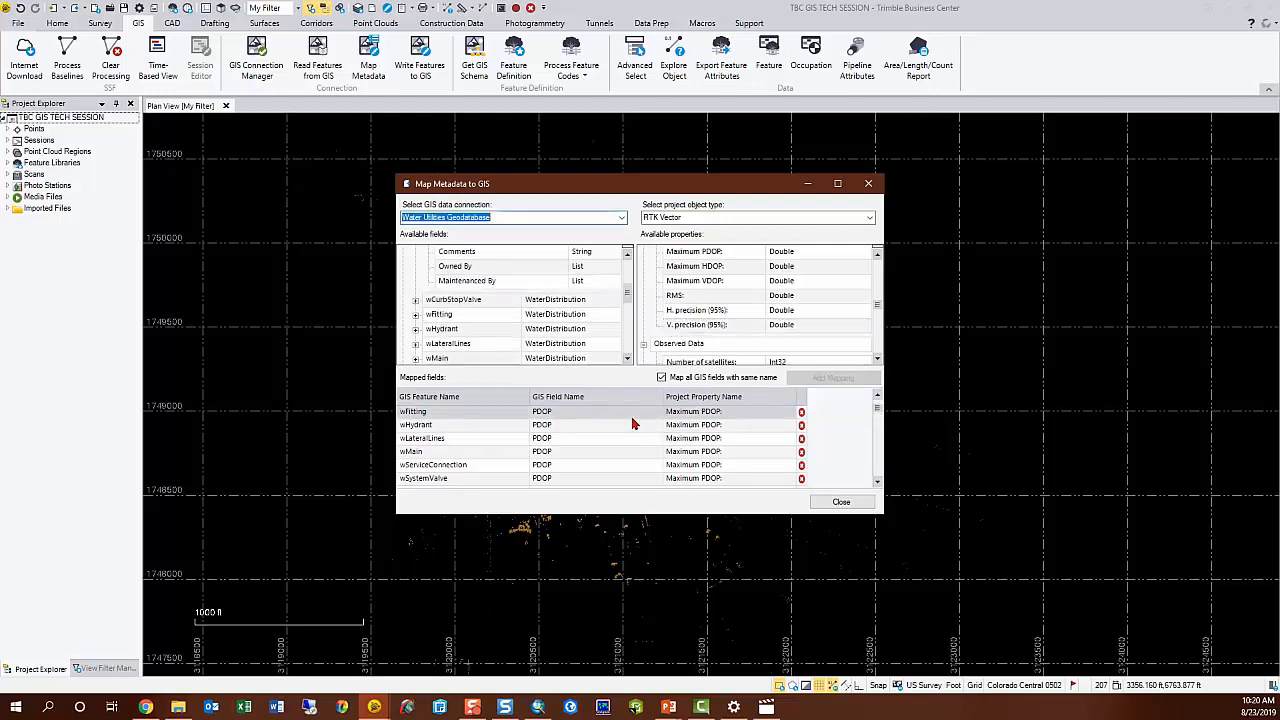
pyautogui.scroll(-4, 610, 435)
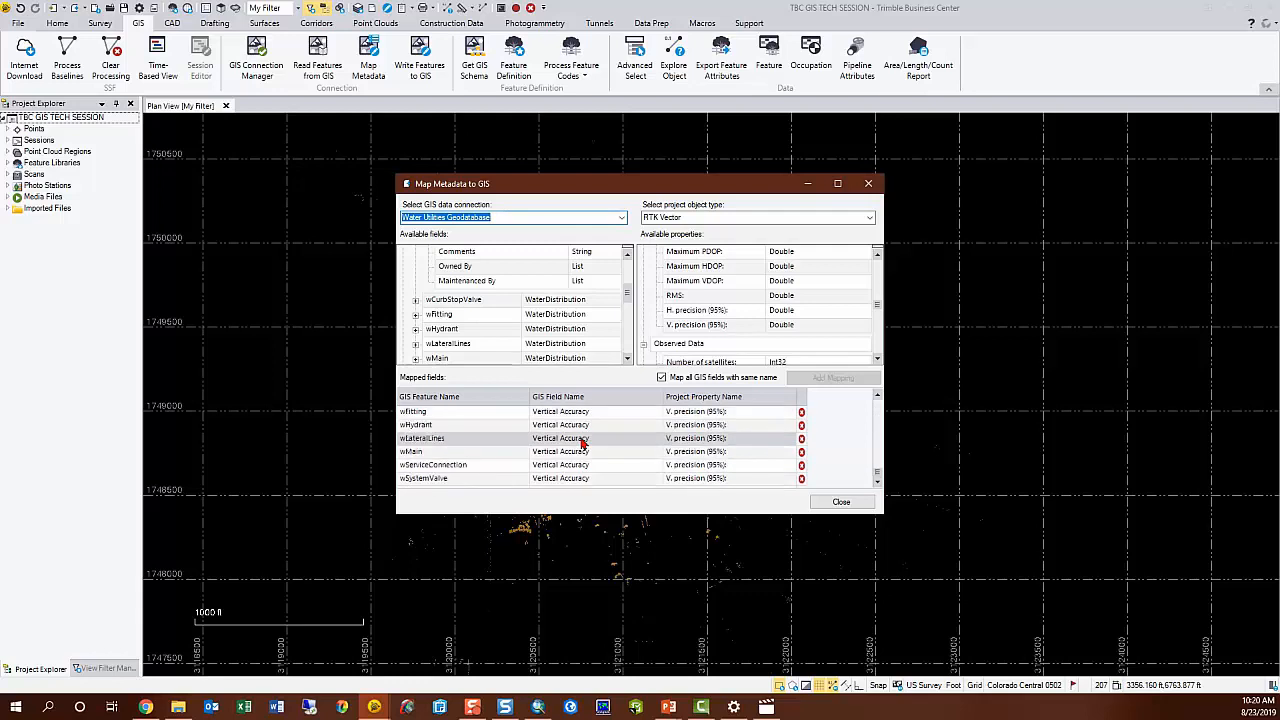
pyautogui.scroll(5, 577, 459)
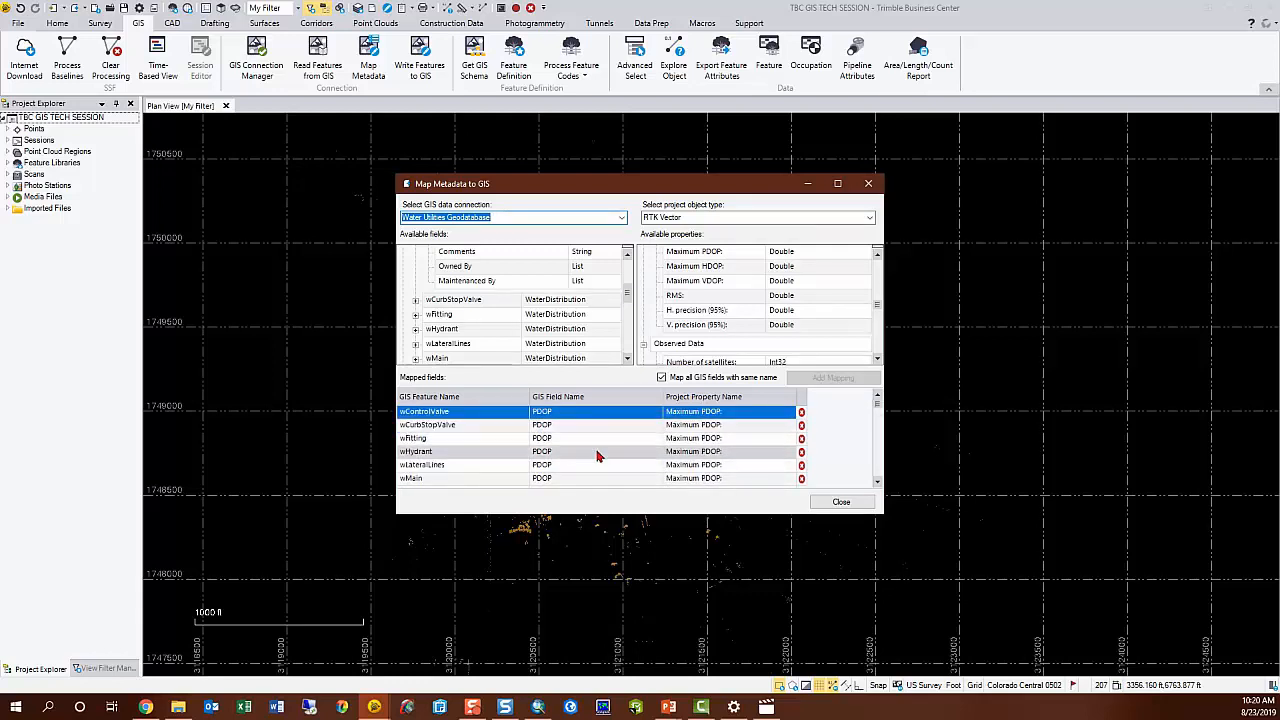
pyautogui.click(860, 504)
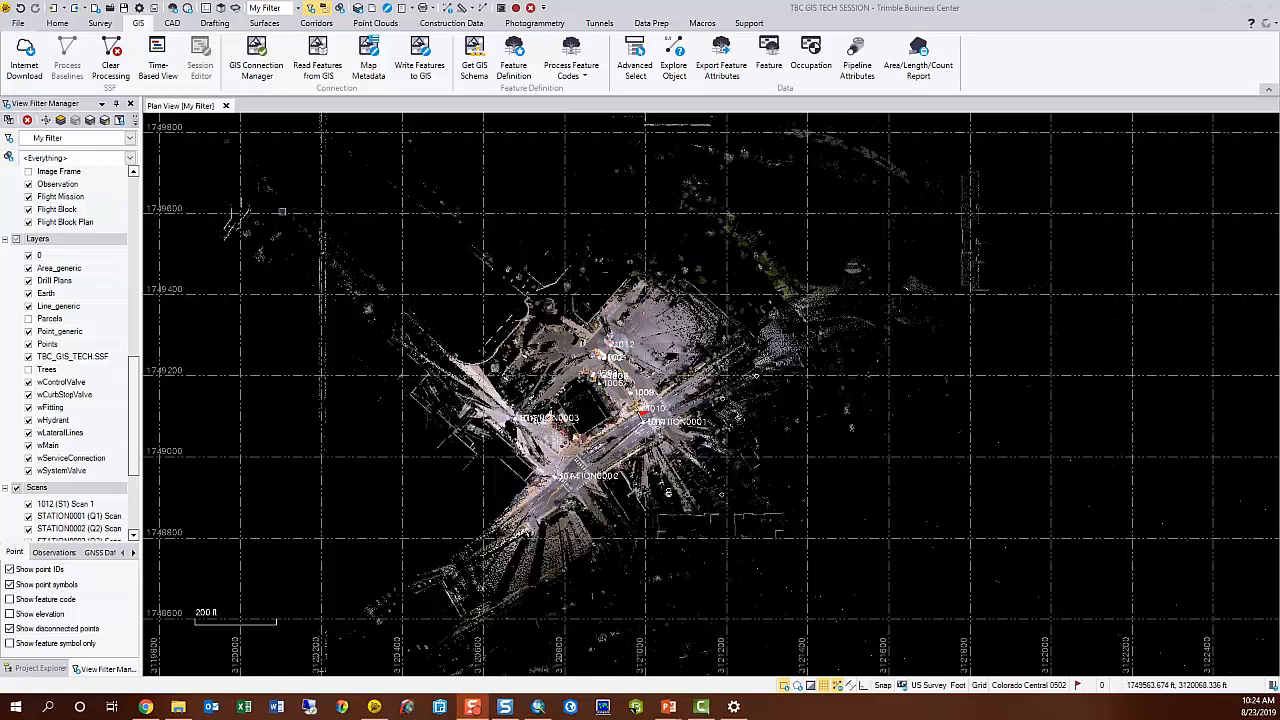
# Write the features in the scan's eastern part to Water Utilities Geodatabase, including previously written ones, treating both coordinate systems as the same, without a report.
pyautogui.click(421, 70)
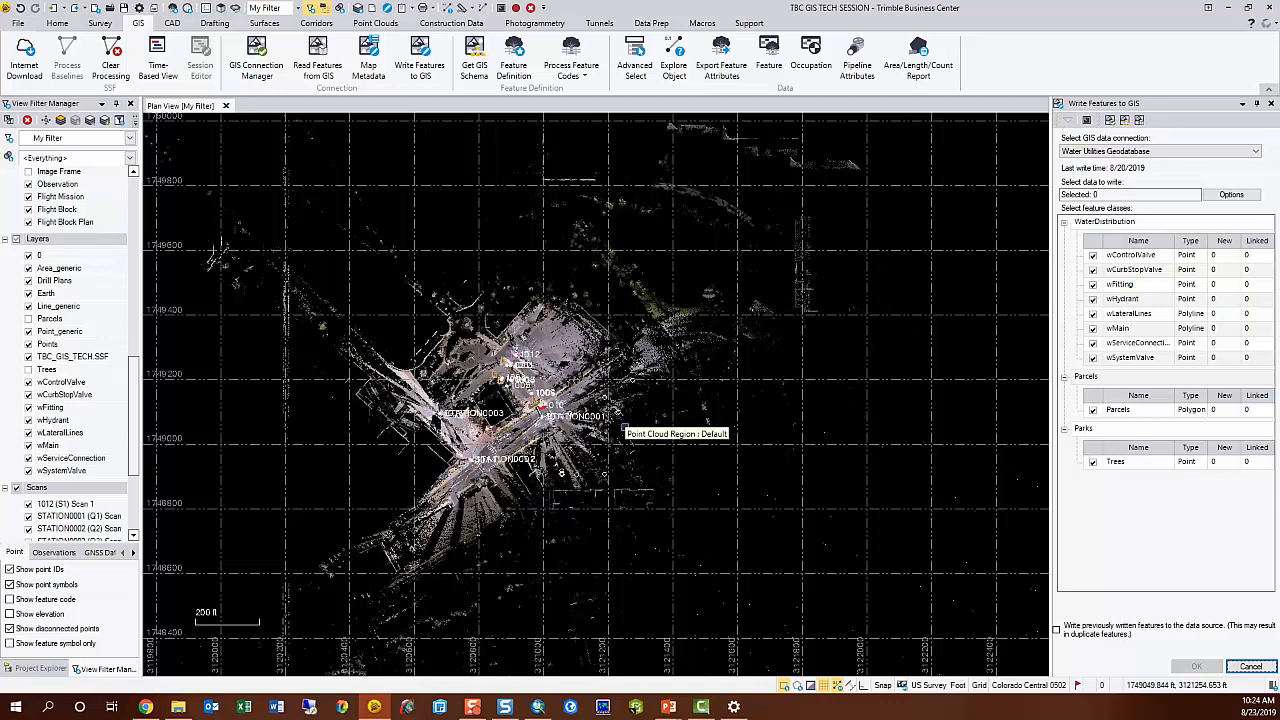
pyautogui.scroll(3, 622, 432)
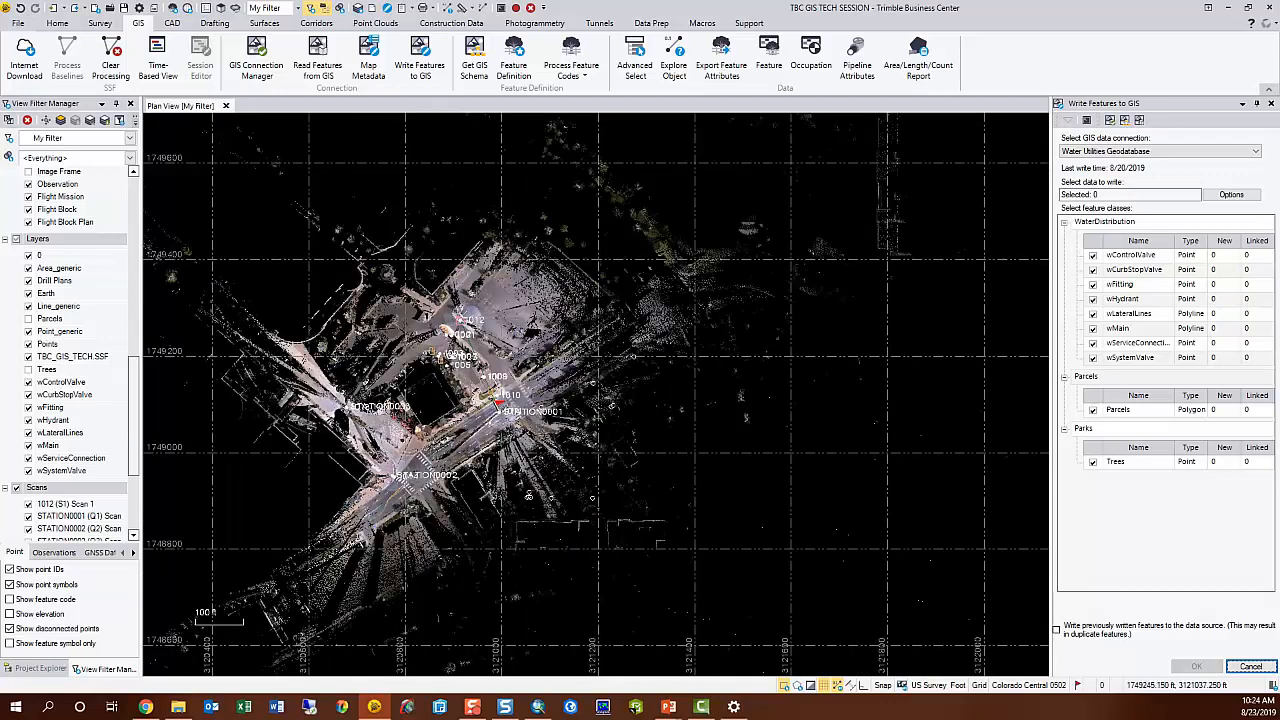
pyautogui.moveTo(520, 330)
pyautogui.mouseDown()
pyautogui.moveTo(568, 486)
pyautogui.moveTo(698, 558)
pyautogui.mouseUp()
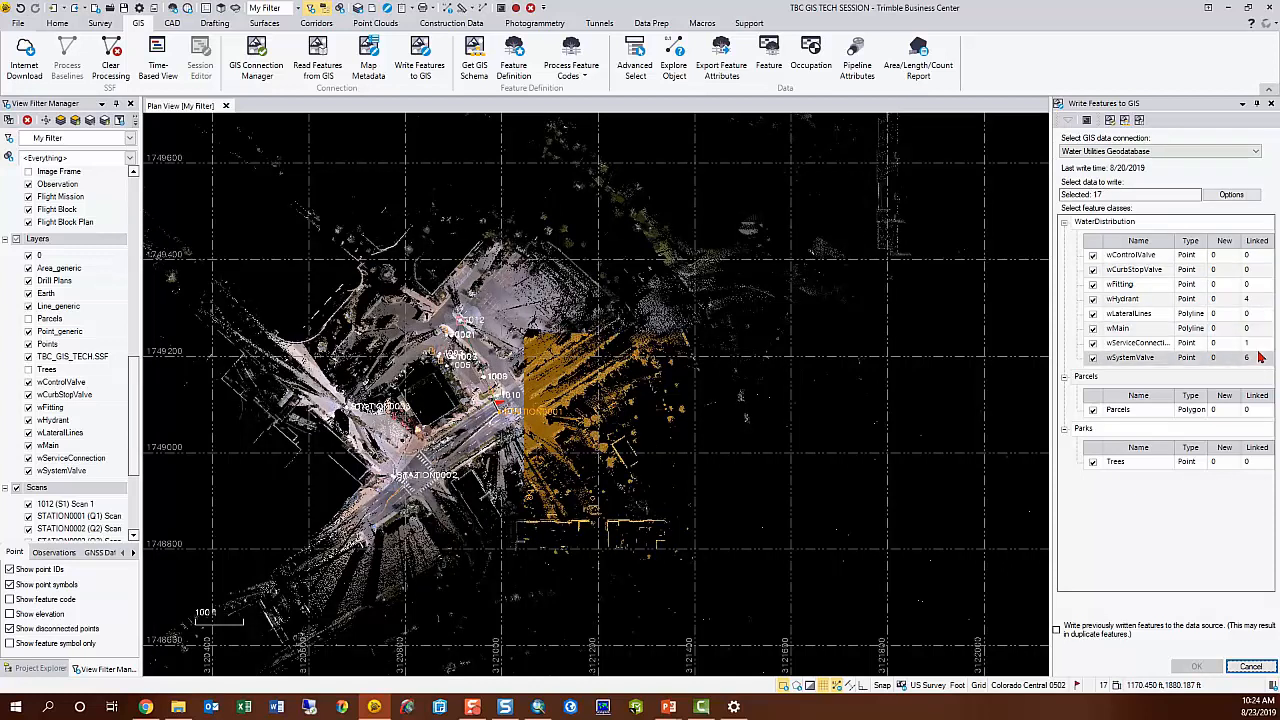
pyautogui.click(1060, 634)
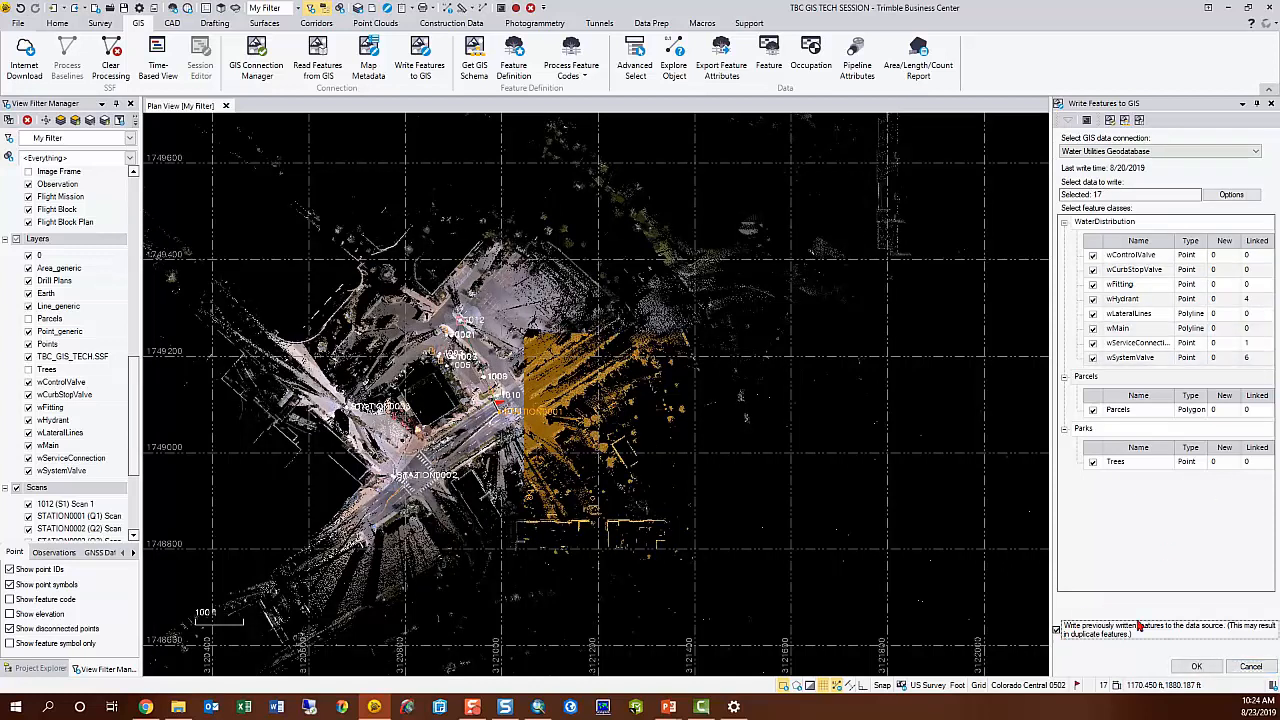
pyautogui.click(1196, 667)
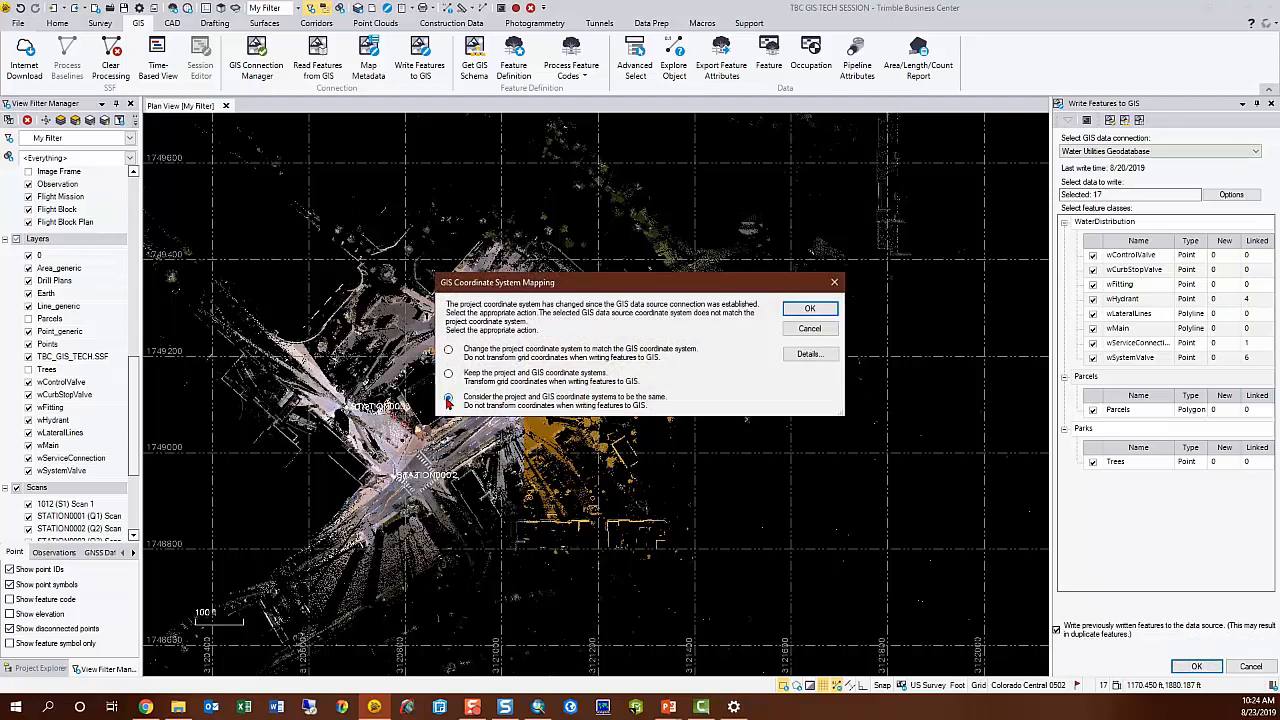
pyautogui.click(810, 309)
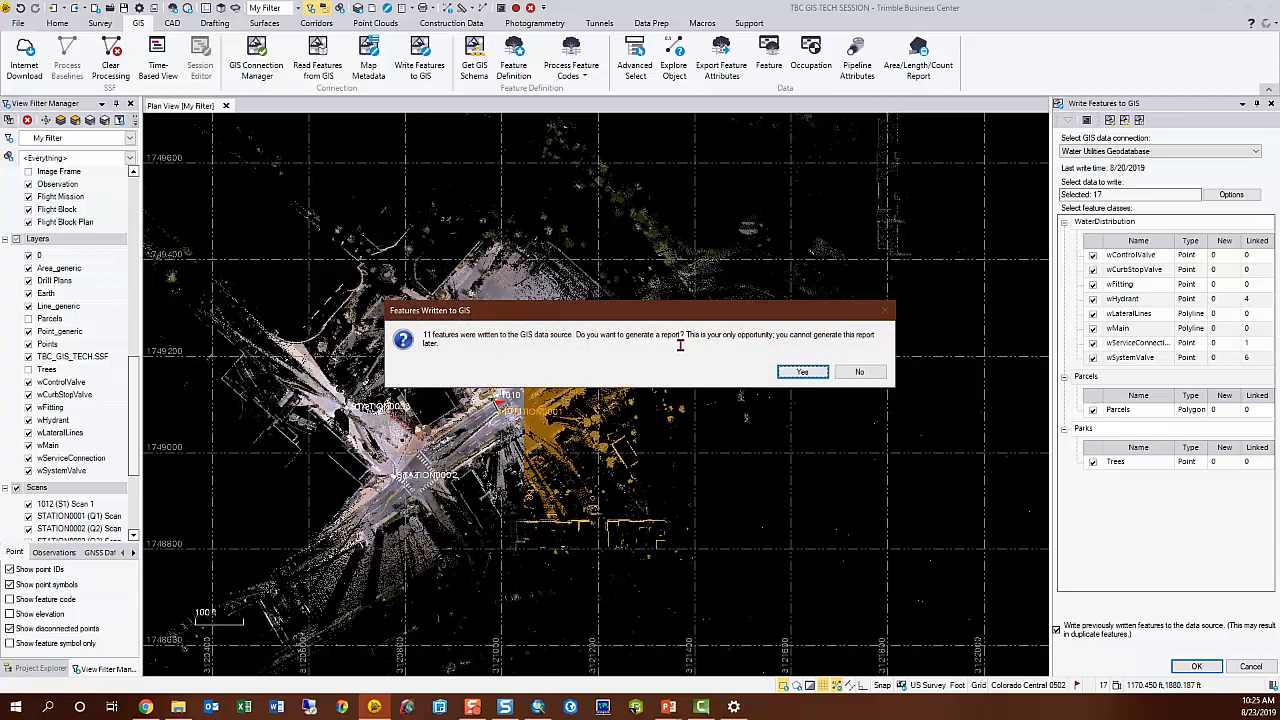
pyautogui.click(859, 372)
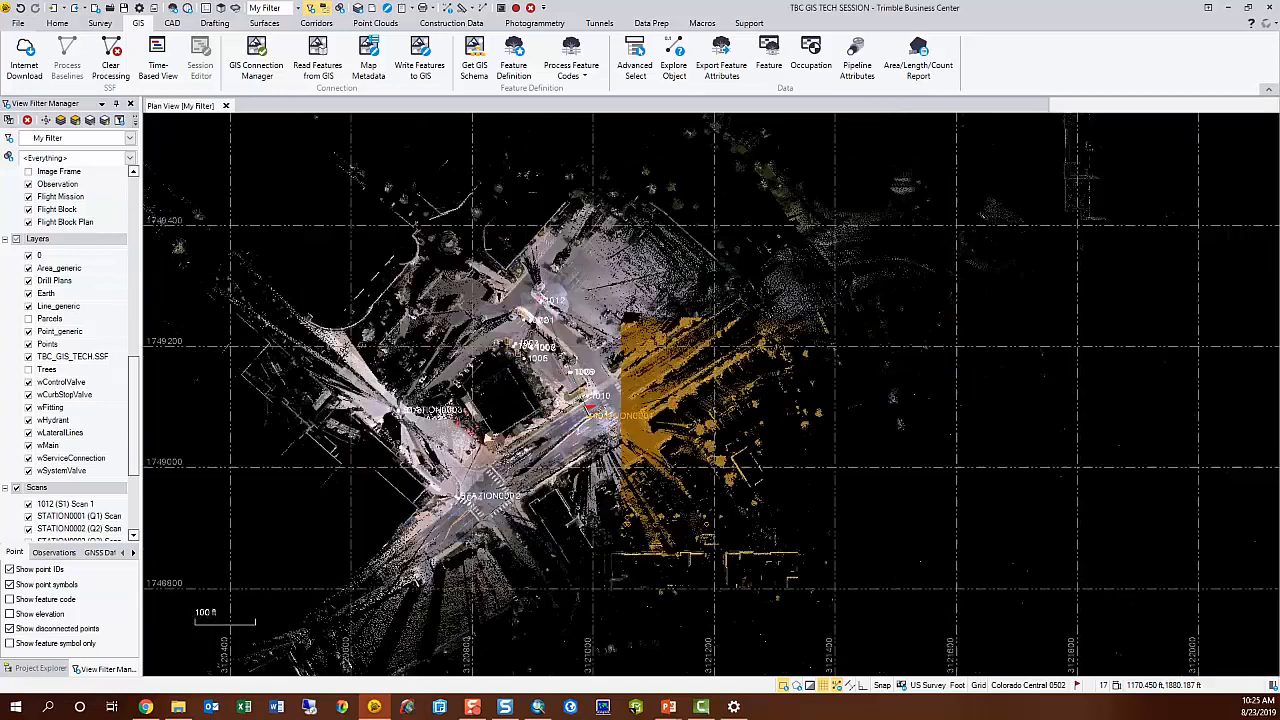
# Write the features in the scan's western and central part to the geodatabase, treating both coordinate systems as the same and declining the report.
pyautogui.moveTo(308, 212); pyautogui.dragTo(625, 527)
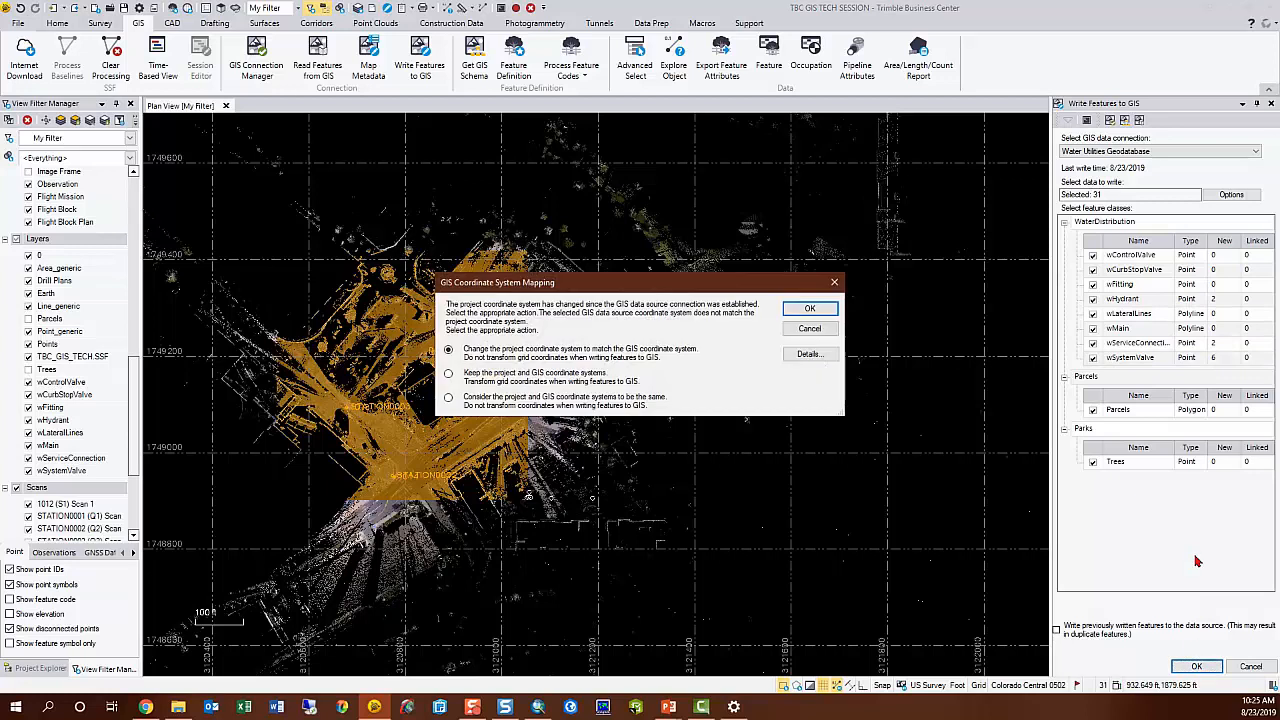
pyautogui.click(449, 399)
pyautogui.click(812, 309)
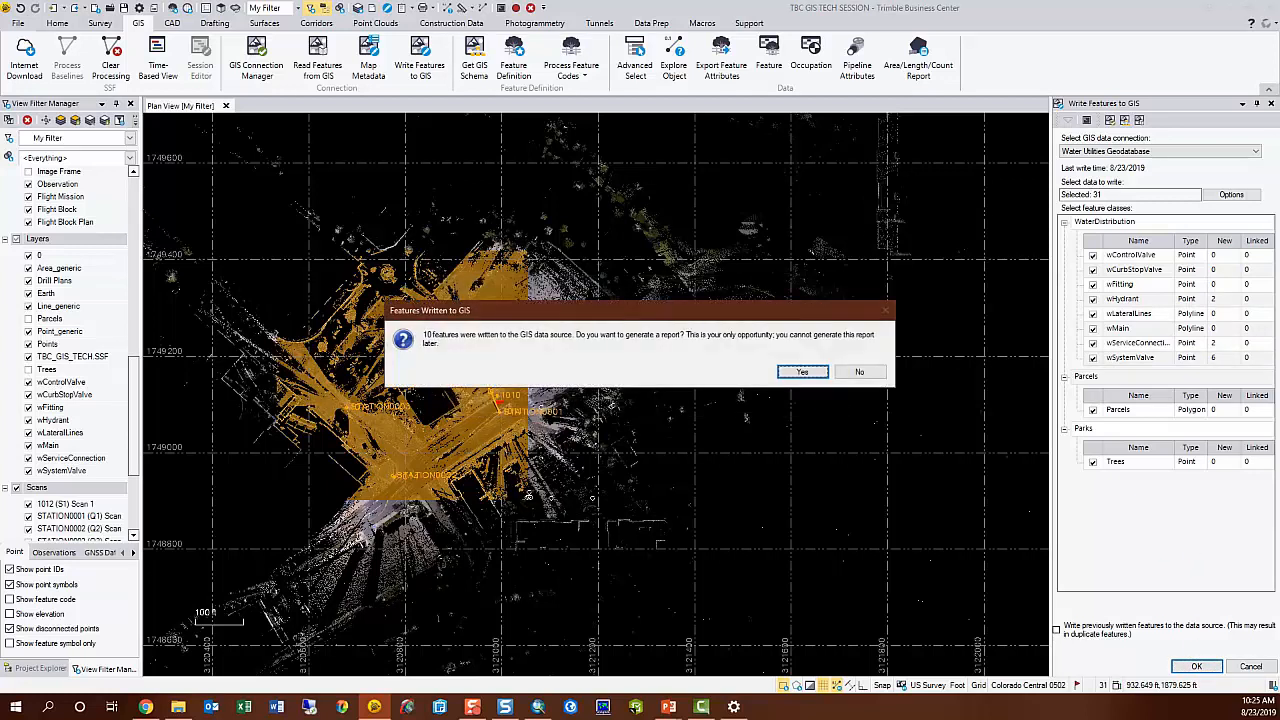
pyautogui.click(860, 371)
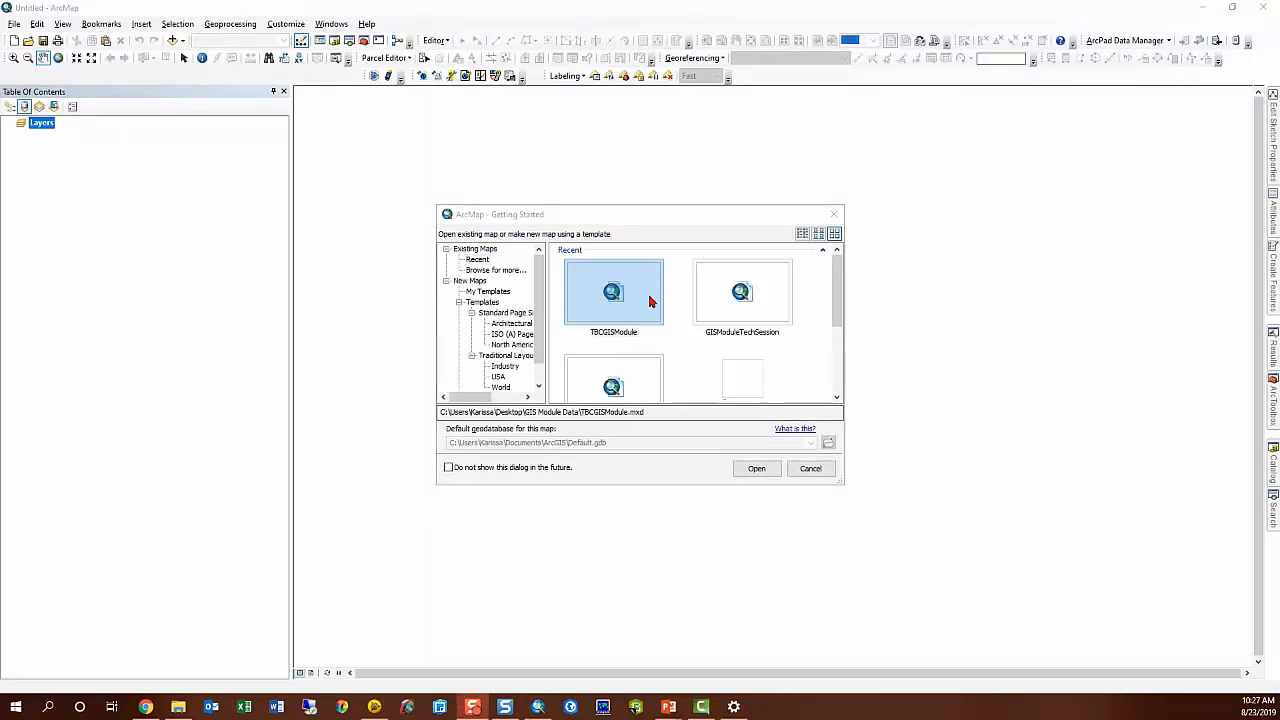
# Open the recent TBCGISModule map in ArcMap.
pyautogui.click(626, 311)
pyautogui.click(766, 467)
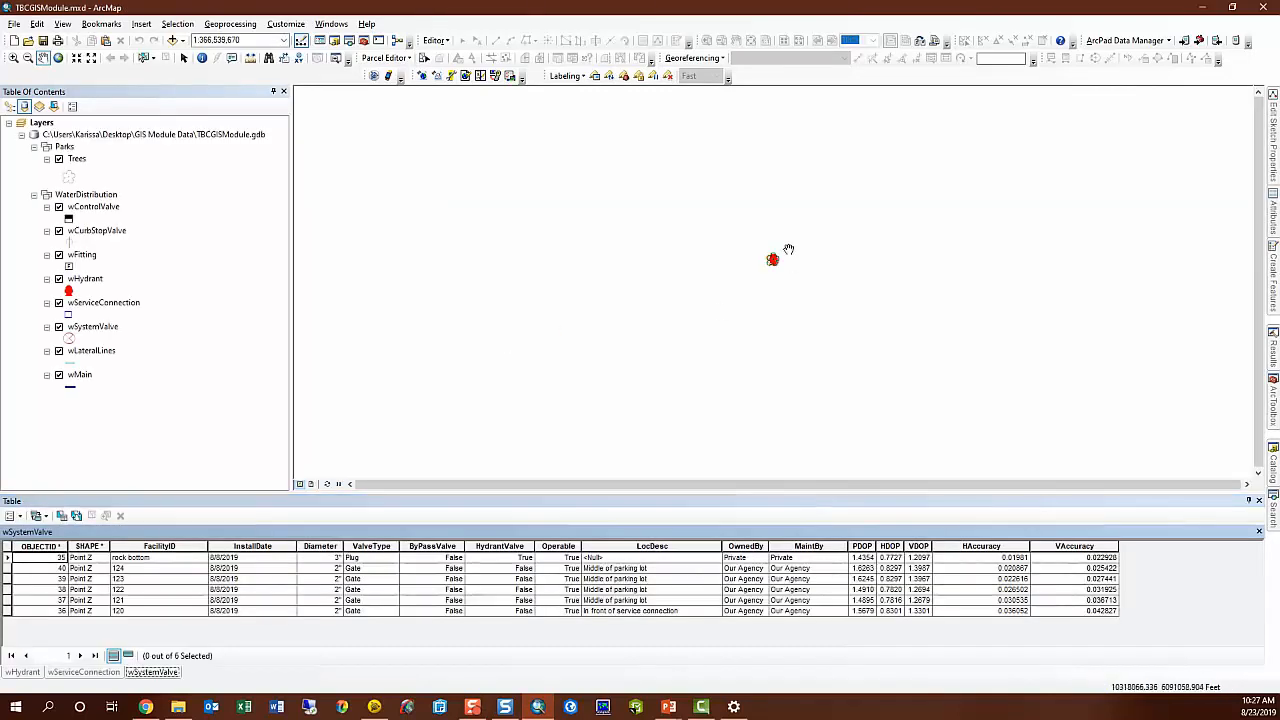
# Examine the written hydrants, system valves and service connections up close on the map.
pyautogui.click(14, 57)
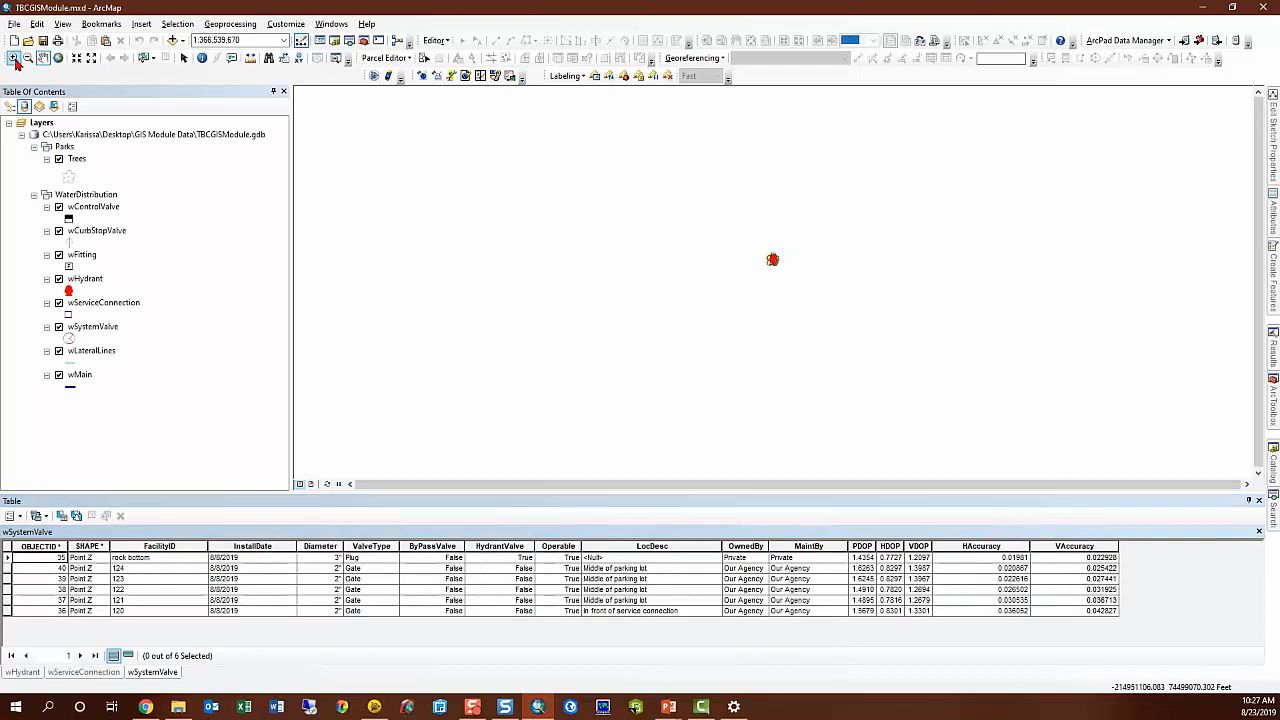
pyautogui.moveTo(740, 244); pyautogui.dragTo(808, 284)
pyautogui.moveTo(726, 190); pyautogui.dragTo(782, 242)
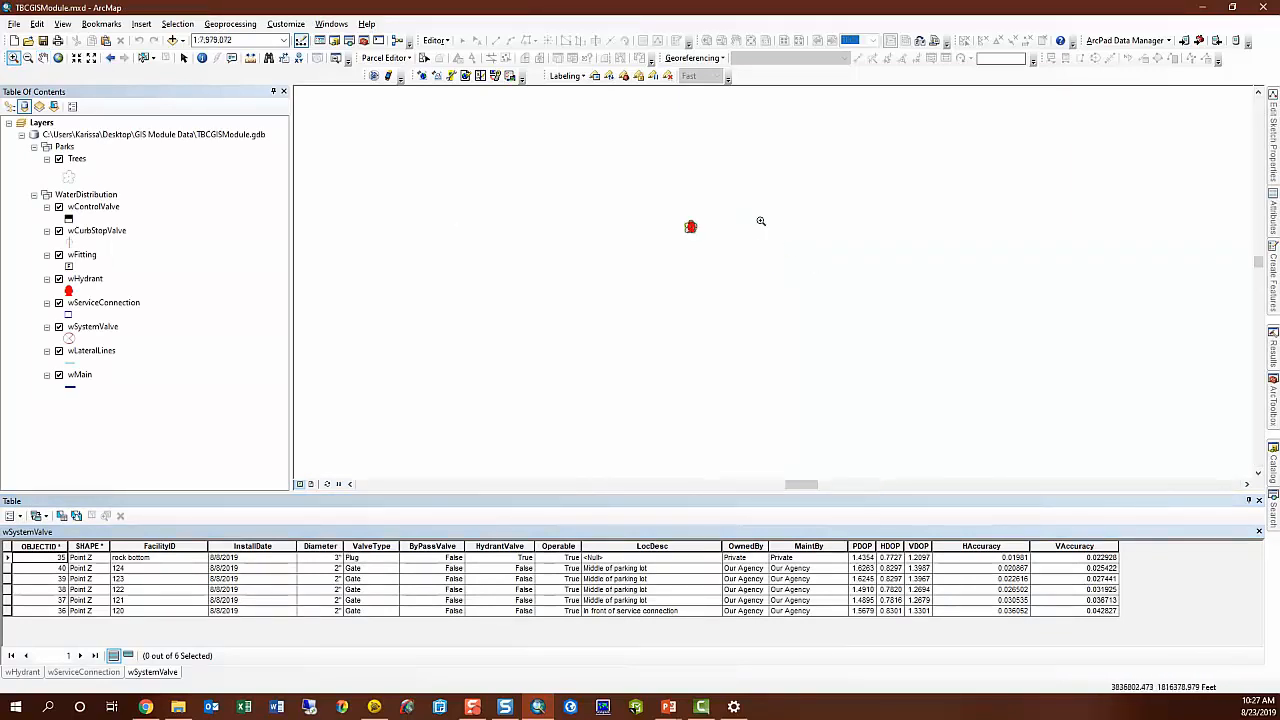
pyautogui.moveTo(667, 197); pyautogui.dragTo(731, 251)
pyautogui.moveTo(690, 275); pyautogui.dragTo(828, 328)
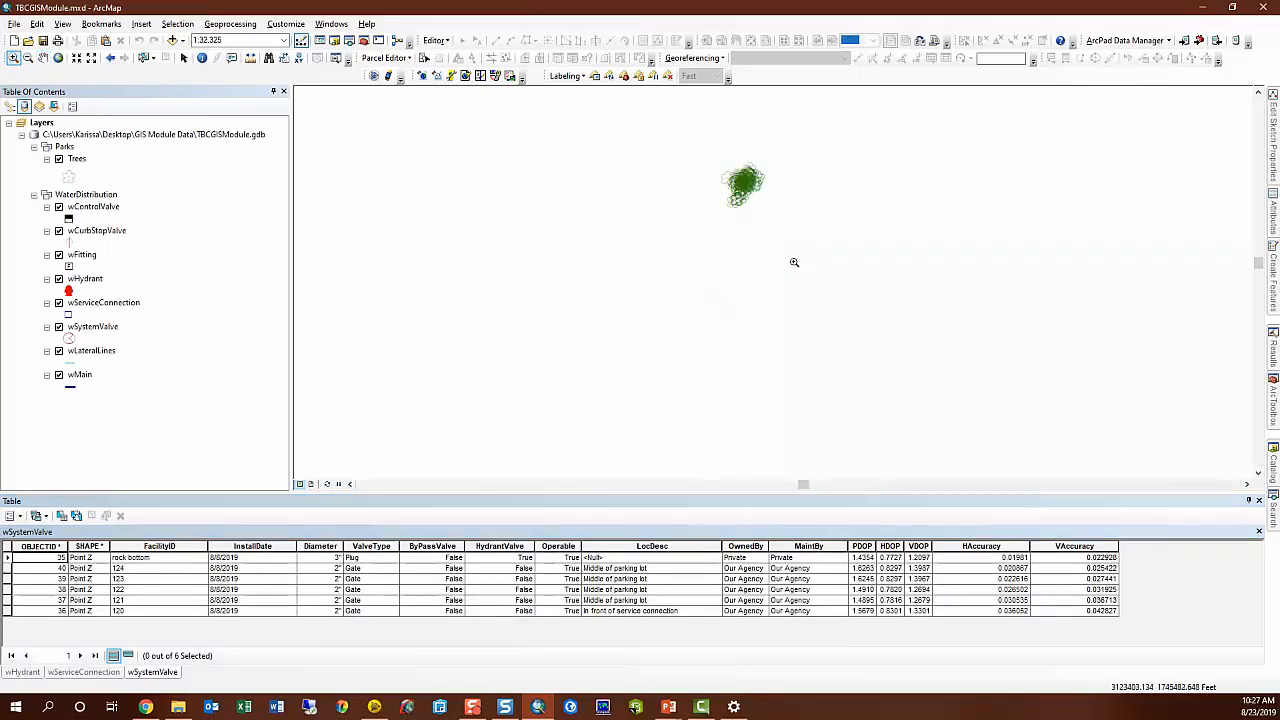
pyautogui.moveTo(709, 137); pyautogui.dragTo(803, 230)
pyautogui.moveTo(668, 225); pyautogui.dragTo(848, 371)
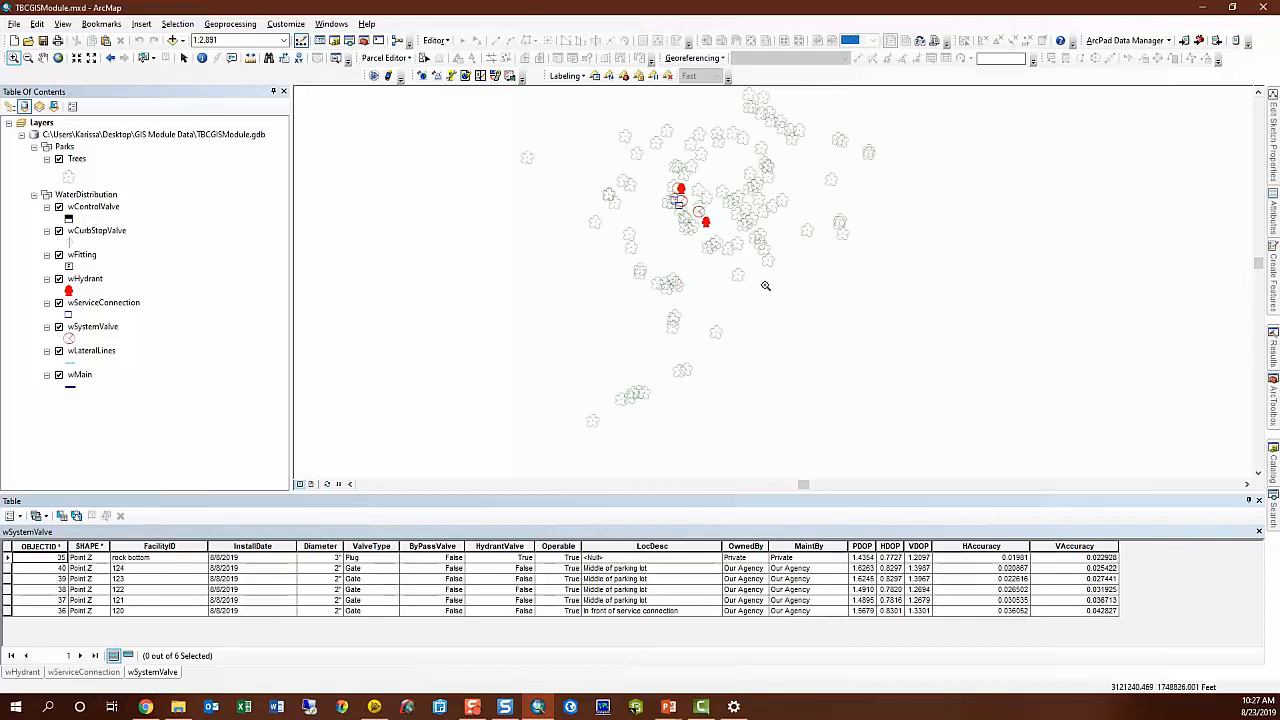
pyautogui.moveTo(648, 153); pyautogui.dragTo(742, 250)
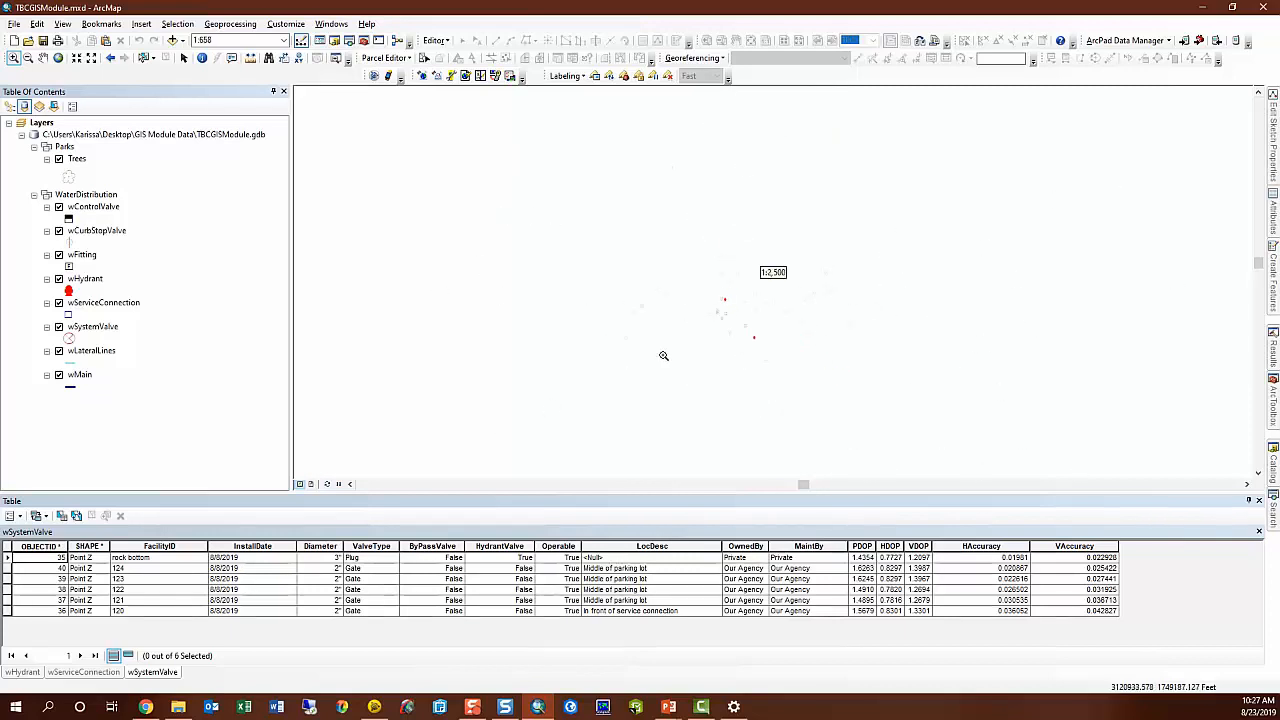